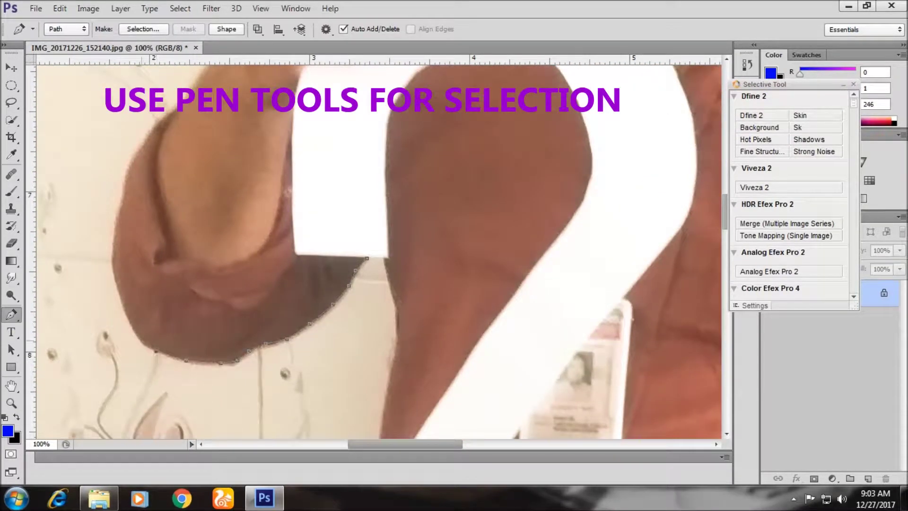
Extend the pen outline around the man's shoe.
{"action": "scroll", "coordinate": [379, 250], "scroll_direction": "up", "scroll_amount": 5}
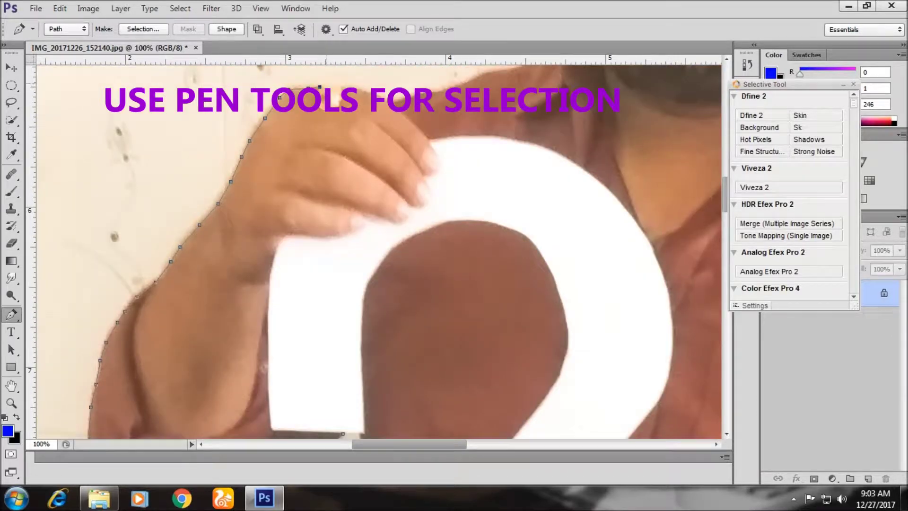
{"action": "scroll", "coordinate": [378, 251], "scroll_direction": "up", "scroll_amount": 5}
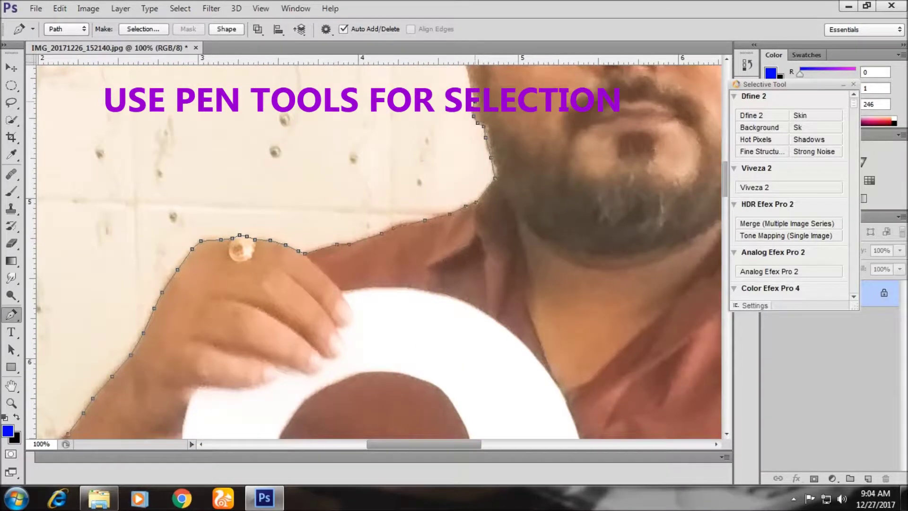
{"action": "scroll", "coordinate": [379, 251], "scroll_direction": "up", "scroll_amount": 5}
{"action": "scroll", "coordinate": [378, 251], "scroll_direction": "up", "scroll_amount": 5}
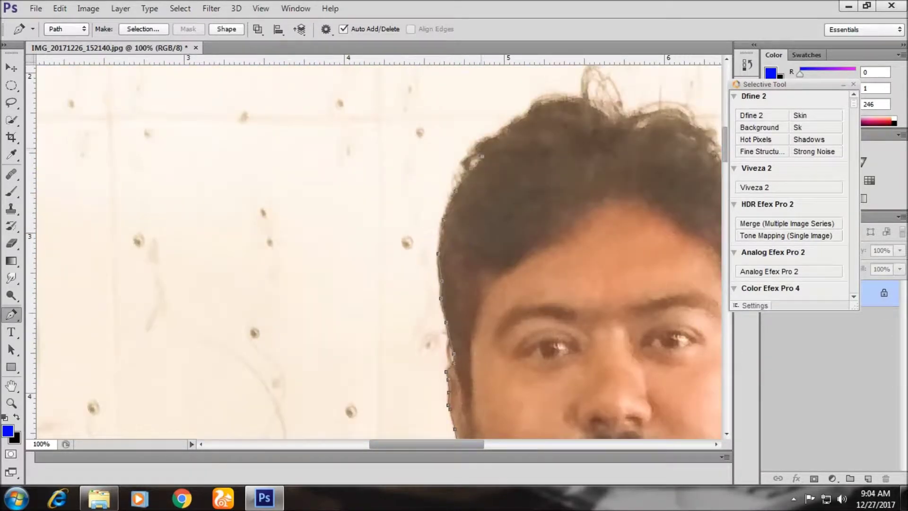
{"action": "scroll", "coordinate": [378, 251], "scroll_direction": "right", "scroll_amount": 5}
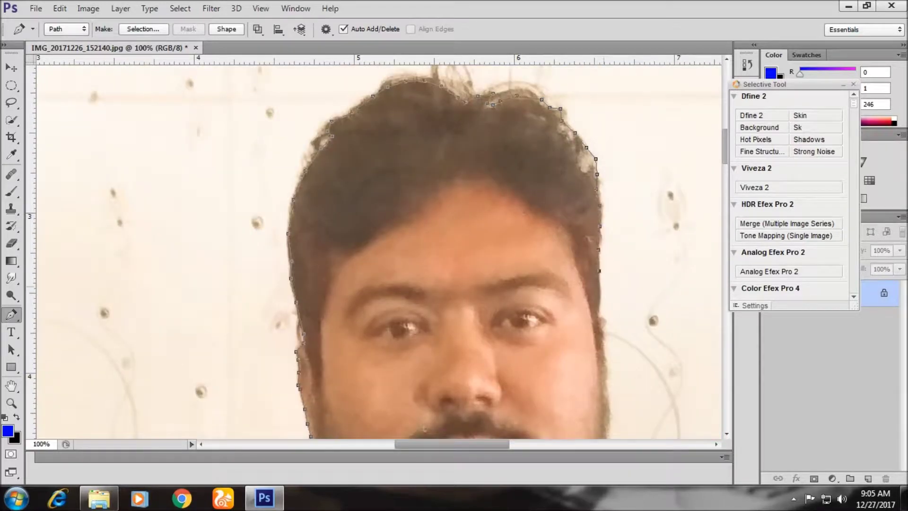
{"action": "scroll", "coordinate": [378, 250], "scroll_direction": "down", "scroll_amount": 5}
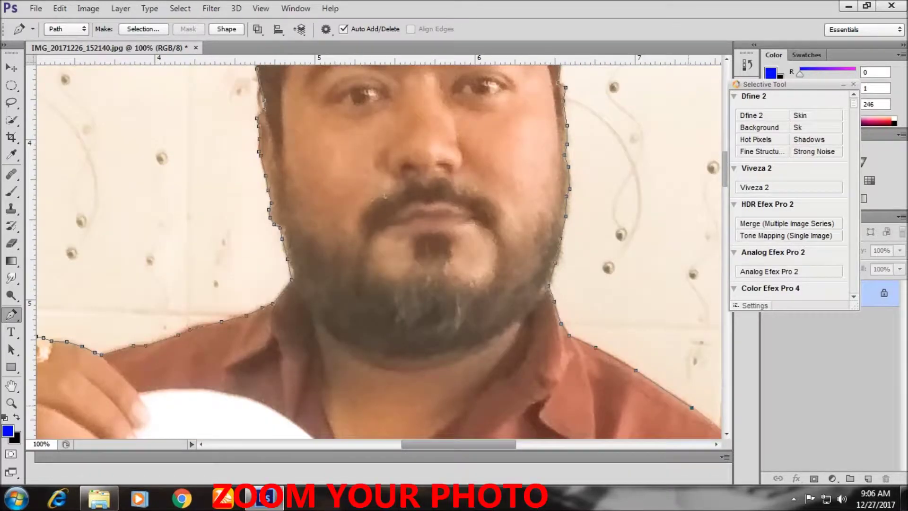
{"action": "scroll", "coordinate": [378, 251], "scroll_direction": "down", "scroll_amount": 5}
{"action": "scroll", "coordinate": [378, 251], "scroll_direction": "right", "scroll_amount": 5}
{"action": "scroll", "coordinate": [378, 250], "scroll_direction": "down", "scroll_amount": 10}
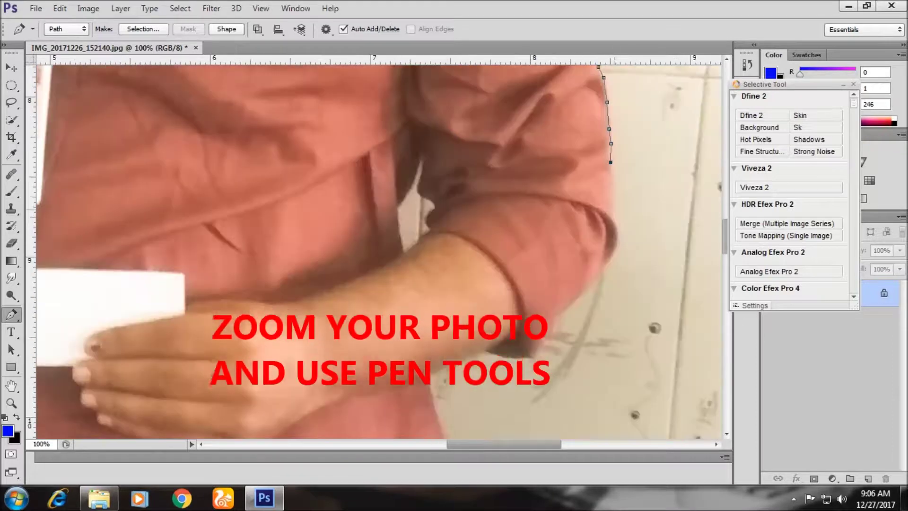
{"action": "scroll", "coordinate": [378, 250], "scroll_direction": "down", "scroll_amount": 5}
{"action": "scroll", "coordinate": [378, 251], "scroll_direction": "right", "scroll_amount": 2}
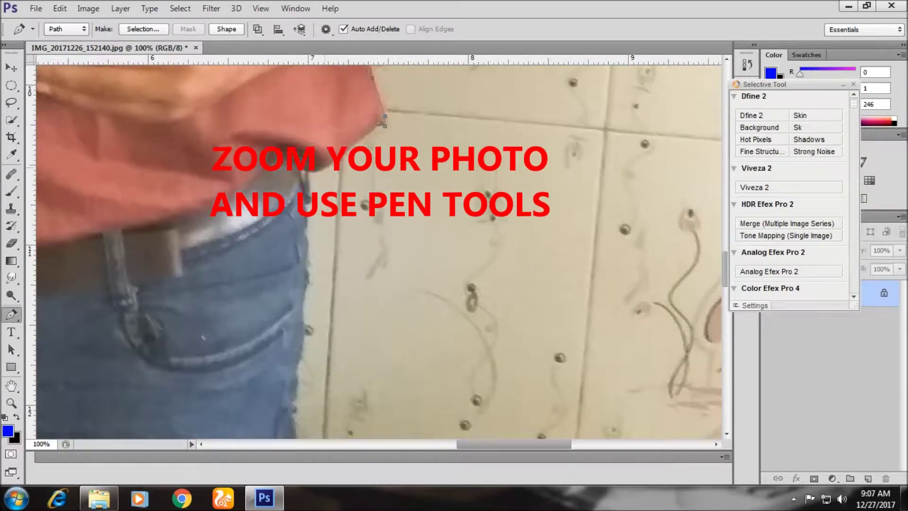
{"action": "scroll", "coordinate": [379, 251], "scroll_direction": "down", "scroll_amount": 4}
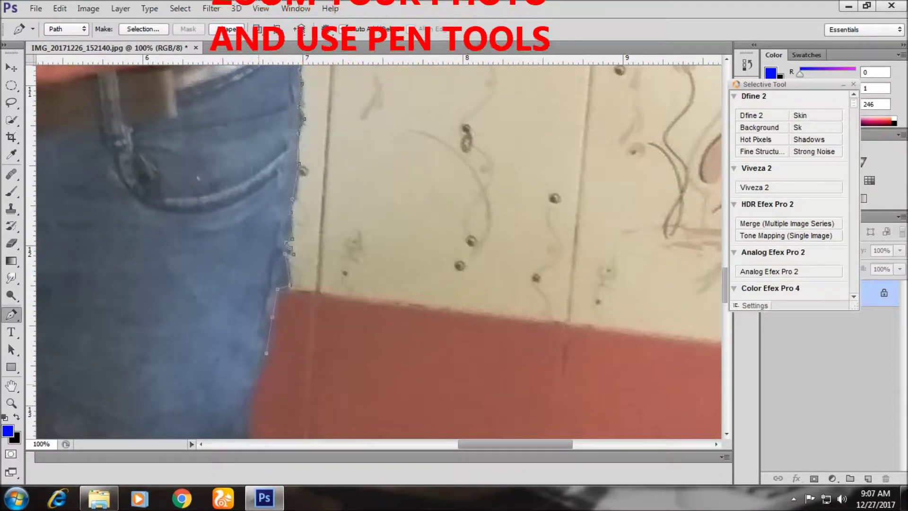
{"action": "scroll", "coordinate": [378, 251], "scroll_direction": "down", "scroll_amount": 5}
{"action": "scroll", "coordinate": [378, 250], "scroll_direction": "down", "scroll_amount": 5}
{"action": "scroll", "coordinate": [378, 251], "scroll_direction": "down", "scroll_amount": 5}
{"action": "scroll", "coordinate": [378, 251], "scroll_direction": "down", "scroll_amount": 5}
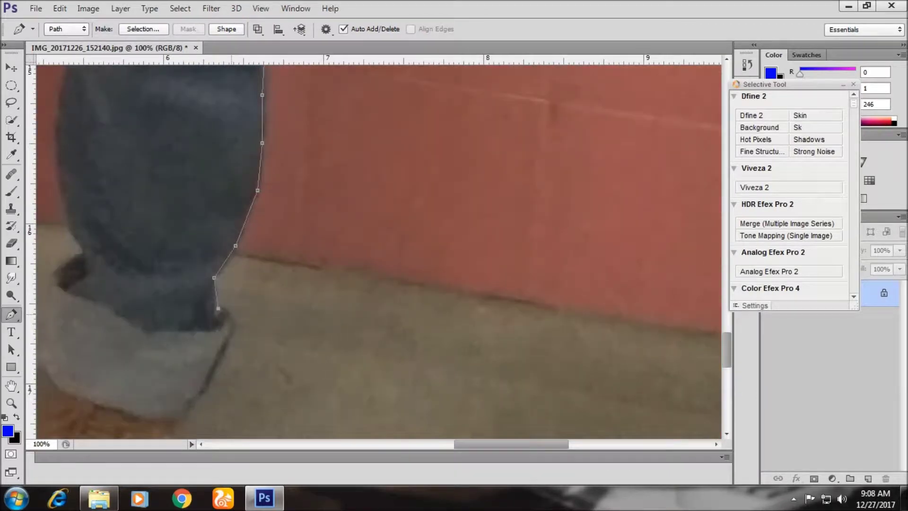
{"action": "scroll", "coordinate": [379, 250], "scroll_direction": "down", "scroll_amount": 5}
{"action": "scroll", "coordinate": [379, 251], "scroll_direction": "left", "scroll_amount": 10}
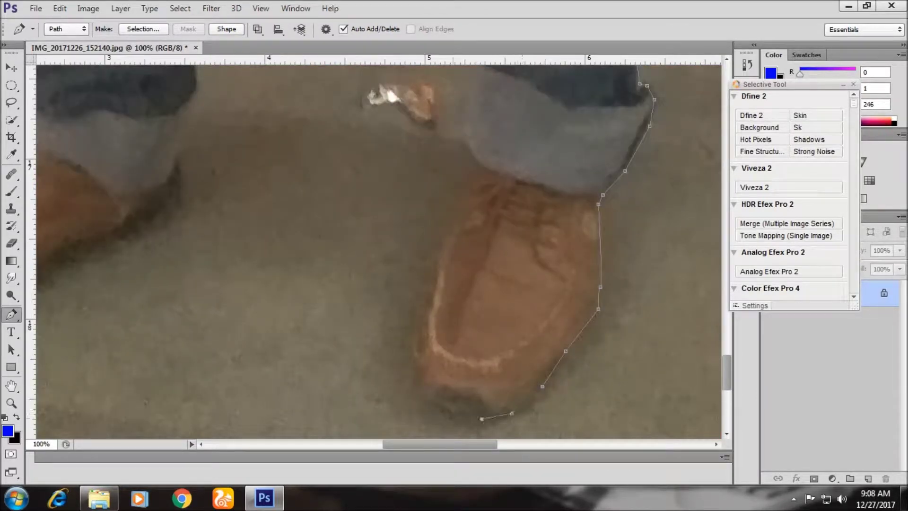
{"action": "scroll", "coordinate": [379, 251], "scroll_direction": "up", "scroll_amount": 3}
{"action": "scroll", "coordinate": [378, 251], "scroll_direction": "up", "scroll_amount": 5}
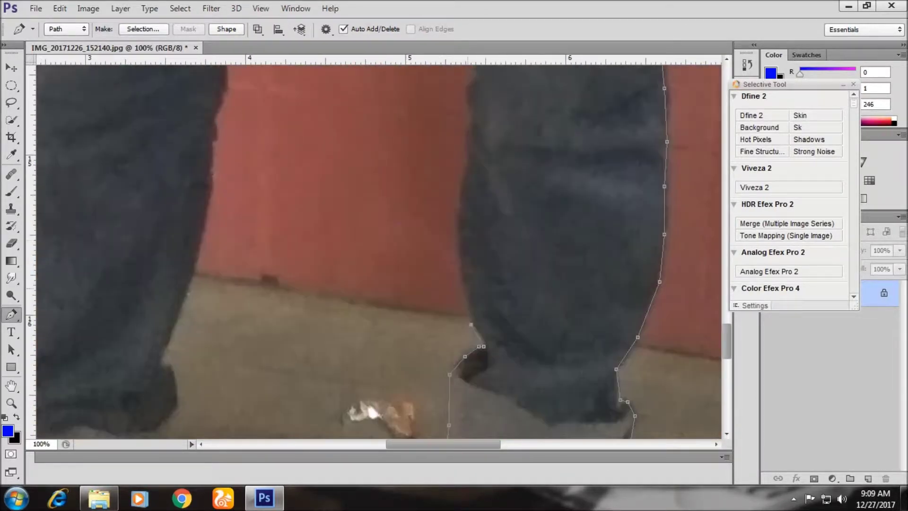
{"action": "scroll", "coordinate": [378, 251], "scroll_direction": "up", "scroll_amount": 3}
{"action": "scroll", "coordinate": [378, 250], "scroll_direction": "up", "scroll_amount": 3}
{"action": "scroll", "coordinate": [378, 250], "scroll_direction": "down", "scroll_amount": 5}
{"action": "scroll", "coordinate": [379, 251], "scroll_direction": "left", "scroll_amount": 10}
{"action": "scroll", "coordinate": [378, 251], "scroll_direction": "right", "scroll_amount": 10}
{"action": "scroll", "coordinate": [378, 251], "scroll_direction": "down", "scroll_amount": 5}
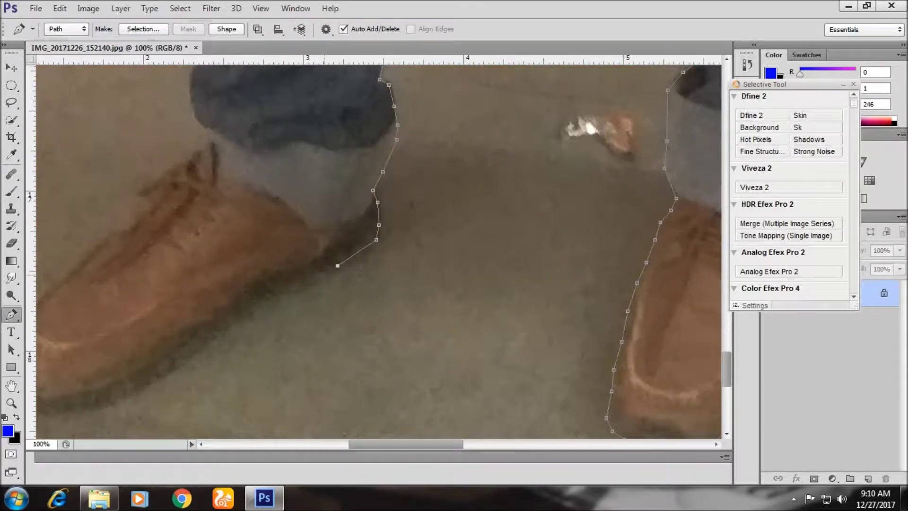
{"action": "scroll", "coordinate": [379, 251], "scroll_direction": "left", "scroll_amount": 3}
{"action": "scroll", "coordinate": [379, 251], "scroll_direction": "down", "scroll_amount": 1}
{"action": "left_click", "coordinate": [294, 319]}
{"action": "left_click", "coordinate": [268, 332]}
{"action": "left_click", "coordinate": [232, 339]}
{"action": "left_click", "coordinate": [197, 340]}
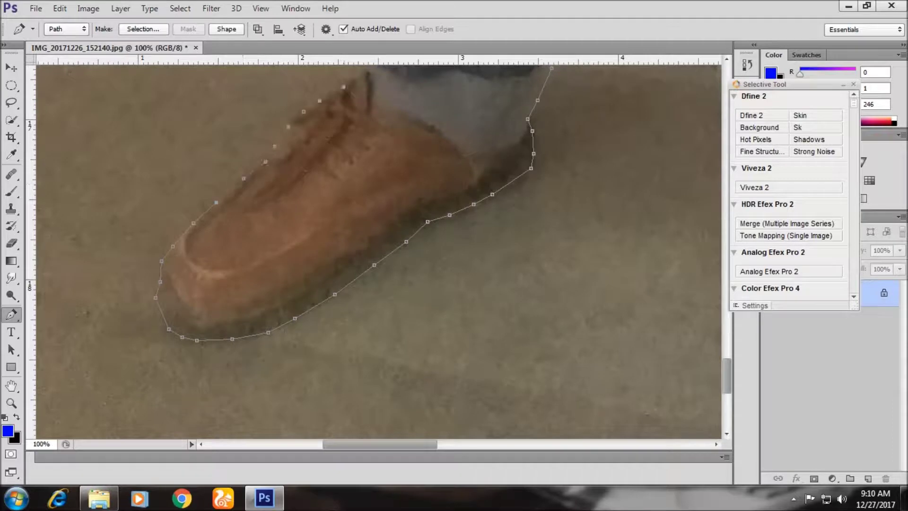
Continue the pen path up the trouser leg to complete the figure outline.
{"action": "scroll", "coordinate": [378, 251], "scroll_direction": "up", "scroll_amount": 4}
{"action": "scroll", "coordinate": [378, 251], "scroll_direction": "up", "scroll_amount": 4}
{"action": "scroll", "coordinate": [378, 251], "scroll_direction": "up", "scroll_amount": 4}
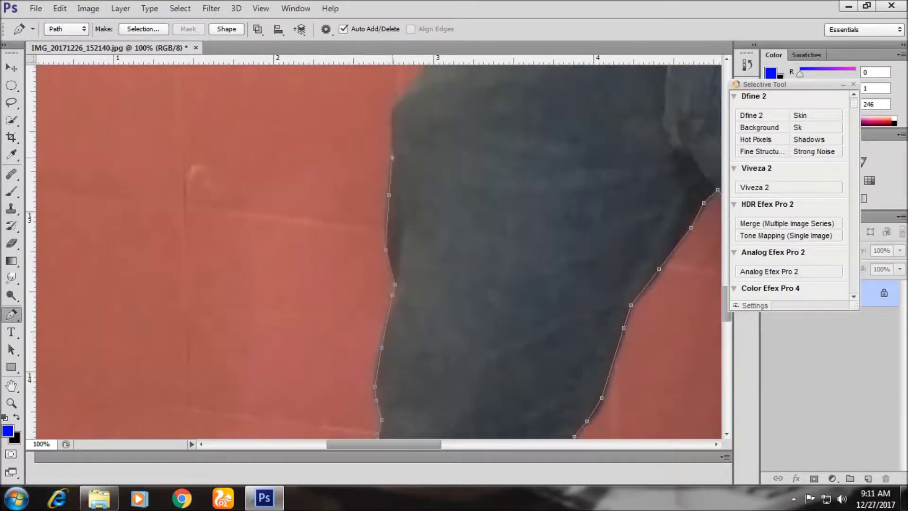
{"action": "left_click", "coordinate": [393, 158]}
{"action": "left_click", "coordinate": [392, 137]}
{"action": "left_click", "coordinate": [392, 108]}
{"action": "scroll", "coordinate": [378, 250], "scroll_direction": "up", "scroll_amount": 4}
{"action": "scroll", "coordinate": [379, 251], "scroll_direction": "right", "scroll_amount": 1}
{"action": "left_click", "coordinate": [346, 346]}
{"action": "scroll", "coordinate": [378, 251], "scroll_direction": "up", "scroll_amount": 3}
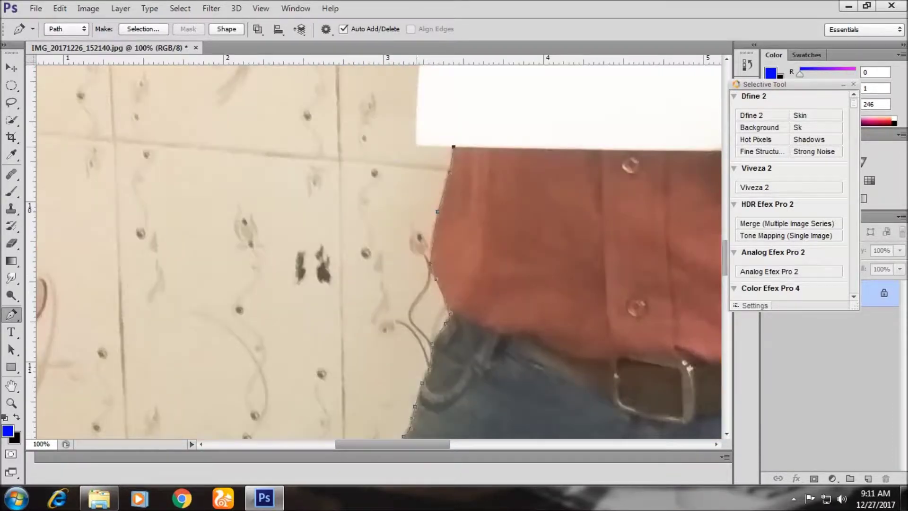
{"action": "scroll", "coordinate": [378, 251], "scroll_direction": "up", "scroll_amount": 4}
{"action": "scroll", "coordinate": [378, 250], "scroll_direction": "up", "scroll_amount": 4}
Convert the closed pen path into an active selection.
{"action": "right_click", "coordinate": [465, 176]}
{"action": "left_click", "coordinate": [515, 238]}
{"action": "key", "text": "Return"}
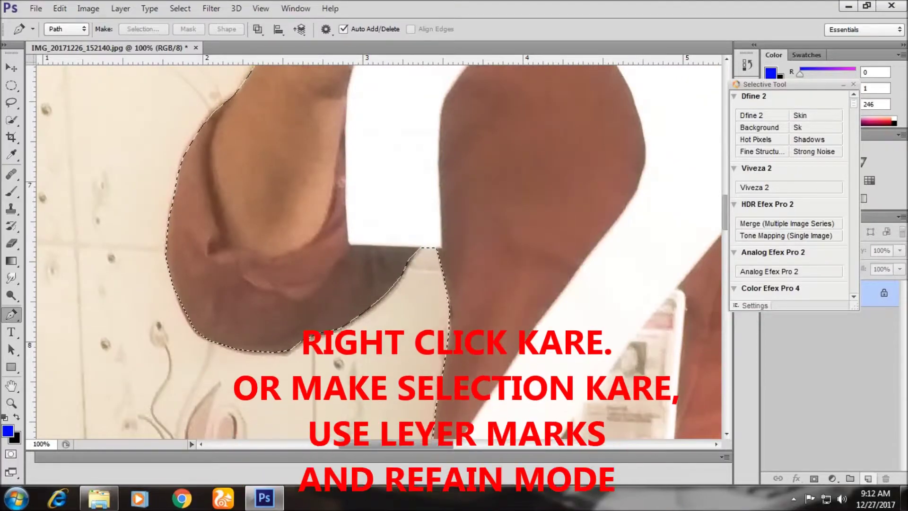
Add a layer mask from the selection to hide the background around the man.
{"action": "left_click", "coordinate": [814, 478]}
{"action": "scroll", "coordinate": [378, 250], "scroll_direction": "down", "scroll_amount": 4}
{"action": "scroll", "coordinate": [379, 250], "scroll_direction": "right", "scroll_amount": 5}
{"action": "scroll", "coordinate": [379, 251], "scroll_direction": "down", "scroll_amount": 2}
{"action": "scroll", "coordinate": [378, 251], "scroll_direction": "down", "scroll_amount": 2}
{"action": "key", "text": "ctrl+minus"}
{"action": "key", "text": "ctrl+minus"}
{"action": "key", "text": "ctrl+plus"}
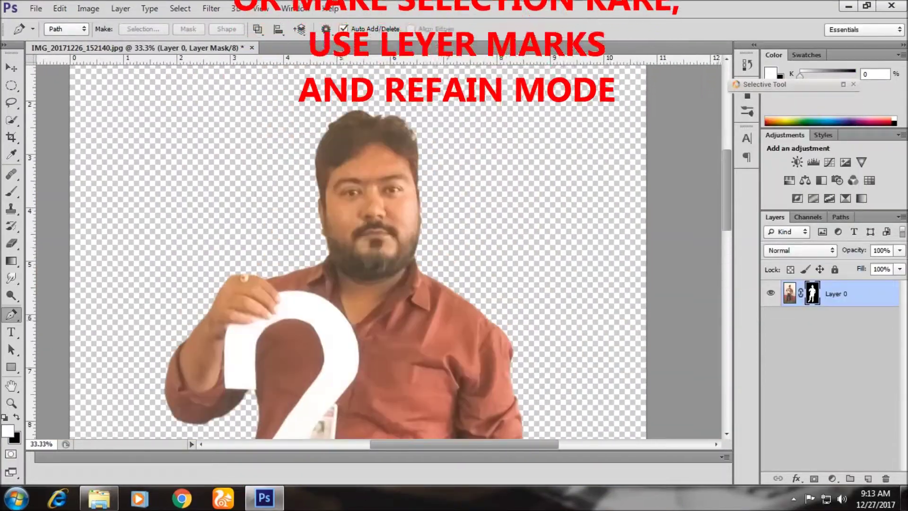
Refine the mask edges, then apply the layer mask permanently to Layer 0.
{"action": "key", "text": "ctrl+alt+r"}
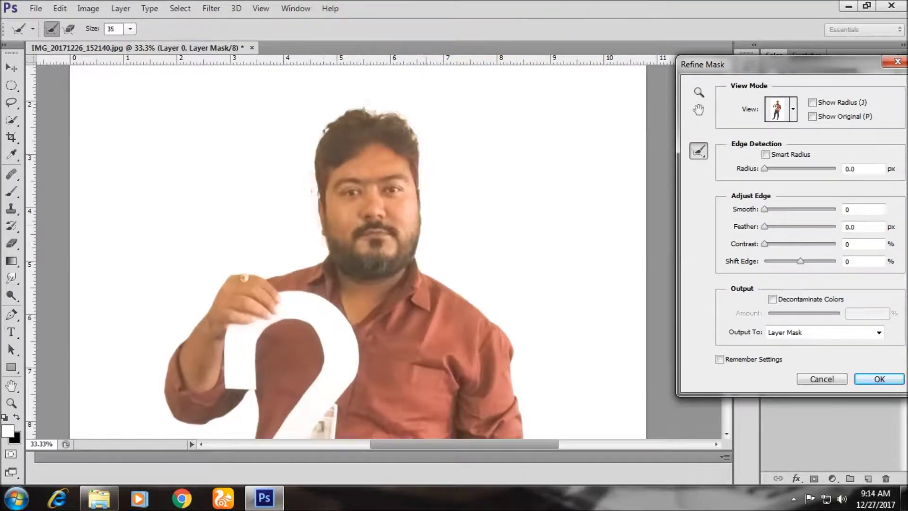
{"action": "key", "text": "Return"}
{"action": "key", "text": "ctrl+0"}
{"action": "right_click", "coordinate": [809, 293]}
{"action": "left_click", "coordinate": [800, 336]}
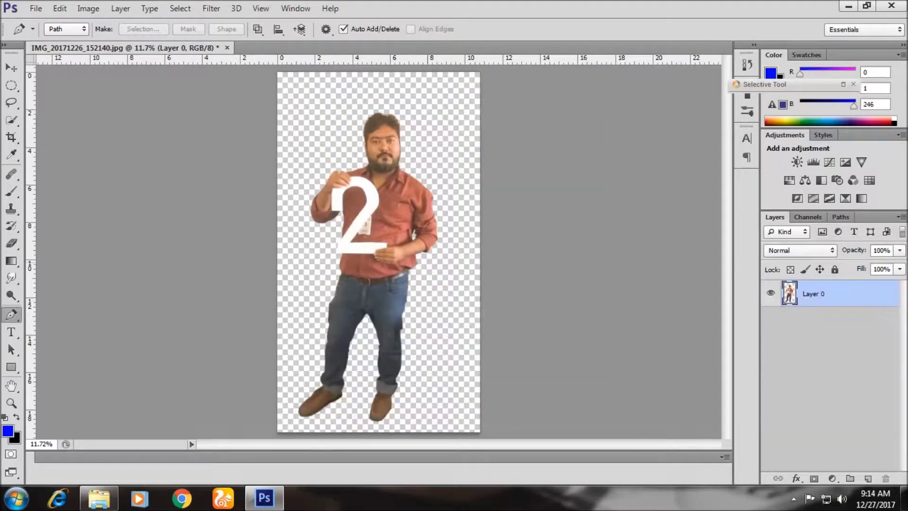
Save the cut-out to the Desktop as a PNG named 2.
{"action": "key", "text": "ctrl+shift+s"}
{"action": "left_click", "coordinate": [36, 111]}
{"action": "type", "text": "2"}
{"action": "left_click", "coordinate": [482, 318]}
{"action": "left_click", "coordinate": [185, 260]}
{"action": "left_click", "coordinate": [872, 300]}
Open IMG_20171226_152159.jpg in Camera Raw, skipping the first photo chosen.
{"action": "key", "text": "v"}
{"action": "key", "text": "ctrl+o"}
{"action": "key", "text": "Return"}
{"action": "left_click", "coordinate": [772, 461]}
{"action": "key", "text": "ctrl+o"}
{"action": "key", "text": "Return"}
Tune Temperature, Exposure, Contrast, Highlights, Shadows and Blacks, then bring up the layer mask options.
{"action": "key", "text": "Tab"}
{"action": "key", "text": "Tab"}
{"action": "key", "text": "Tab"}
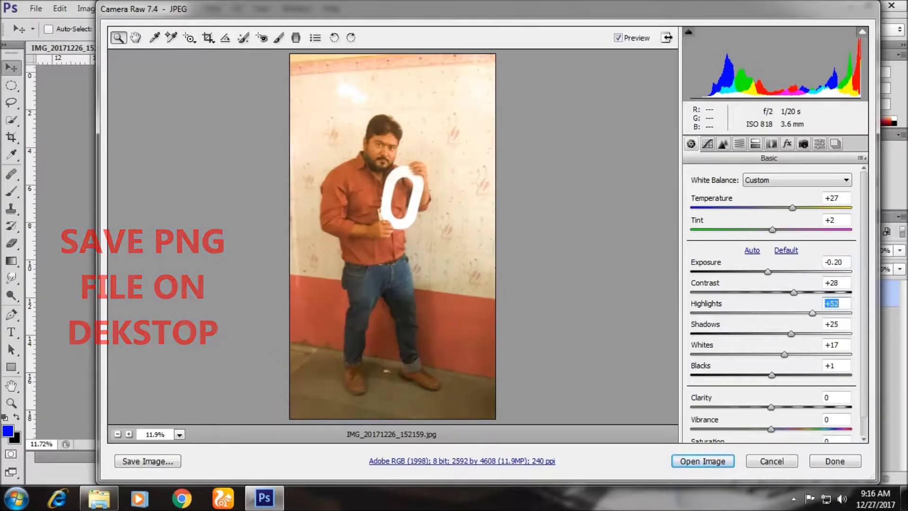
{"action": "key", "text": "Tab"}
{"action": "key", "text": "Tab"}
{"action": "key", "text": "Tab"}
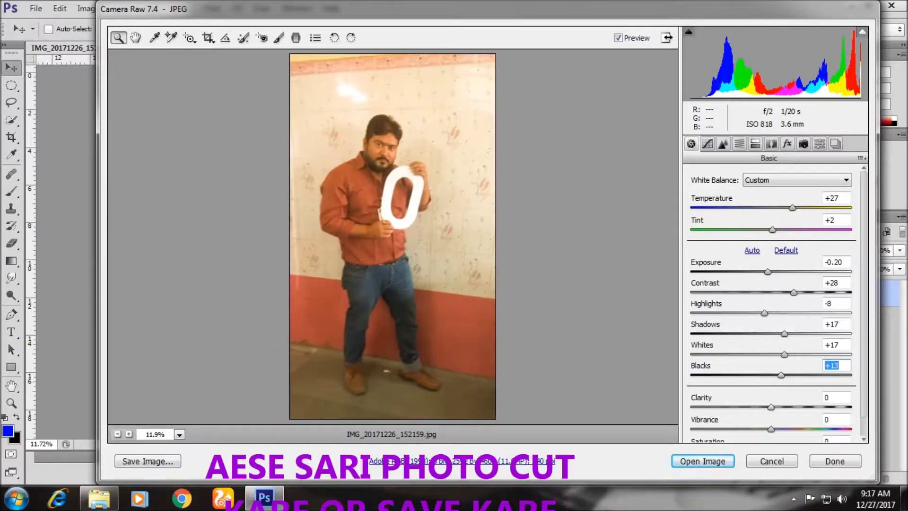
{"action": "key", "text": "Tab"}
{"action": "key", "text": "Tab"}
{"action": "key", "text": "Tab"}
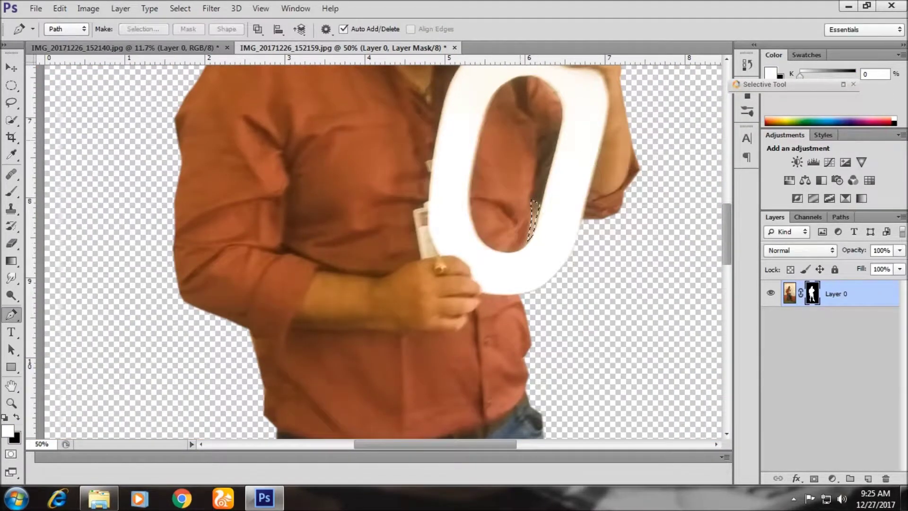
{"action": "right_click", "coordinate": [812, 293]}
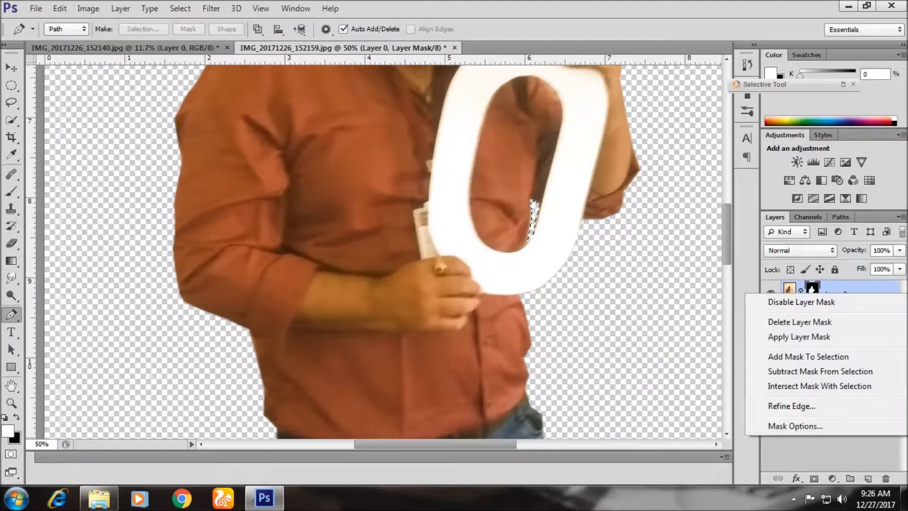
Choose Refine Mask for the 0 photo's layer mask.
{"action": "left_click", "coordinate": [686, 409]}
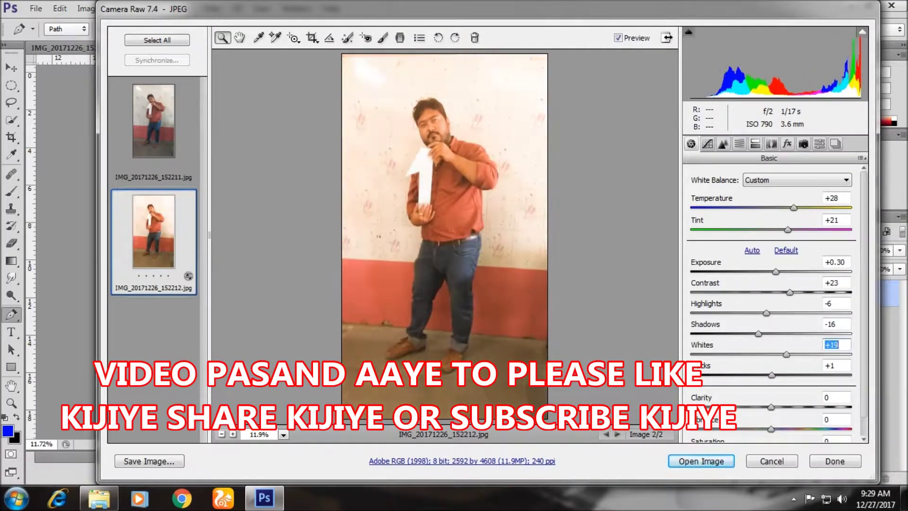
Nudge the Camera Raw clarity value and add anchor points at the top of the outline.
{"action": "key", "text": "Tab"}
{"action": "key", "text": "Up"}
{"action": "key", "text": "Up"}
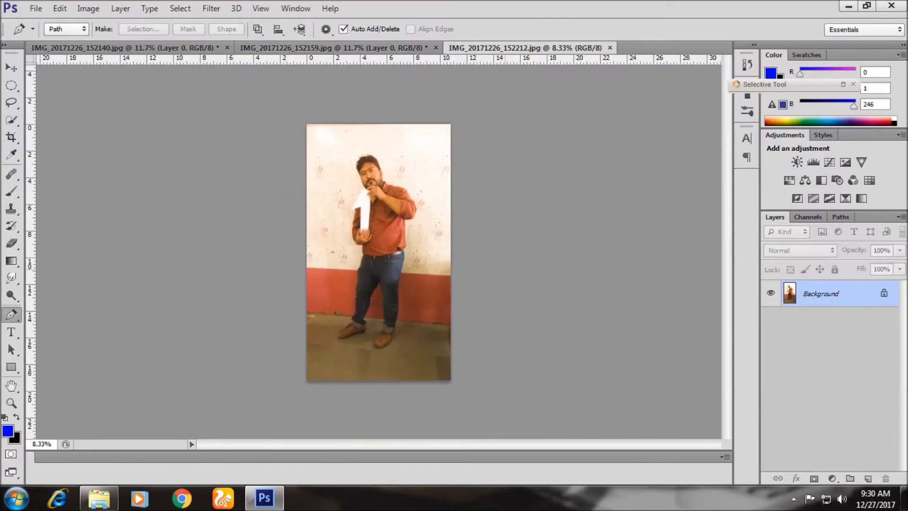
{"action": "scroll", "coordinate": [379, 251], "scroll_direction": "up", "scroll_amount": 5}
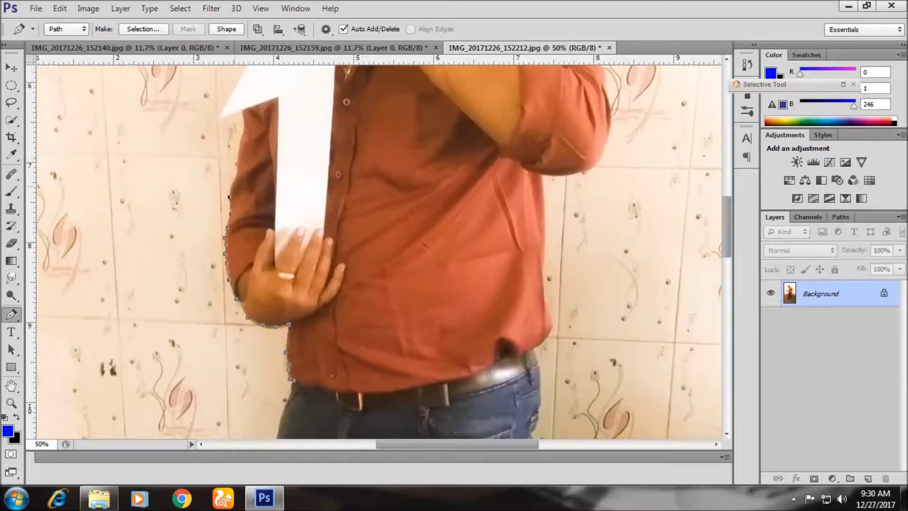
{"action": "left_click", "coordinate": [221, 117]}
{"action": "left_click", "coordinate": [235, 86]}
{"action": "scroll", "coordinate": [236, 86], "scroll_direction": "up", "scroll_amount": 5}
{"action": "scroll", "coordinate": [378, 251], "scroll_direction": "up", "scroll_amount": 8}
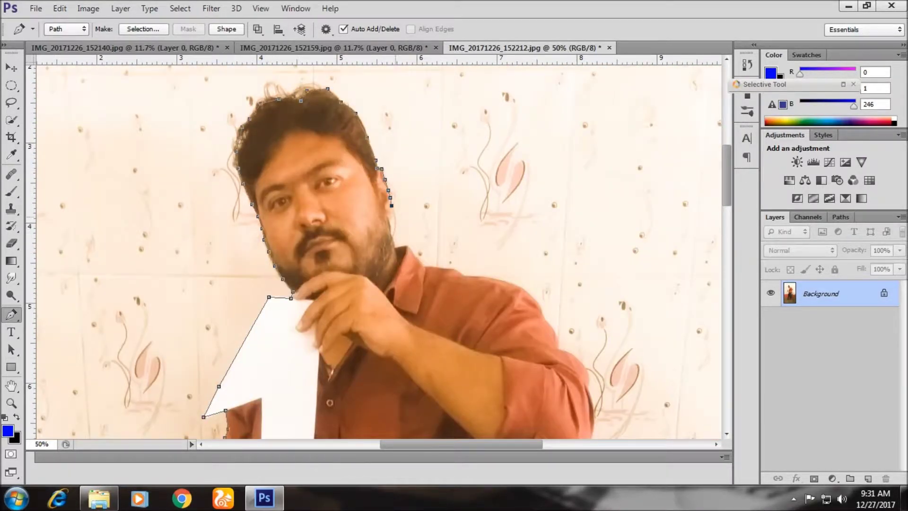
Extend the pen outline down the figure's right arm.
{"action": "left_click", "coordinate": [575, 357]}
{"action": "left_click", "coordinate": [587, 372]}
{"action": "left_click", "coordinate": [588, 384]}
{"action": "scroll", "coordinate": [588, 384], "scroll_direction": "down", "scroll_amount": 5}
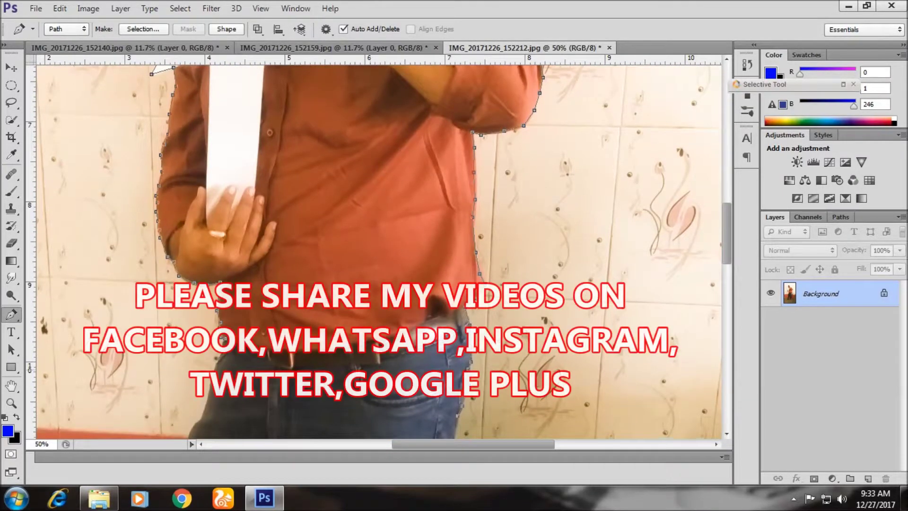
{"action": "scroll", "coordinate": [416, 236], "scroll_direction": "down", "scroll_amount": 9}
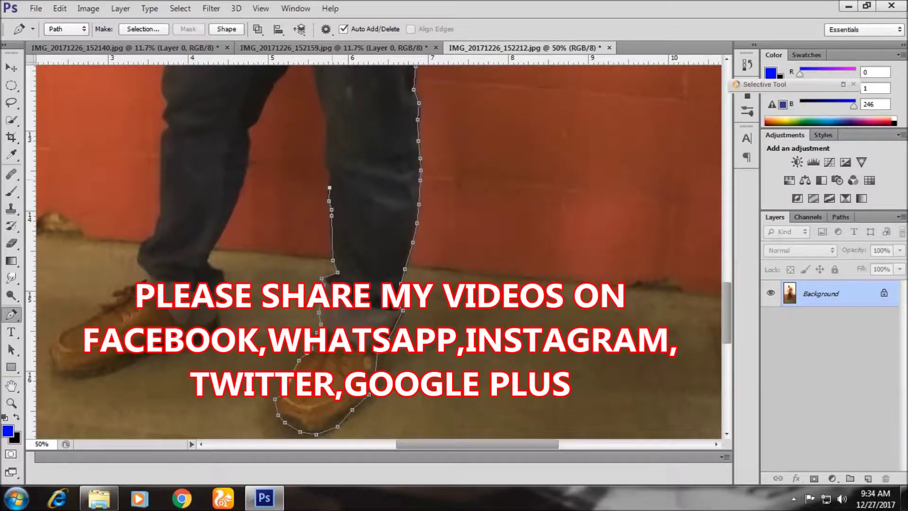
{"action": "scroll", "coordinate": [379, 251], "scroll_direction": "up", "scroll_amount": 3}
{"action": "scroll", "coordinate": [378, 251], "scroll_direction": "down", "scroll_amount": 5}
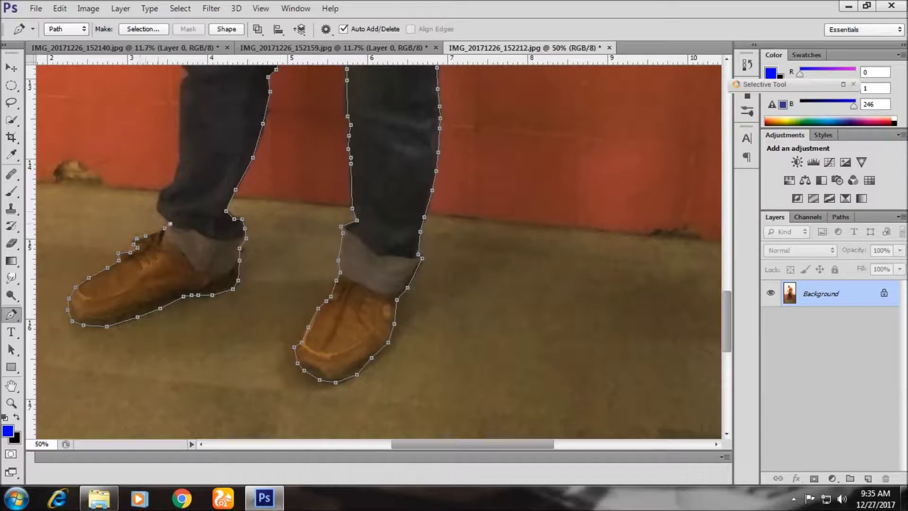
{"action": "scroll", "coordinate": [169, 223], "scroll_direction": "up", "scroll_amount": 4}
{"action": "scroll", "coordinate": [189, 193], "scroll_direction": "up", "scroll_amount": 3}
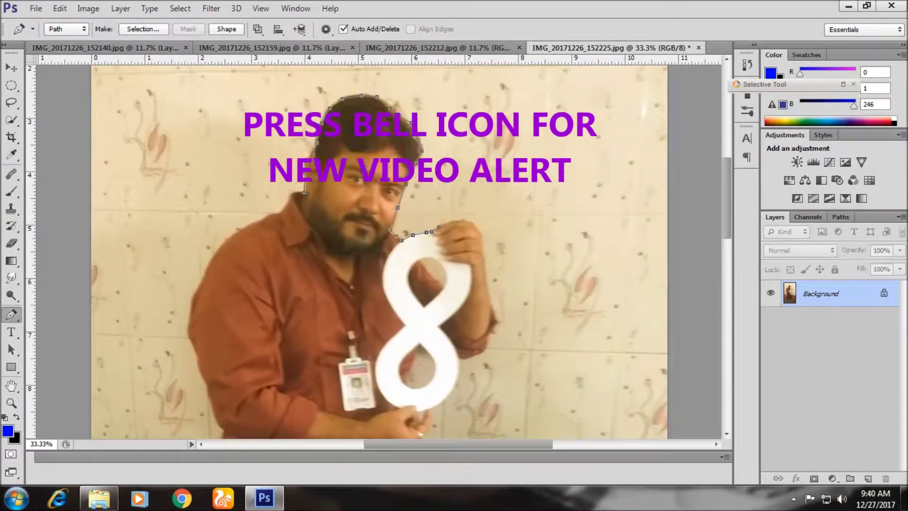
Turn the traced outline of the man holding the 8 into a mask hiding the wall.
{"action": "scroll", "coordinate": [378, 250], "scroll_direction": "down", "scroll_amount": 3}
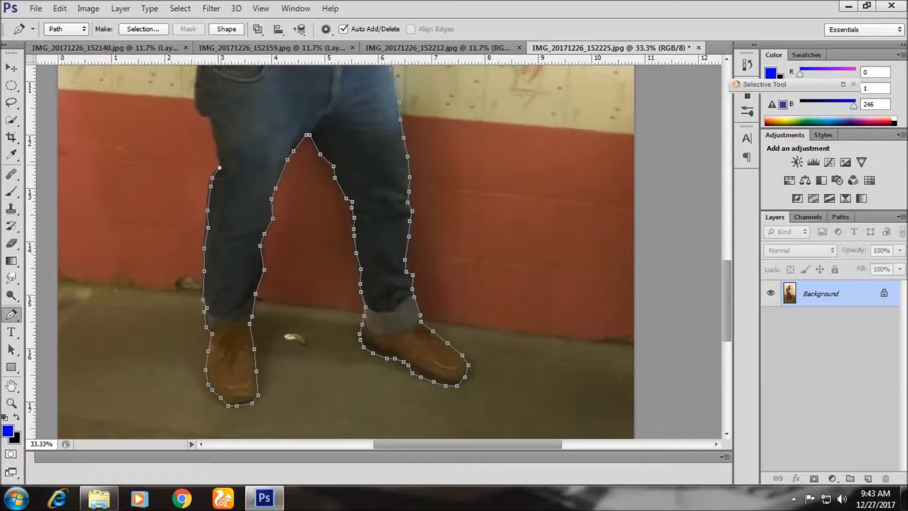
{"action": "scroll", "coordinate": [347, 250], "scroll_direction": "up", "scroll_amount": 3}
{"action": "scroll", "coordinate": [348, 251], "scroll_direction": "up", "scroll_amount": 5}
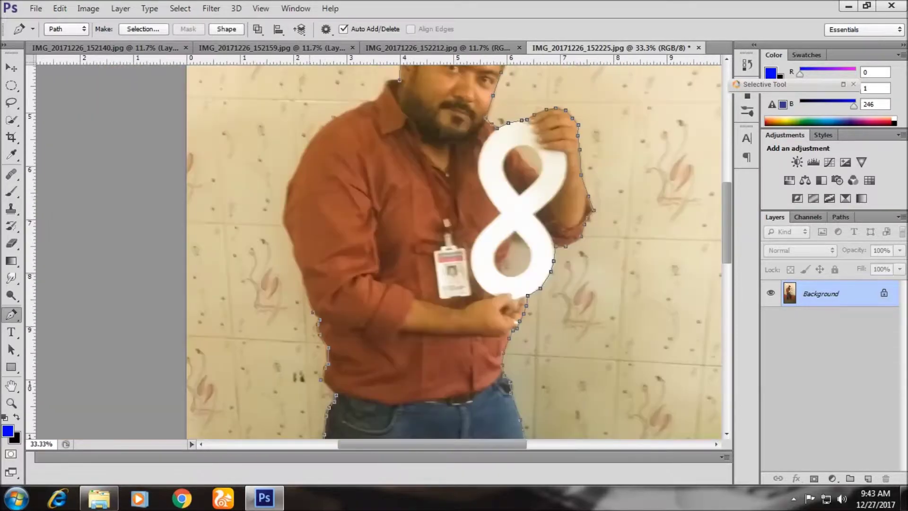
{"action": "right_click", "coordinate": [381, 91]}
{"action": "left_click", "coordinate": [416, 151]}
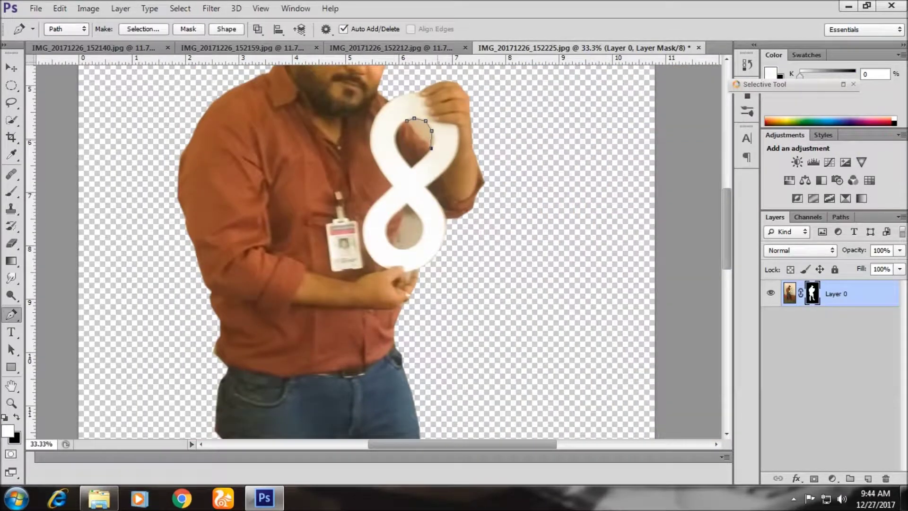
Make both loops of the 8 transparent, refine the mask, and confirm a new 1280×720 document.
{"action": "right_click", "coordinate": [433, 130]}
{"action": "left_click", "coordinate": [477, 196]}
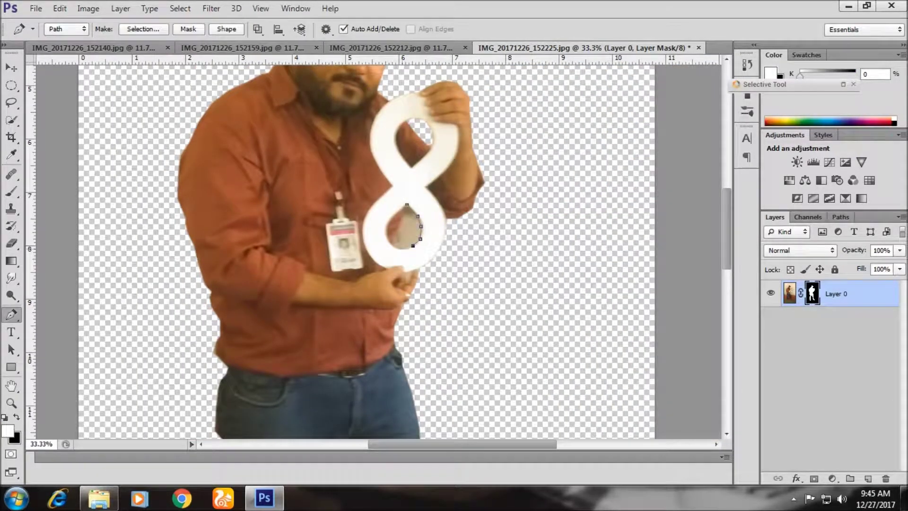
{"action": "key", "text": "ctrl+Return"}
{"action": "key", "text": "alt+ctrl+r"}
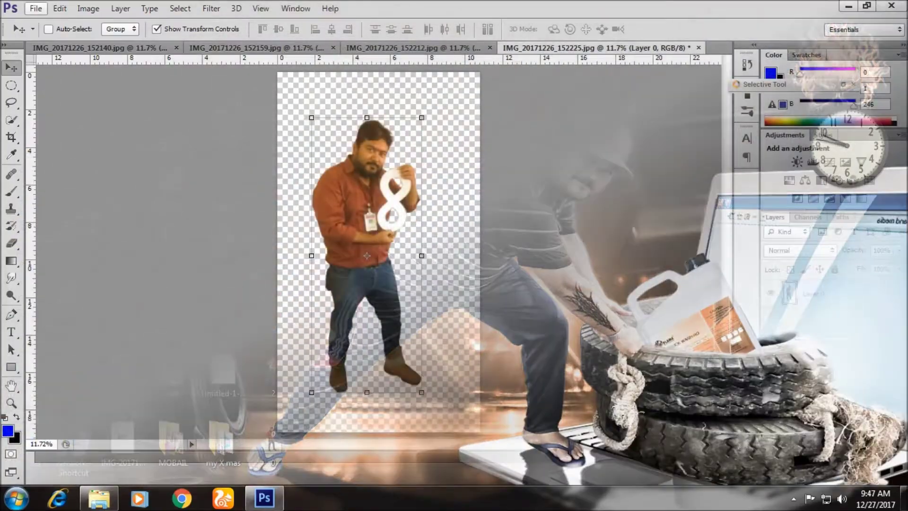
{"action": "key", "text": "Return"}
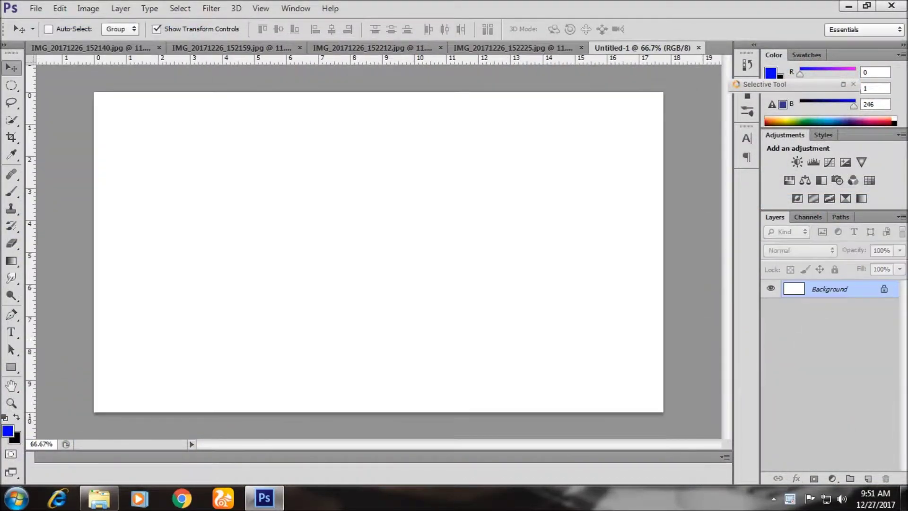
Start File > Open and browse into the Desktop texture folder's JPEG subfolder.
{"action": "left_click", "coordinate": [35, 8]}
{"action": "left_click", "coordinate": [40, 35]}
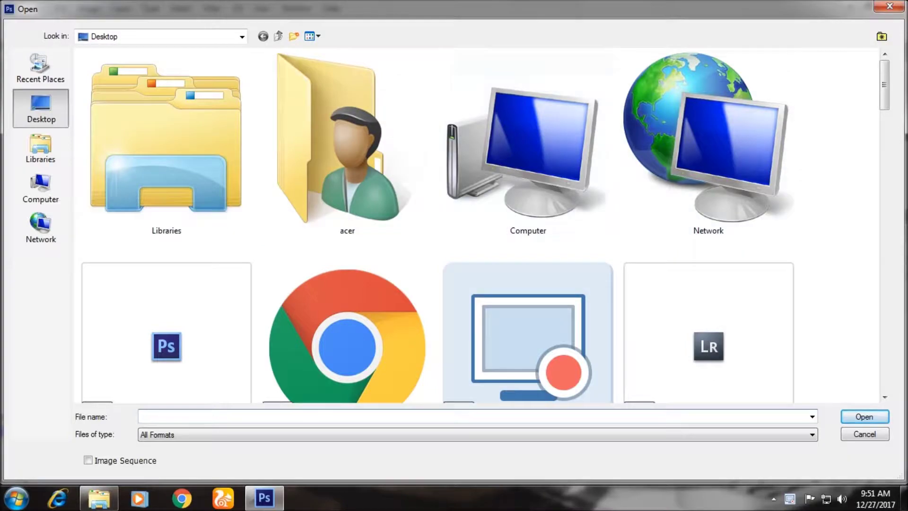
{"action": "scroll", "coordinate": [473, 225], "scroll_direction": "down", "scroll_amount": 5}
{"action": "scroll", "coordinate": [473, 225], "scroll_direction": "down", "scroll_amount": 1}
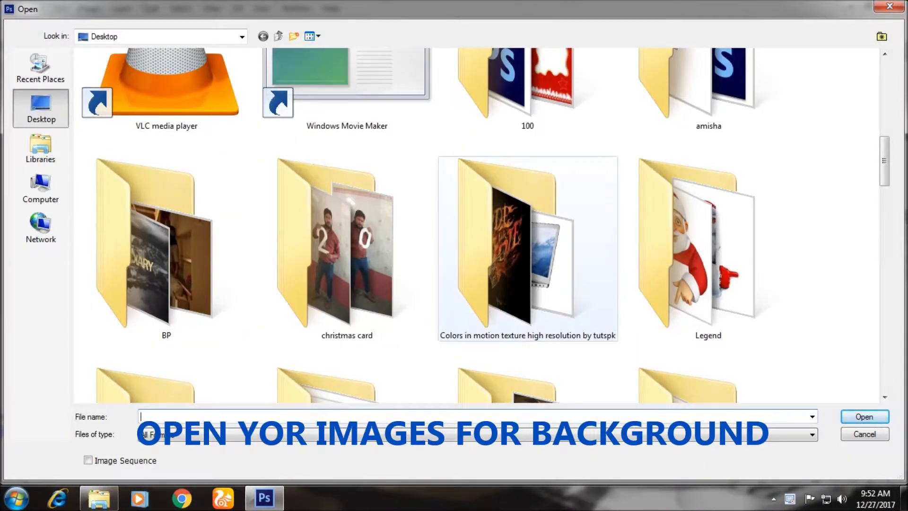
{"action": "double_click", "coordinate": [527, 274]}
{"action": "double_click", "coordinate": [708, 118]}
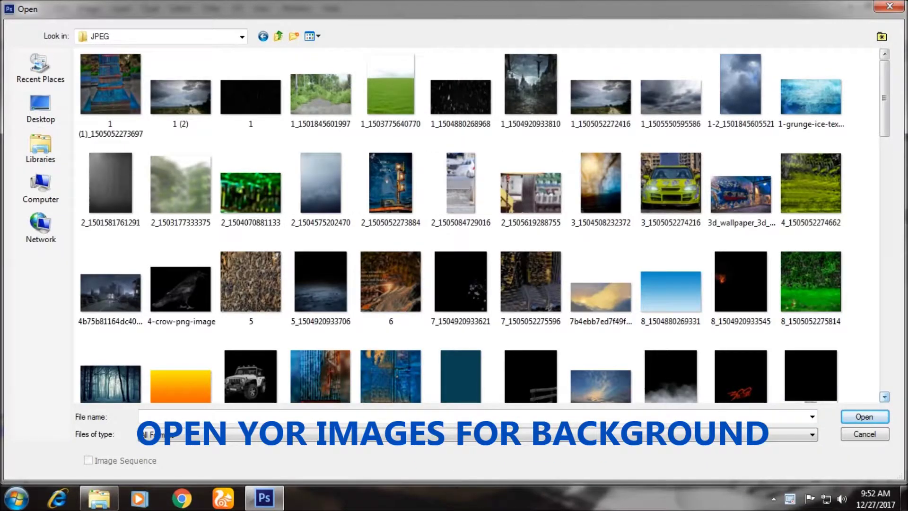
Scroll through the JPEG subfolder, then go back up to the texture folder.
{"action": "scroll", "coordinate": [483, 225], "scroll_direction": "down", "scroll_amount": 4}
{"action": "scroll", "coordinate": [483, 224], "scroll_direction": "down", "scroll_amount": 1}
{"action": "scroll", "coordinate": [482, 225], "scroll_direction": "down", "scroll_amount": 3}
{"action": "scroll", "coordinate": [482, 224], "scroll_direction": "down", "scroll_amount": 1}
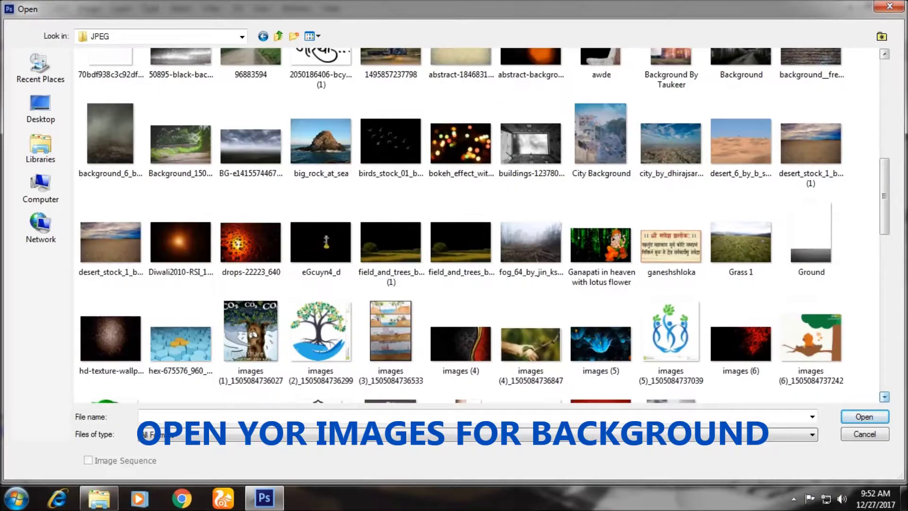
{"action": "scroll", "coordinate": [483, 225], "scroll_direction": "down", "scroll_amount": 2}
{"action": "scroll", "coordinate": [483, 225], "scroll_direction": "down", "scroll_amount": 1}
{"action": "scroll", "coordinate": [482, 225], "scroll_direction": "down", "scroll_amount": 3}
{"action": "scroll", "coordinate": [482, 224], "scroll_direction": "down", "scroll_amount": 4}
{"action": "scroll", "coordinate": [482, 225], "scroll_direction": "down", "scroll_amount": 4}
{"action": "scroll", "coordinate": [482, 225], "scroll_direction": "down", "scroll_amount": 1}
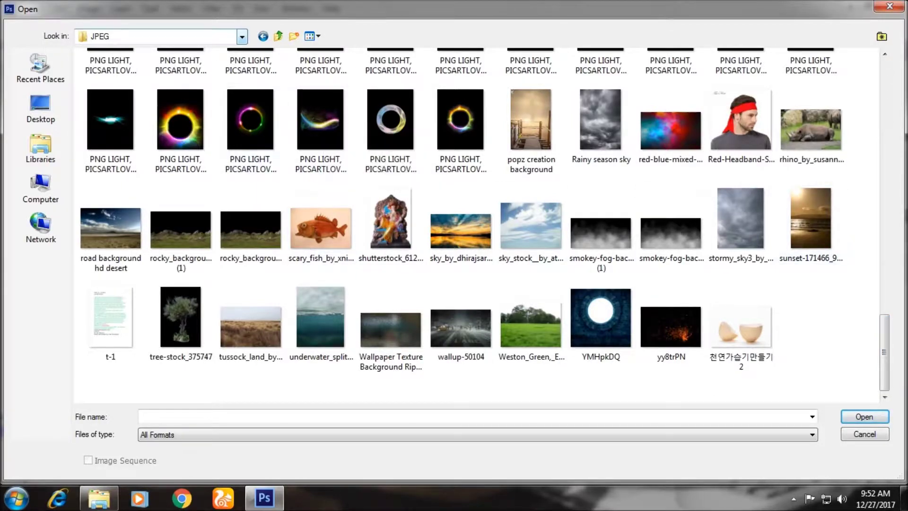
{"action": "left_click", "coordinate": [242, 36]}
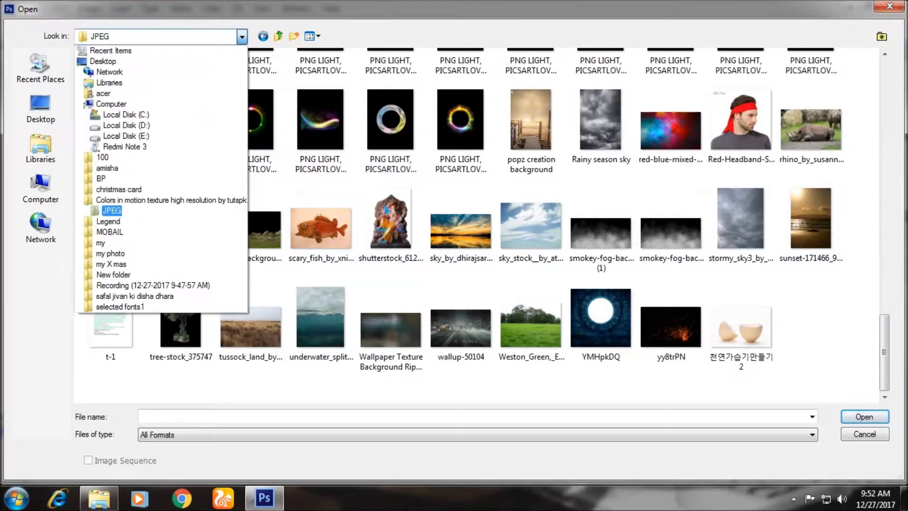
{"action": "left_click", "coordinate": [170, 200]}
Scroll the texture folder down to PicsArt_11-05-06.13.24.jpg and open it.
{"action": "scroll", "coordinate": [709, 142], "scroll_direction": "down", "scroll_amount": 5}
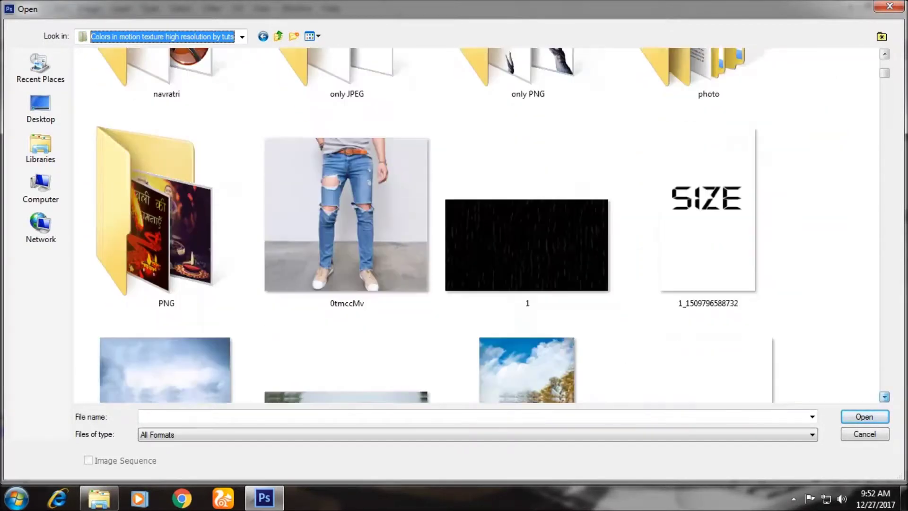
{"action": "scroll", "coordinate": [709, 142], "scroll_direction": "down", "scroll_amount": 3}
{"action": "scroll", "coordinate": [708, 142], "scroll_direction": "down", "scroll_amount": 5}
{"action": "scroll", "coordinate": [709, 142], "scroll_direction": "down", "scroll_amount": 5}
{"action": "scroll", "coordinate": [708, 142], "scroll_direction": "down", "scroll_amount": 5}
{"action": "scroll", "coordinate": [708, 142], "scroll_direction": "down", "scroll_amount": 3}
{"action": "scroll", "coordinate": [475, 225], "scroll_direction": "down", "scroll_amount": 2}
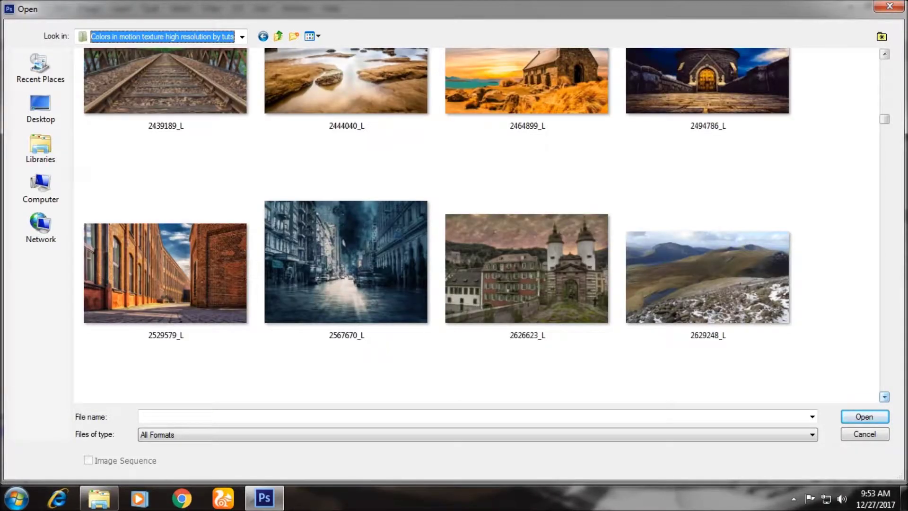
{"action": "scroll", "coordinate": [475, 224], "scroll_direction": "down", "scroll_amount": 5}
{"action": "scroll", "coordinate": [475, 224], "scroll_direction": "down", "scroll_amount": 4}
{"action": "scroll", "coordinate": [476, 224], "scroll_direction": "down", "scroll_amount": 4}
{"action": "scroll", "coordinate": [475, 225], "scroll_direction": "down", "scroll_amount": 1}
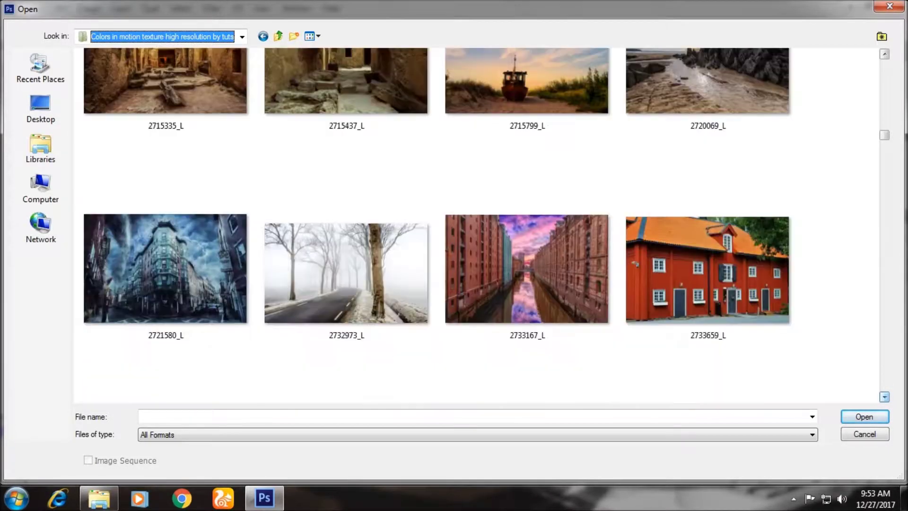
{"action": "scroll", "coordinate": [475, 225], "scroll_direction": "down", "scroll_amount": 2}
{"action": "scroll", "coordinate": [476, 225], "scroll_direction": "down", "scroll_amount": 2}
{"action": "scroll", "coordinate": [475, 224], "scroll_direction": "down", "scroll_amount": 2}
{"action": "scroll", "coordinate": [476, 225], "scroll_direction": "down", "scroll_amount": 2}
{"action": "scroll", "coordinate": [476, 225], "scroll_direction": "down", "scroll_amount": 2}
{"action": "scroll", "coordinate": [476, 225], "scroll_direction": "down", "scroll_amount": 2}
{"action": "scroll", "coordinate": [475, 225], "scroll_direction": "down", "scroll_amount": 2}
{"action": "scroll", "coordinate": [475, 224], "scroll_direction": "down", "scroll_amount": 2}
{"action": "scroll", "coordinate": [475, 225], "scroll_direction": "down", "scroll_amount": 3}
{"action": "scroll", "coordinate": [476, 225], "scroll_direction": "down", "scroll_amount": 2}
{"action": "scroll", "coordinate": [475, 225], "scroll_direction": "down", "scroll_amount": 1}
{"action": "scroll", "coordinate": [475, 225], "scroll_direction": "down", "scroll_amount": 5}
{"action": "scroll", "coordinate": [476, 225], "scroll_direction": "down", "scroll_amount": 5}
{"action": "scroll", "coordinate": [475, 224], "scroll_direction": "down", "scroll_amount": 5}
{"action": "scroll", "coordinate": [476, 225], "scroll_direction": "up", "scroll_amount": 5}
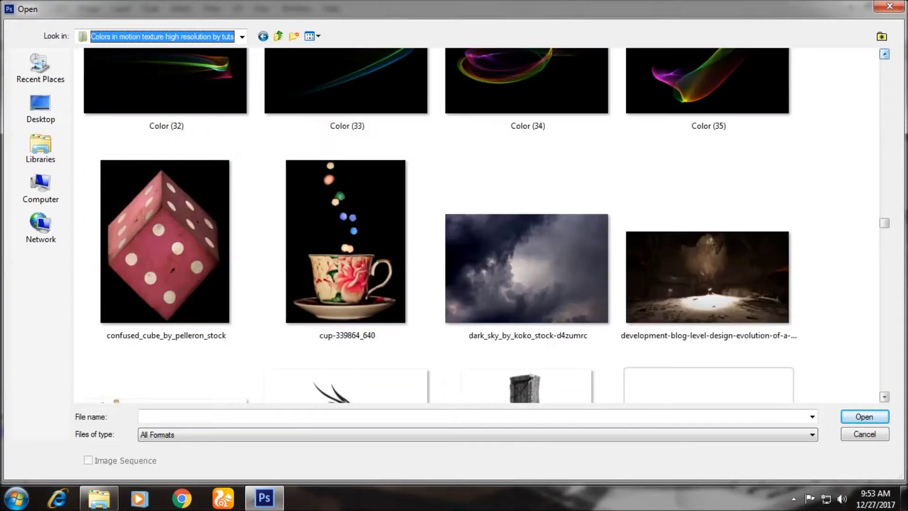
{"action": "scroll", "coordinate": [475, 224], "scroll_direction": "up", "scroll_amount": 1}
{"action": "scroll", "coordinate": [475, 225], "scroll_direction": "down", "scroll_amount": 4}
{"action": "scroll", "coordinate": [475, 224], "scroll_direction": "down", "scroll_amount": 5}
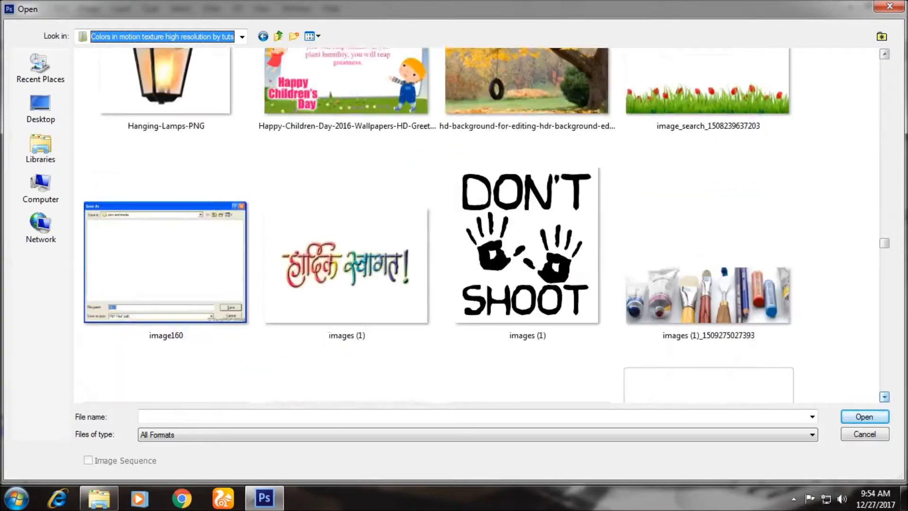
{"action": "scroll", "coordinate": [475, 225], "scroll_direction": "down", "scroll_amount": 5}
{"action": "scroll", "coordinate": [476, 225], "scroll_direction": "down", "scroll_amount": 5}
{"action": "scroll", "coordinate": [475, 225], "scroll_direction": "down", "scroll_amount": 5}
{"action": "scroll", "coordinate": [475, 224], "scroll_direction": "down", "scroll_amount": 5}
{"action": "scroll", "coordinate": [476, 224], "scroll_direction": "down", "scroll_amount": 5}
{"action": "scroll", "coordinate": [475, 225], "scroll_direction": "down", "scroll_amount": 3}
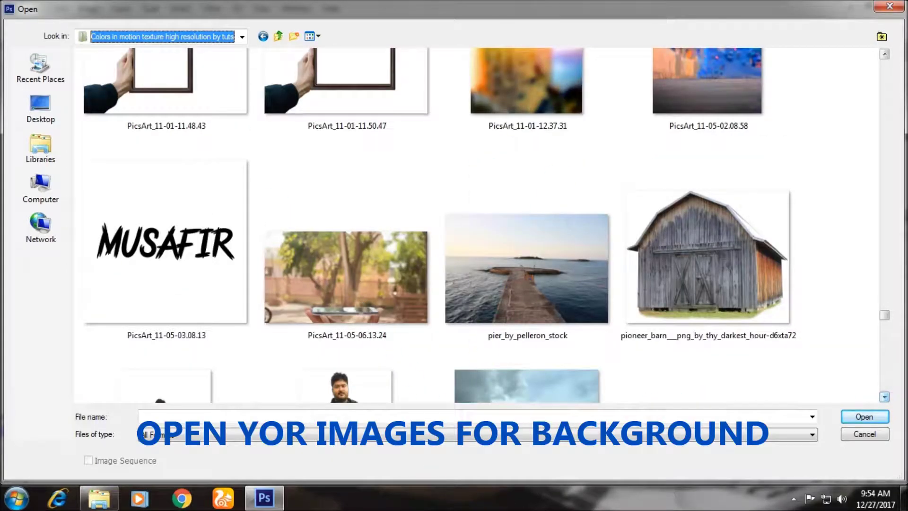
{"action": "double_click", "coordinate": [345, 277]}
Set Camera Raw Exposure +0.15, Contrast +38, Highlights -26, Shadows -38, Blacks -38, and discard the embedded profile.
{"action": "key", "text": "shift+Up"}
{"action": "key", "text": "shift+Up"}
{"action": "key", "text": "shift+Up"}
{"action": "key", "text": "Down"}
{"action": "key", "text": "shift+Down"}
{"action": "key", "text": "shift+Down"}
{"action": "key", "text": "shift+Down"}
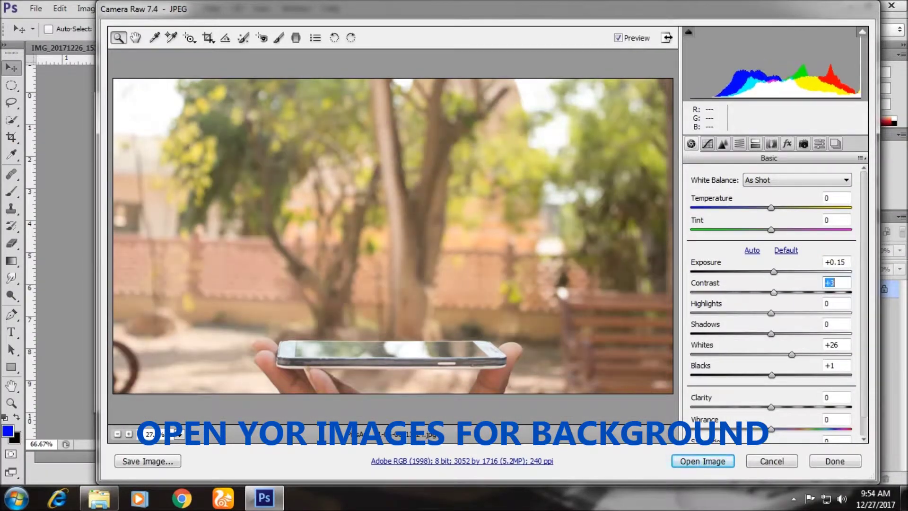
{"action": "key", "text": "shift+Tab"}
{"action": "key", "text": "shift+Up"}
{"action": "key", "text": "shift+Up"}
{"action": "key", "text": "shift+Up"}
{"action": "key", "text": "Tab"}
{"action": "key", "text": "shift+Down"}
{"action": "key", "text": "shift+Down"}
{"action": "key", "text": "shift+Down"}
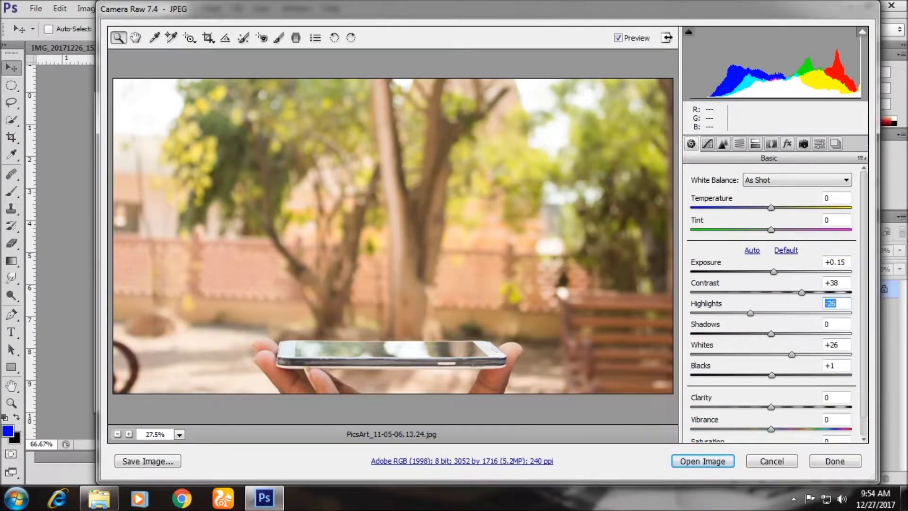
{"action": "key", "text": "Tab"}
{"action": "key", "text": "Tab"}
{"action": "key", "text": "Tab"}
{"action": "key", "text": "shift+Down"}
{"action": "key", "text": "shift+Down"}
{"action": "key", "text": "shift+Down"}
{"action": "key", "text": "shift+Up"}
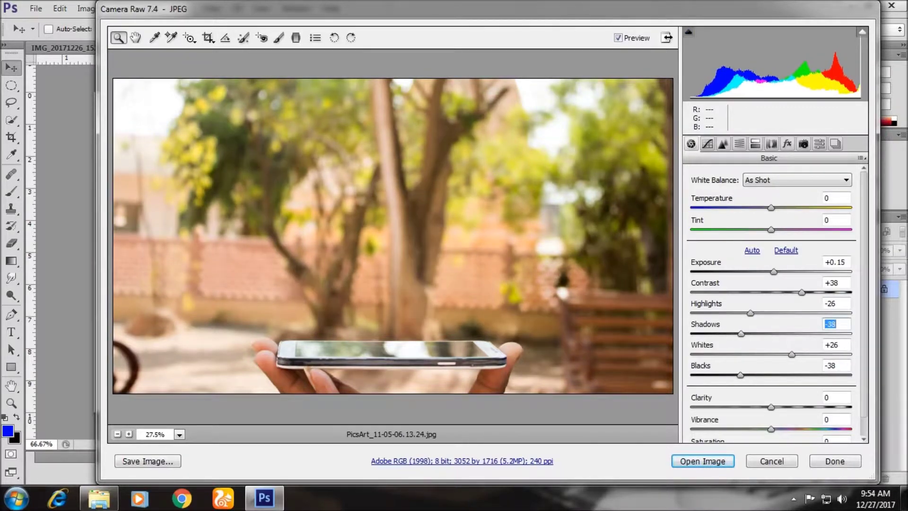
{"action": "scroll", "coordinate": [773, 303], "scroll_direction": "down", "scroll_amount": 1}
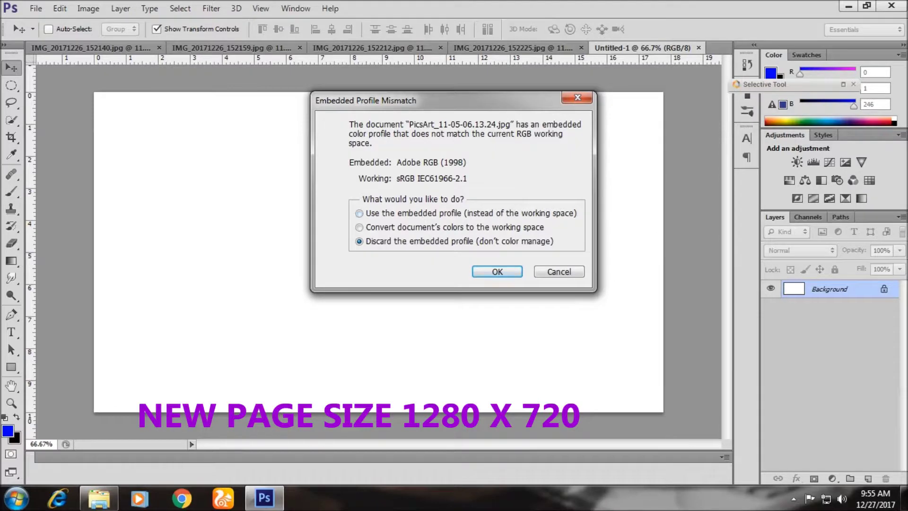
{"action": "key", "text": "Return"}
Convert the photo's locked background into Layer 0 and zoom out.
{"action": "double_click", "coordinate": [829, 288]}
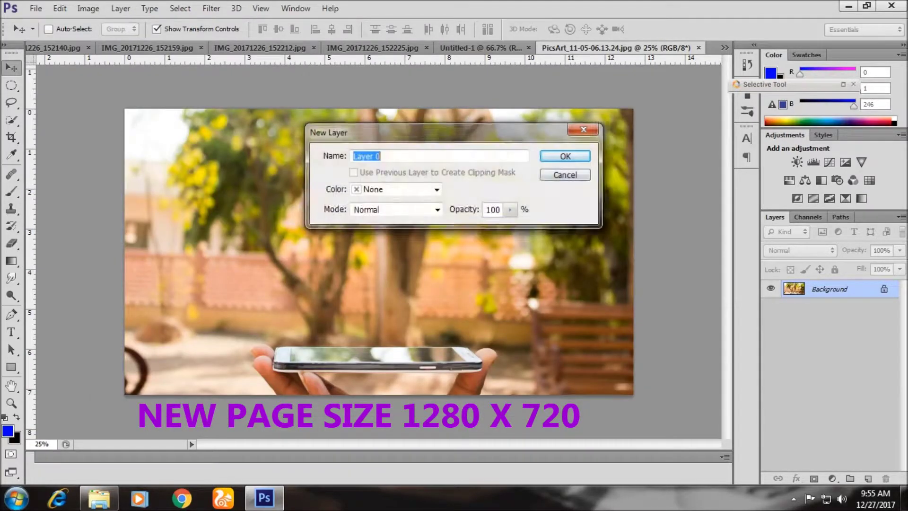
{"action": "key", "text": "Return"}
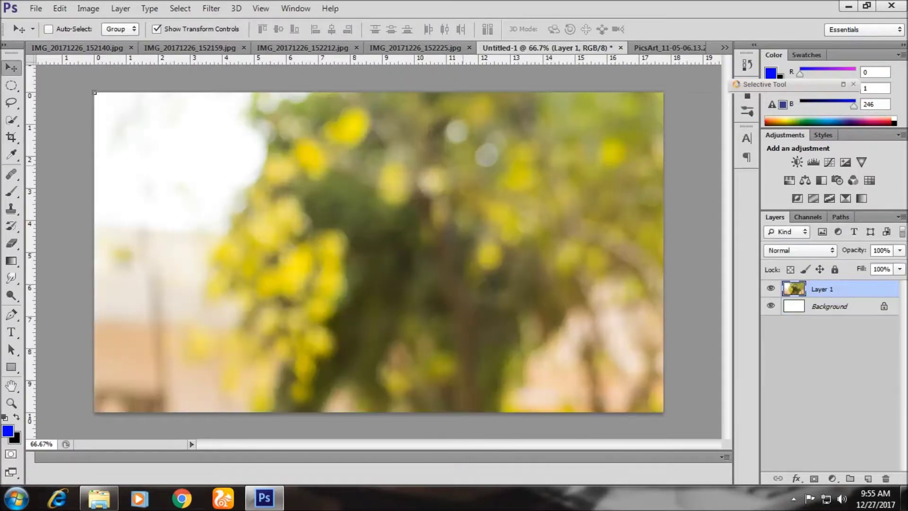
{"action": "key", "text": "ctrl+minus"}
{"action": "key", "text": "ctrl+minus"}
{"action": "key", "text": "ctrl+minus"}
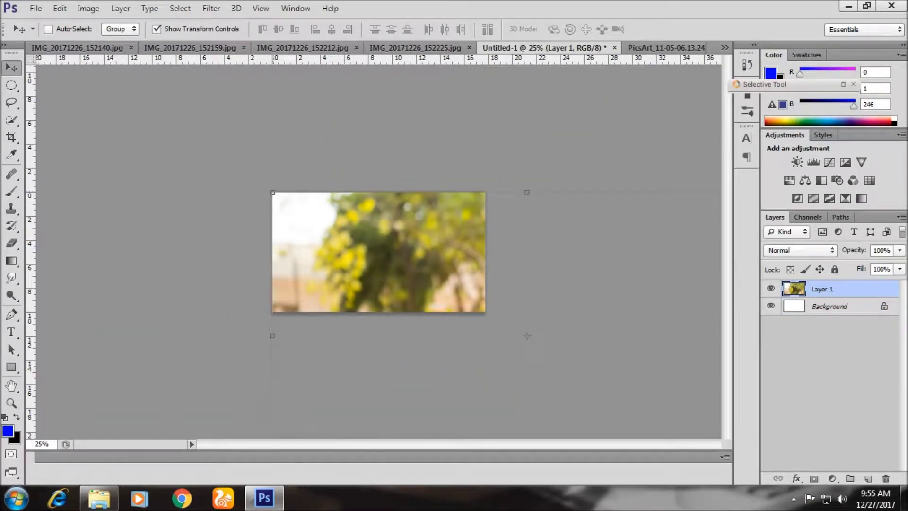
Free-transform the phone photo layer, stretching its corners and edges to fill the canvas.
{"action": "key", "text": "ctrl+t"}
{"action": "mouse_move", "coordinate": [325, 213]}
{"action": "left_mouse_down"}
{"action": "mouse_move", "coordinate": [259, 189]}
{"action": "mouse_move", "coordinate": [222, 153]}
{"action": "left_mouse_up"}
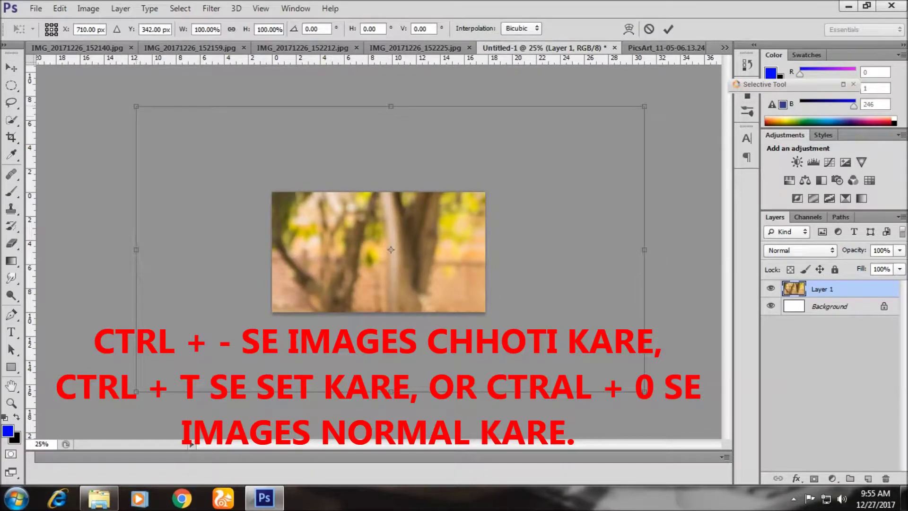
{"action": "left_click_drag", "start_coordinate": [644, 391], "coordinate": [341, 222]}
{"action": "left_click_drag", "start_coordinate": [371, 247], "coordinate": [504, 311]}
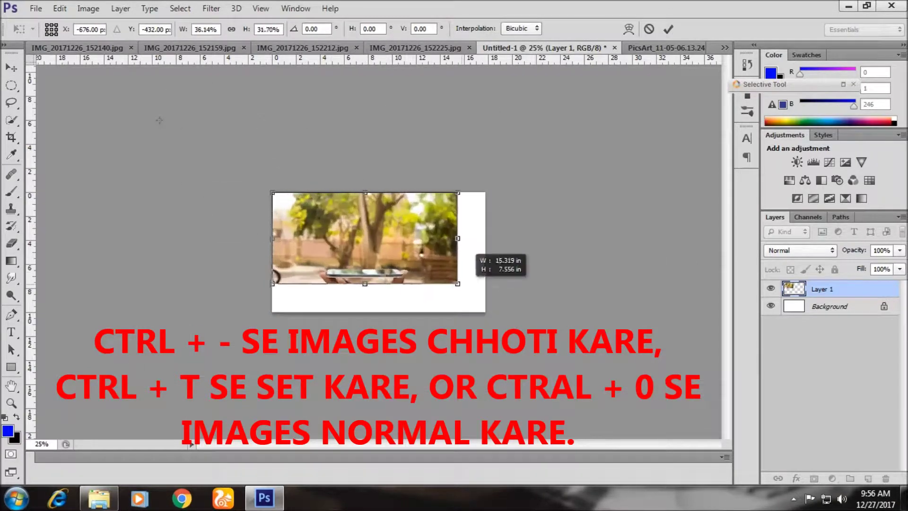
{"action": "left_click_drag", "start_coordinate": [504, 252], "coordinate": [494, 252]}
{"action": "left_click_drag", "start_coordinate": [272, 252], "coordinate": [244, 252]}
{"action": "left_click_drag", "start_coordinate": [493, 192], "coordinate": [514, 185]}
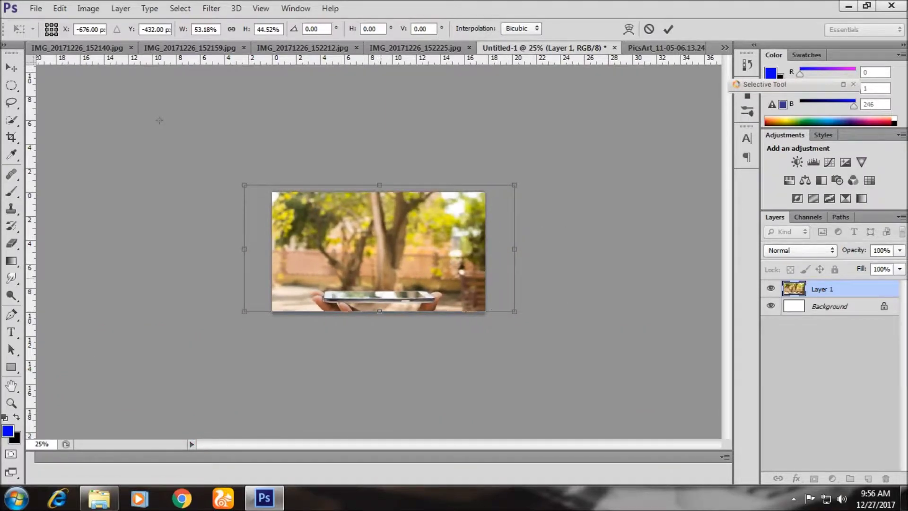
{"action": "left_click_drag", "start_coordinate": [380, 185], "coordinate": [379, 172]}
{"action": "left_click", "coordinate": [668, 29]}
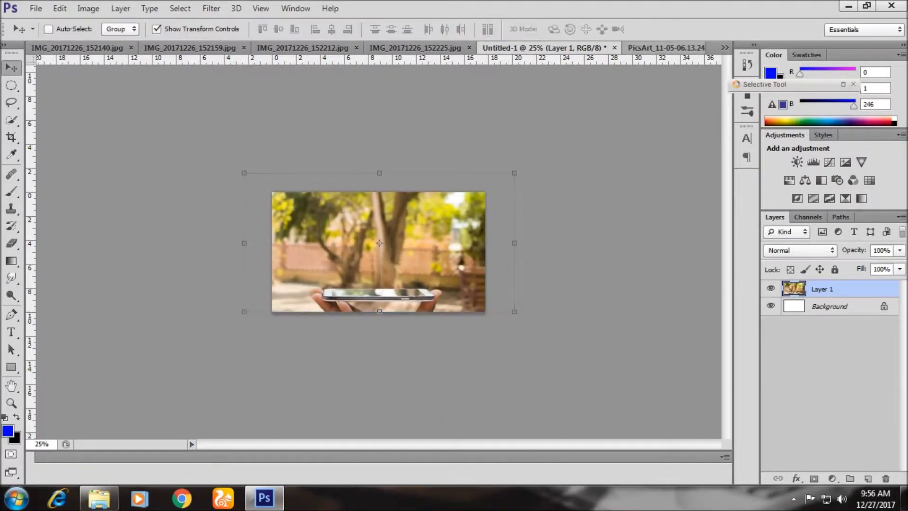
{"action": "scroll", "coordinate": [380, 243], "scroll_direction": "up", "scroll_amount": 3}
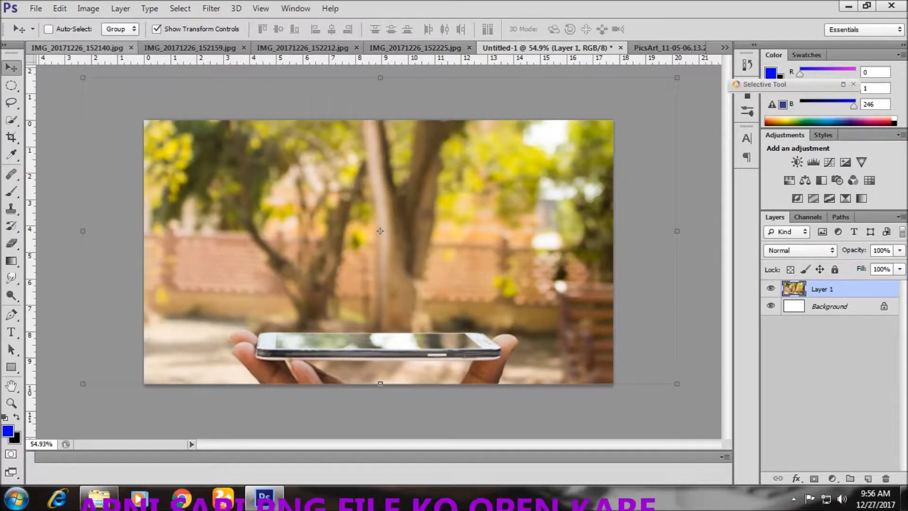
{"action": "left_click", "coordinate": [77, 48]}
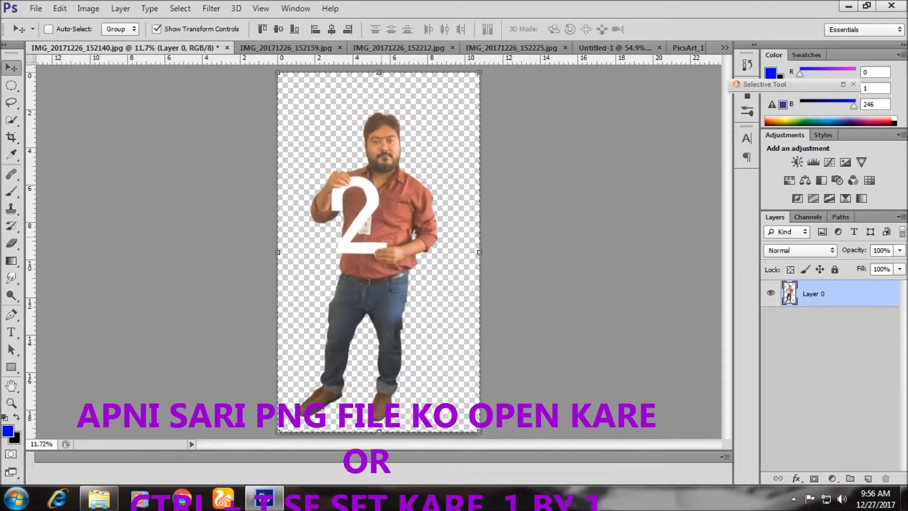
Paste the man-holding-2 cut-out into Untitled-1 and move it onto the canvas.
{"action": "left_click", "coordinate": [725, 48]}
{"action": "left_click", "coordinate": [768, 105]}
{"action": "key", "text": "ctrl+v"}
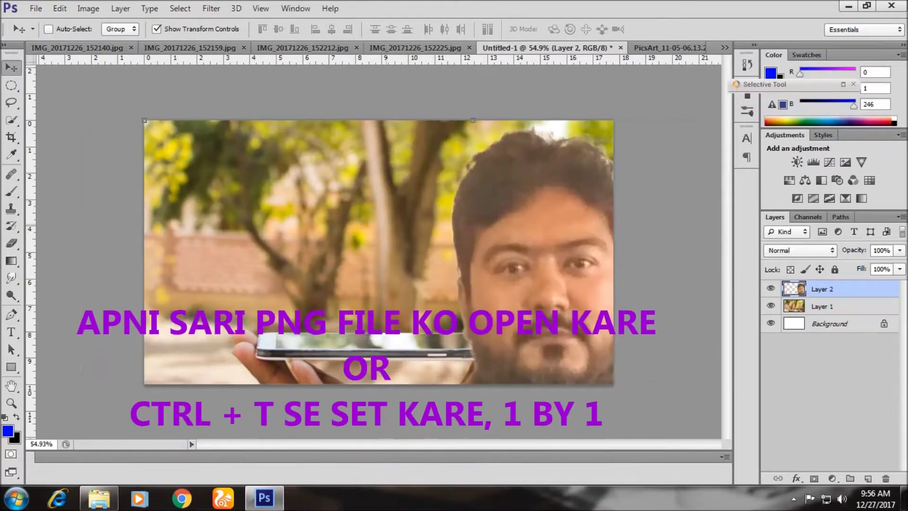
{"action": "left_click_drag", "start_coordinate": [686, 246], "coordinate": [383, 208]}
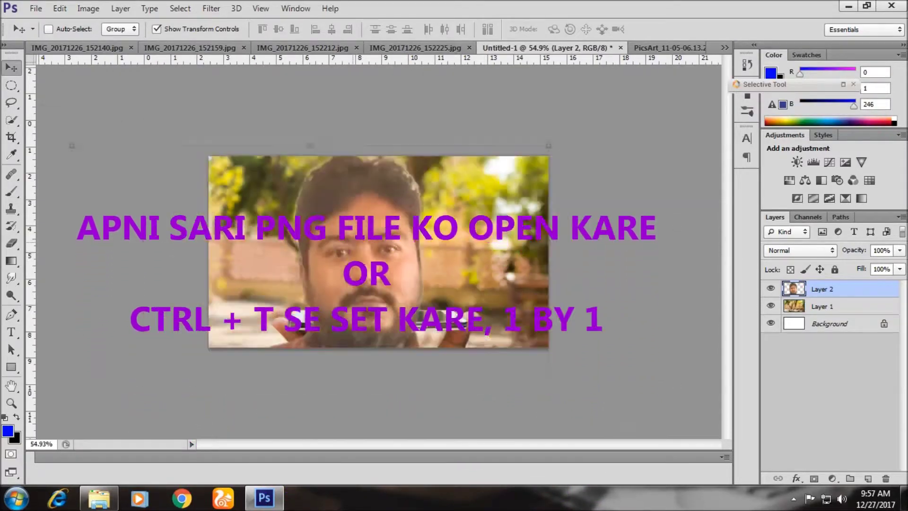
{"action": "scroll", "coordinate": [379, 251], "scroll_direction": "down", "scroll_amount": 5}
Scale the man holding the 2 to about 64% and stand him on the phone screen.
{"action": "key", "text": "ctrl+t"}
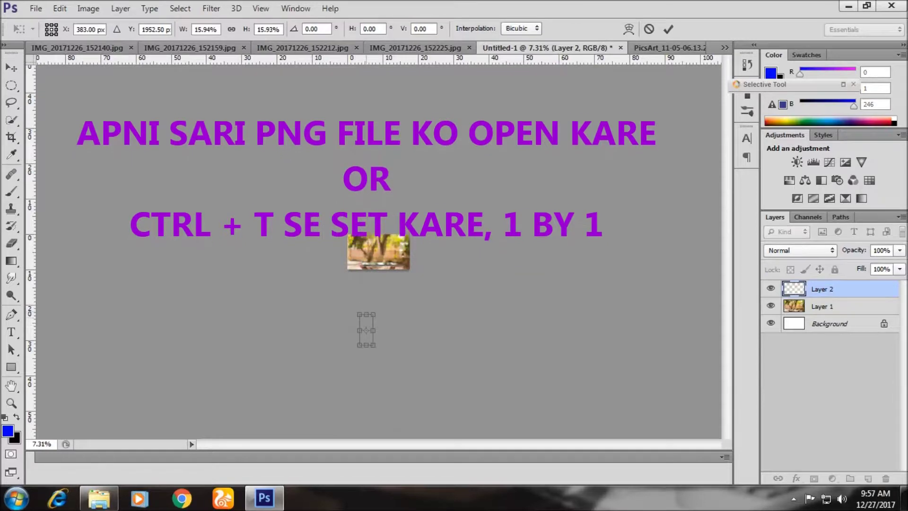
{"action": "key", "text": "Return"}
{"action": "key", "text": "ctrl+t"}
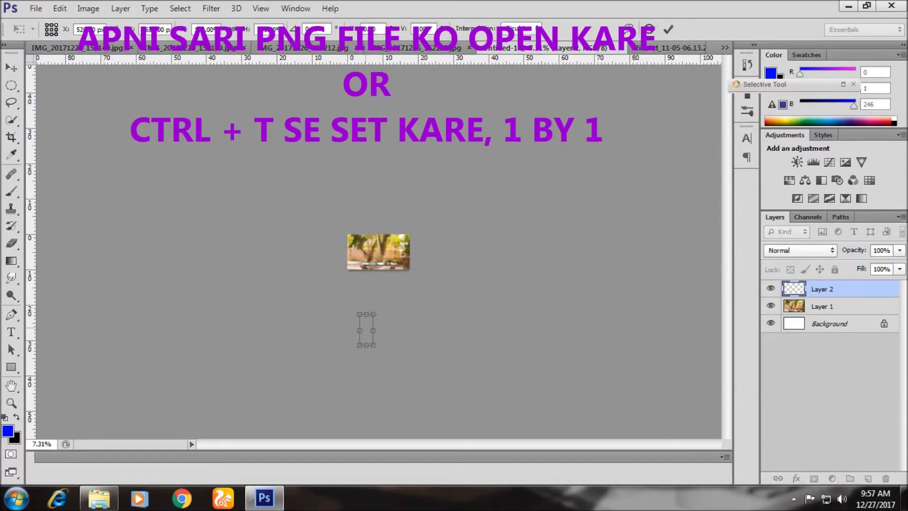
{"action": "key", "text": "v"}
{"action": "left_click", "coordinate": [385, 193]}
{"action": "key", "text": "ctrl+t"}
{"action": "left_click_drag", "start_coordinate": [381, 322], "coordinate": [360, 275]}
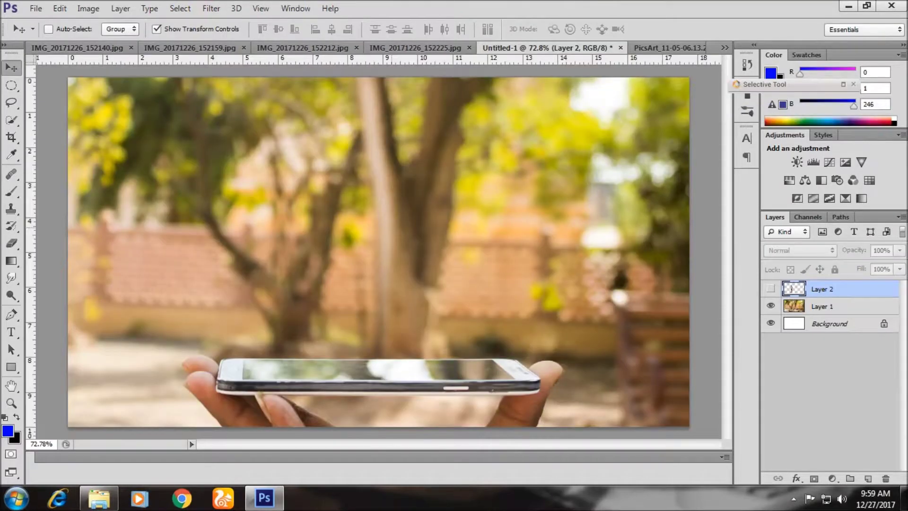
{"action": "left_click_drag", "start_coordinate": [256, 271], "coordinate": [233, 309]}
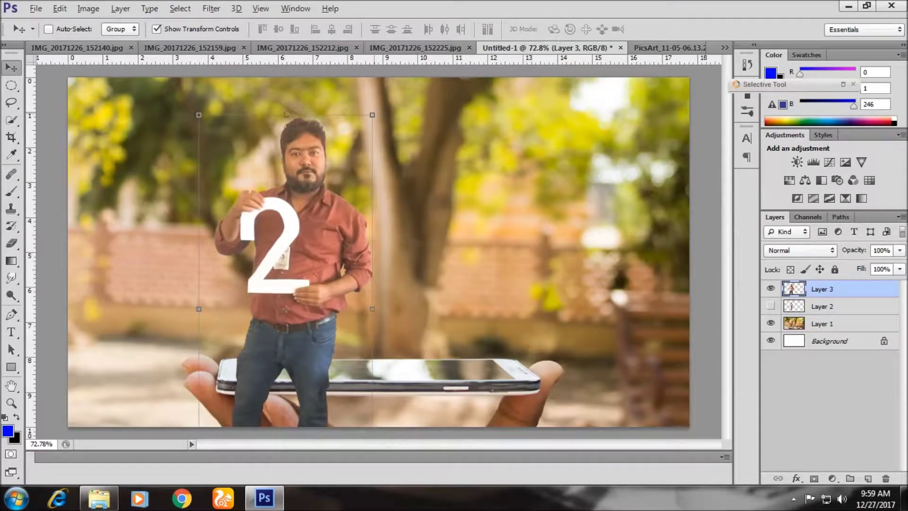
{"action": "left_click_drag", "start_coordinate": [372, 115], "coordinate": [345, 184]}
{"action": "left_click_drag", "start_coordinate": [284, 284], "coordinate": [278, 265]}
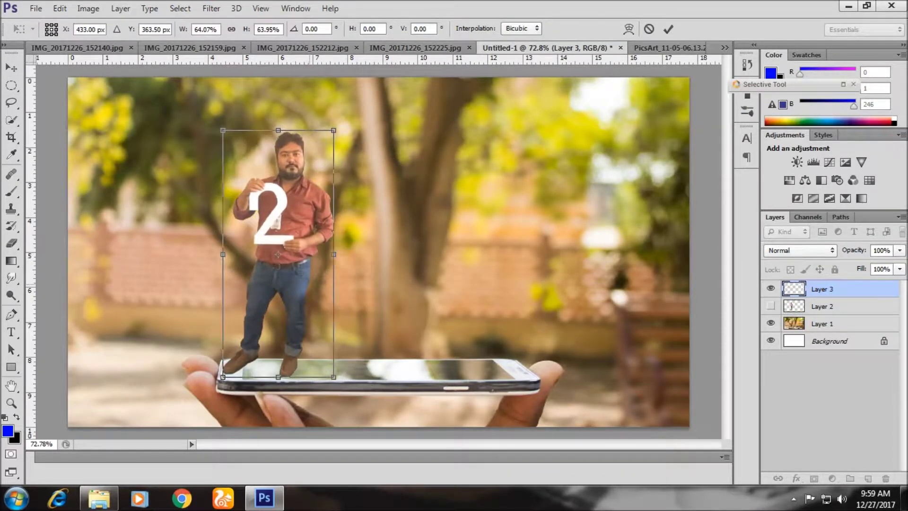
{"action": "key", "text": "Return"}
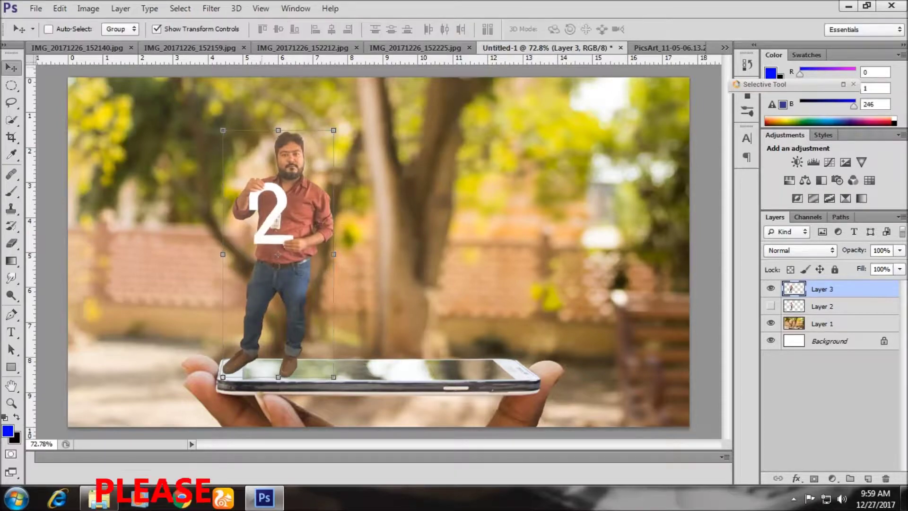
{"action": "left_click", "coordinate": [75, 47]}
Close the man-with-2 source image unsaved and select the man-holding-0 cut-out.
{"action": "key", "text": "ctrl+w"}
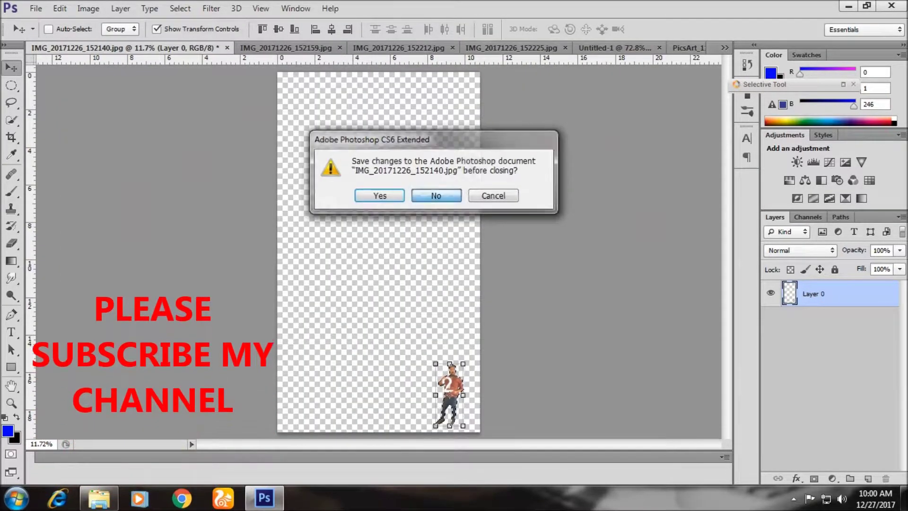
{"action": "key", "text": "n"}
{"action": "left_click", "coordinate": [86, 47]}
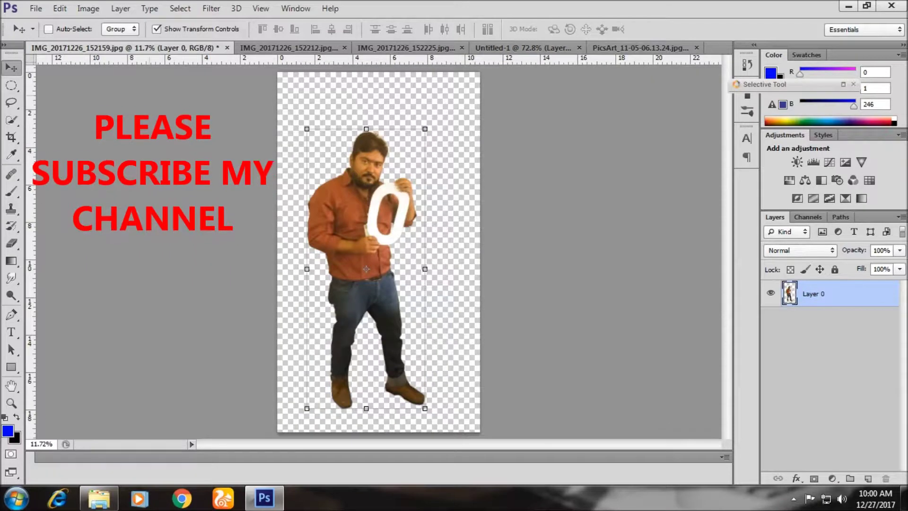
{"action": "left_click_drag", "start_coordinate": [416, 126], "coordinate": [387, 216]}
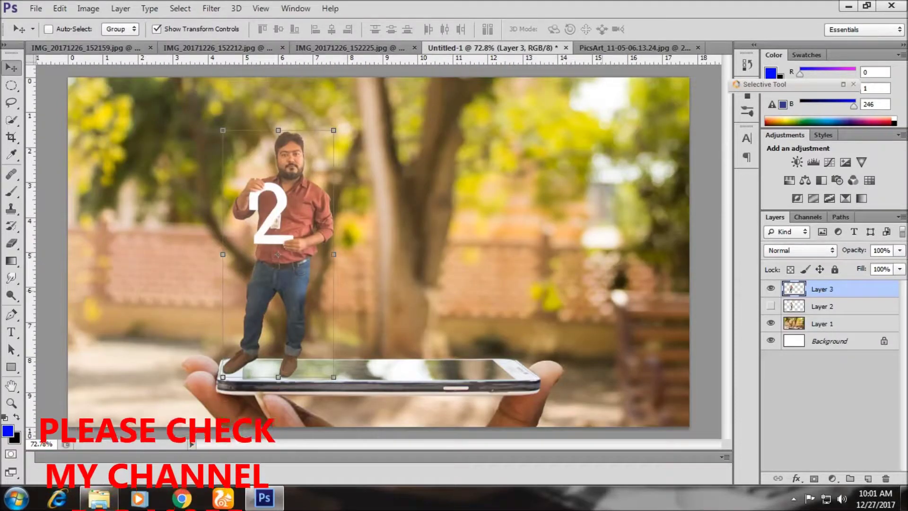
Paste the man holding the 0, sized and placed beside the first man.
{"action": "key", "text": "ctrl+v"}
{"action": "key", "text": "ctrl+t"}
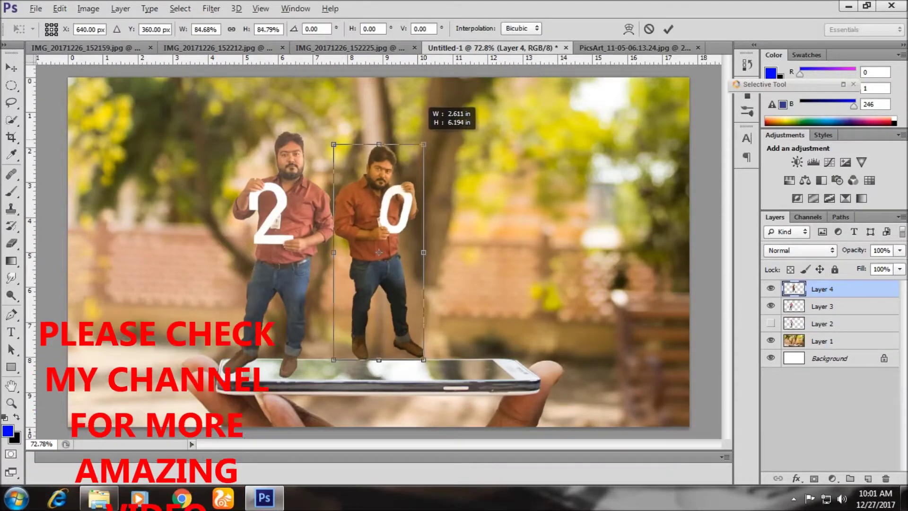
{"action": "left_click_drag", "start_coordinate": [379, 252], "coordinate": [334, 260]}
{"action": "left_click_drag", "start_coordinate": [380, 152], "coordinate": [391, 135]}
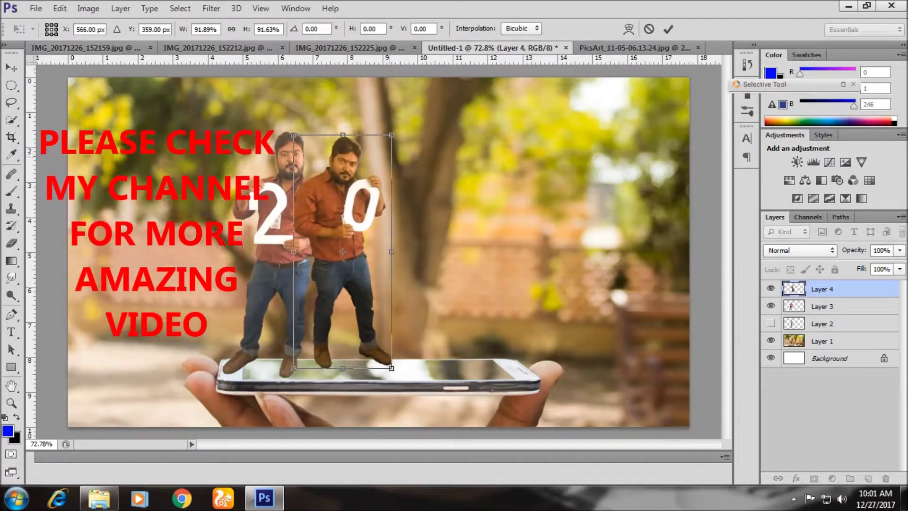
{"action": "left_click_drag", "start_coordinate": [343, 255], "coordinate": [343, 261]}
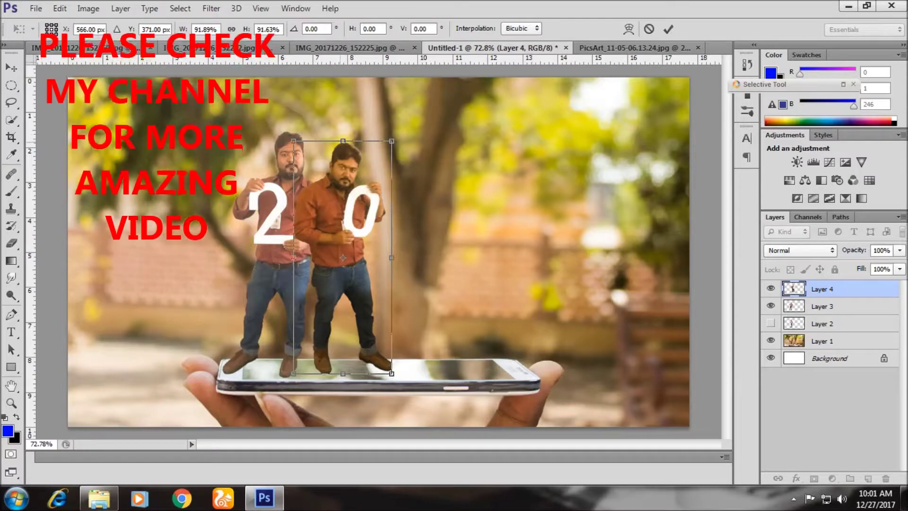
{"action": "left_click_drag", "start_coordinate": [343, 141], "coordinate": [343, 136]}
{"action": "key", "text": "Return"}
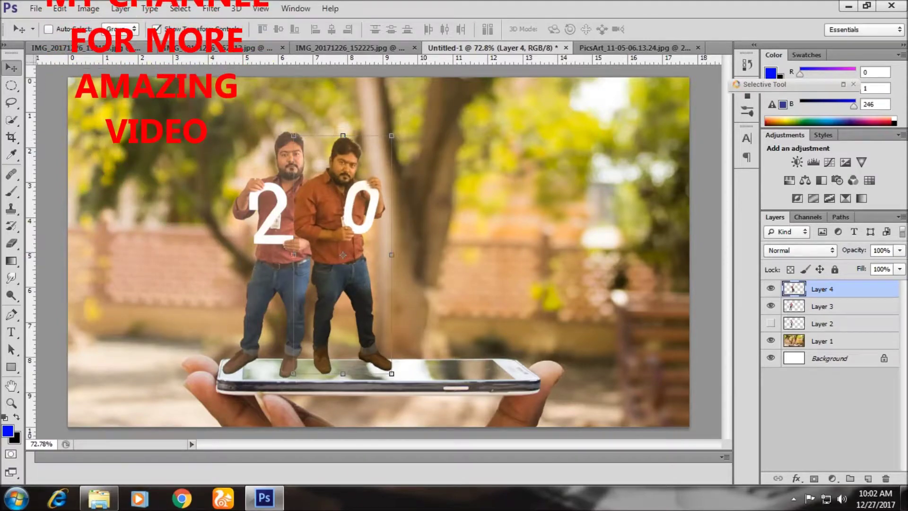
Flip the man holding the 0 horizontally and stretch him slightly taller.
{"action": "left_click", "coordinate": [59, 8]}
{"action": "left_click", "coordinate": [294, 399]}
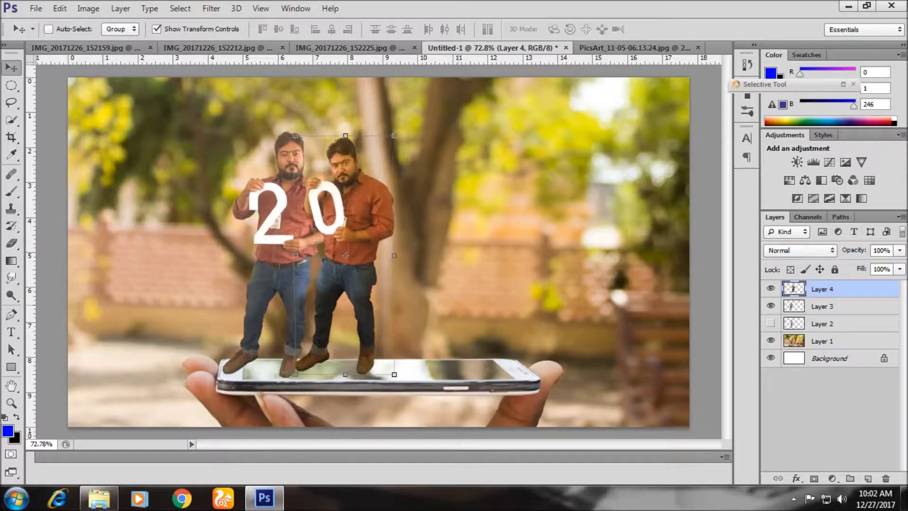
{"action": "left_click_drag", "start_coordinate": [346, 139], "coordinate": [346, 130]}
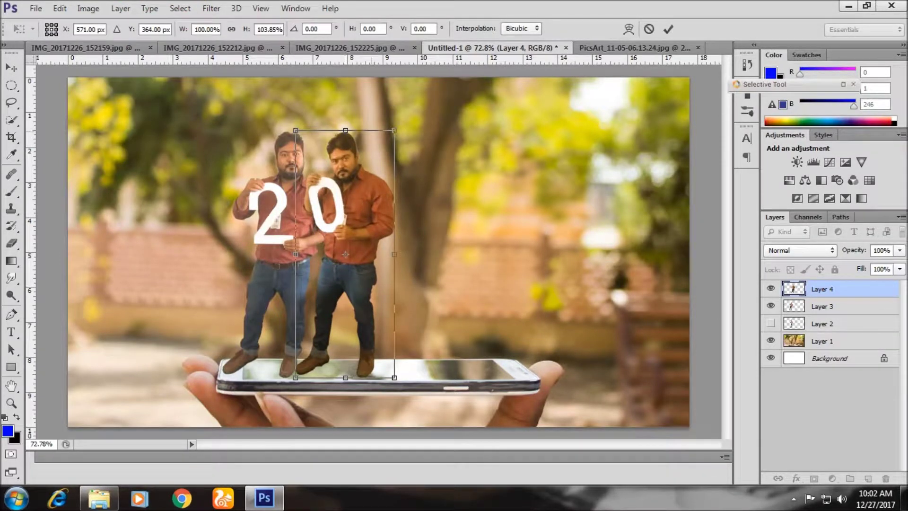
{"action": "key", "text": "Return"}
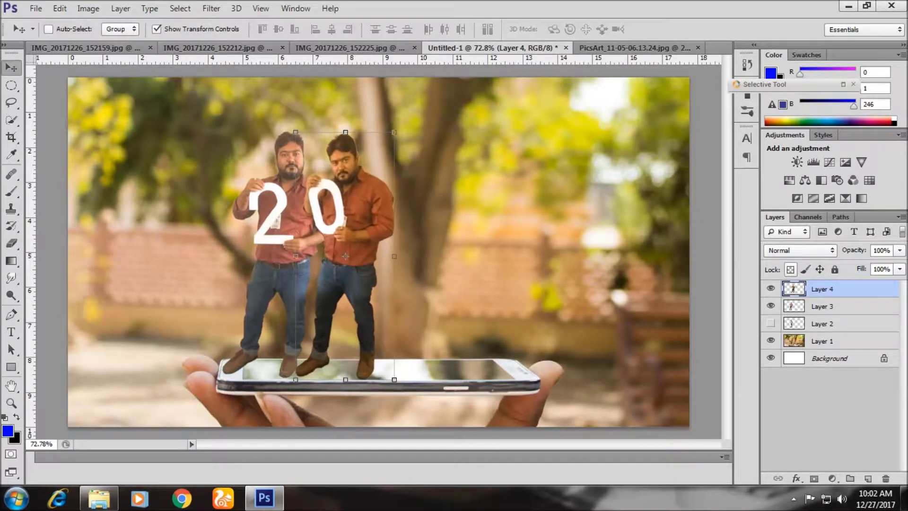
Close the used source images without saving changes.
{"action": "key", "text": "ctrl+Tab"}
{"action": "key", "text": "ctrl+Tab"}
{"action": "key", "text": "ctrl+w"}
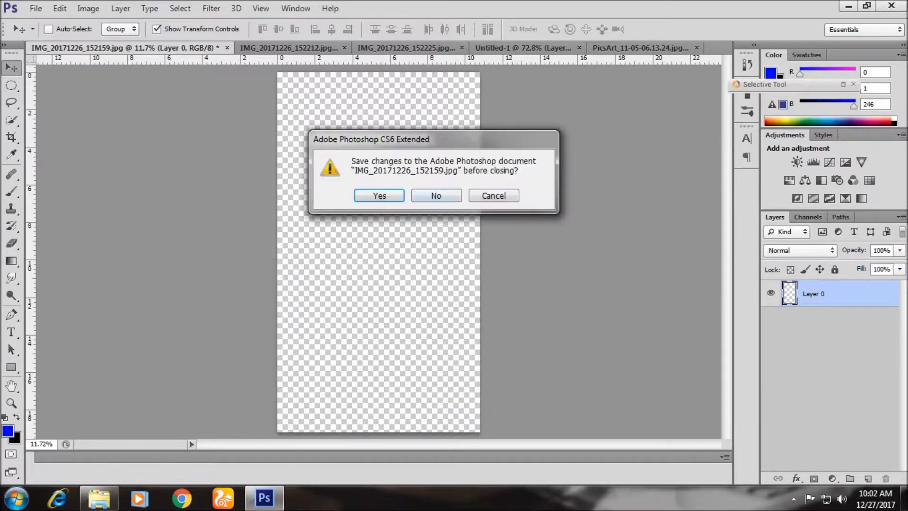
{"action": "key", "text": "n"}
{"action": "key", "text": "ctrl+w"}
Close the man-with-8 source image without saving and open the 1.png cut-out.
{"action": "key", "text": "n"}
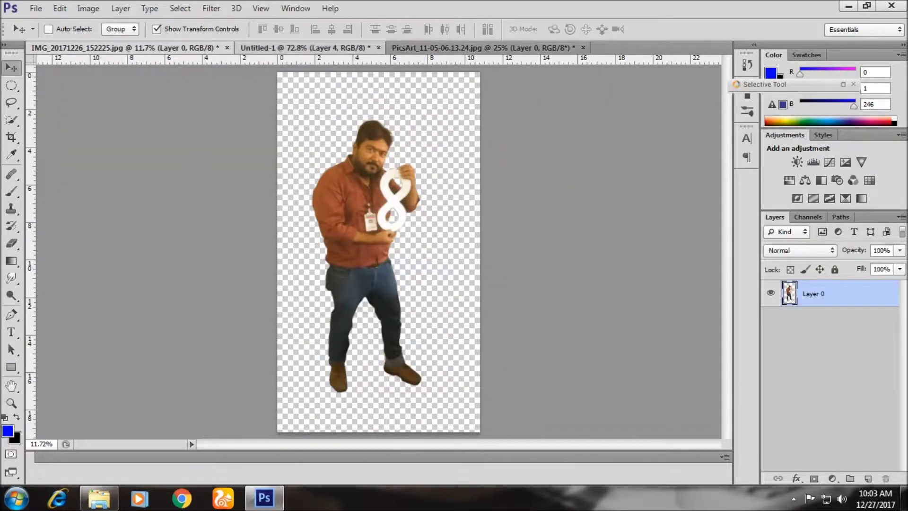
{"action": "key", "text": "ctrl+w"}
{"action": "key", "text": "n"}
{"action": "key", "text": "alt+f"}
{"action": "key", "text": "o"}
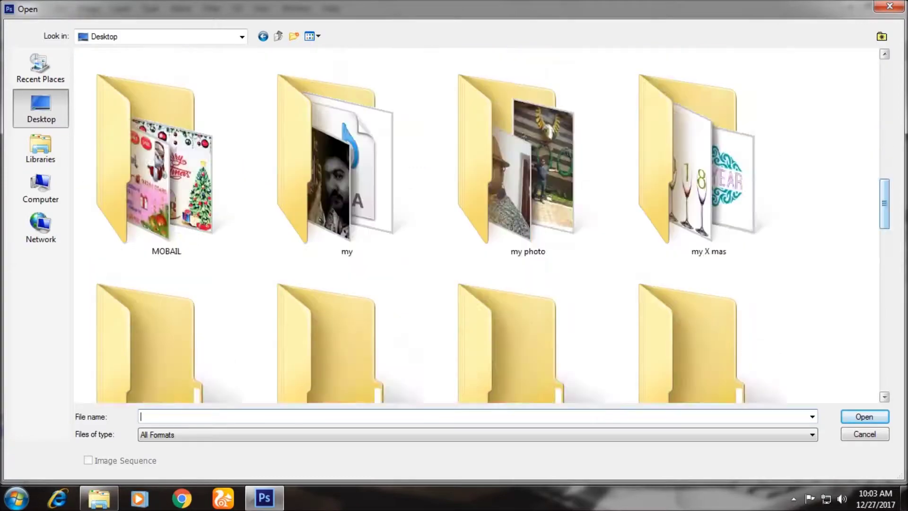
{"action": "scroll", "coordinate": [485, 224], "scroll_direction": "down", "scroll_amount": 10}
{"action": "scroll", "coordinate": [485, 225], "scroll_direction": "down", "scroll_amount": 5}
{"action": "scroll", "coordinate": [485, 224], "scroll_direction": "down", "scroll_amount": 1}
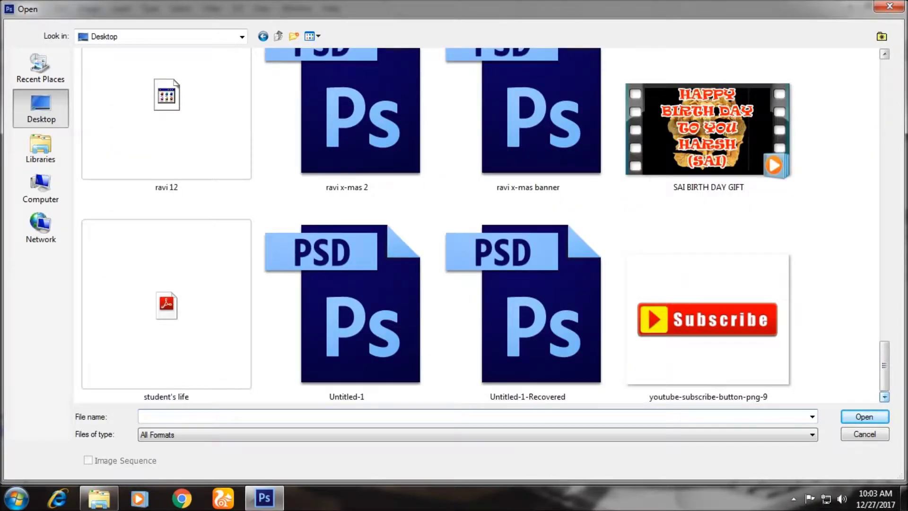
{"action": "scroll", "coordinate": [480, 225], "scroll_direction": "up", "scroll_amount": 2}
{"action": "scroll", "coordinate": [481, 225], "scroll_direction": "up", "scroll_amount": 3}
{"action": "scroll", "coordinate": [480, 224], "scroll_direction": "up", "scroll_amount": 3}
{"action": "scroll", "coordinate": [472, 305], "scroll_direction": "up", "scroll_amount": 2}
{"action": "double_click", "coordinate": [346, 189]}
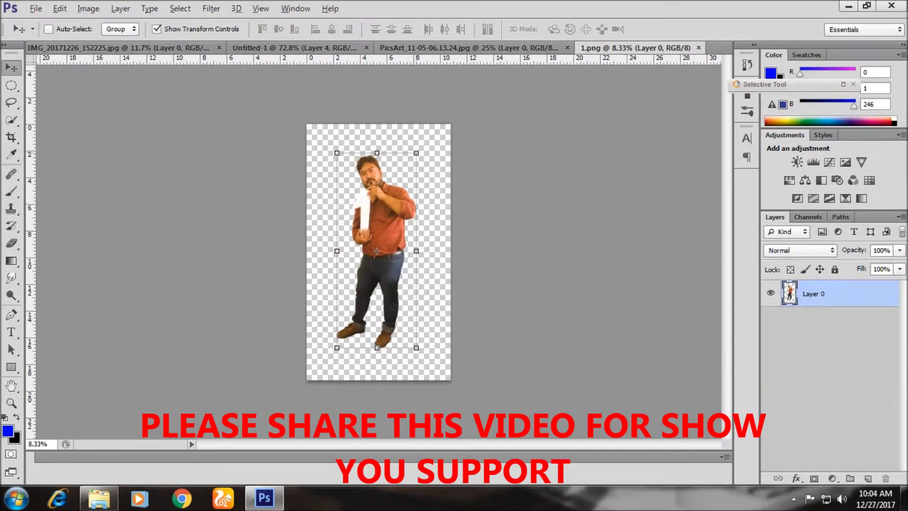
Scale the man holding the 1 to about 34.6% and place him beside the 0.
{"action": "left_click_drag", "start_coordinate": [416, 153], "coordinate": [391, 212]}
{"action": "key", "text": "Return"}
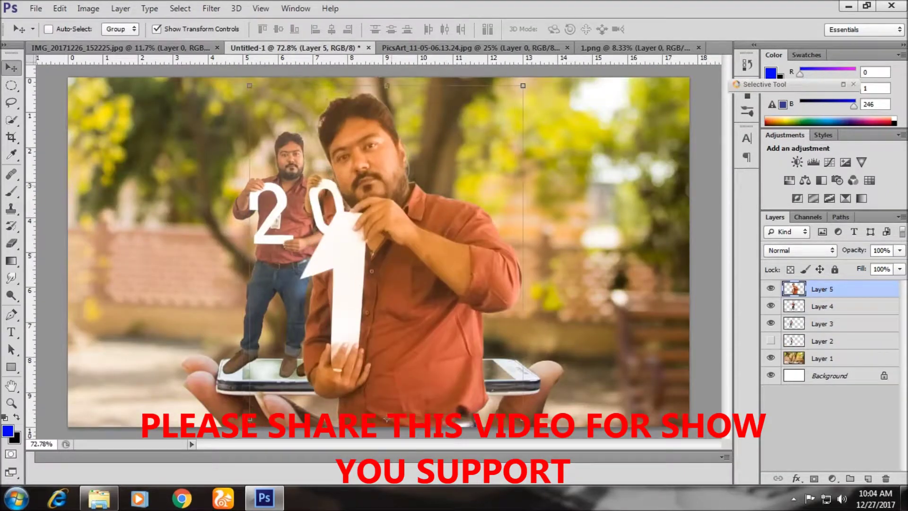
{"action": "left_click_drag", "start_coordinate": [523, 86], "coordinate": [520, 70]}
{"action": "left_click_drag", "start_coordinate": [469, 199], "coordinate": [421, 241]}
{"action": "left_click_drag", "start_coordinate": [426, 177], "coordinate": [428, 226]}
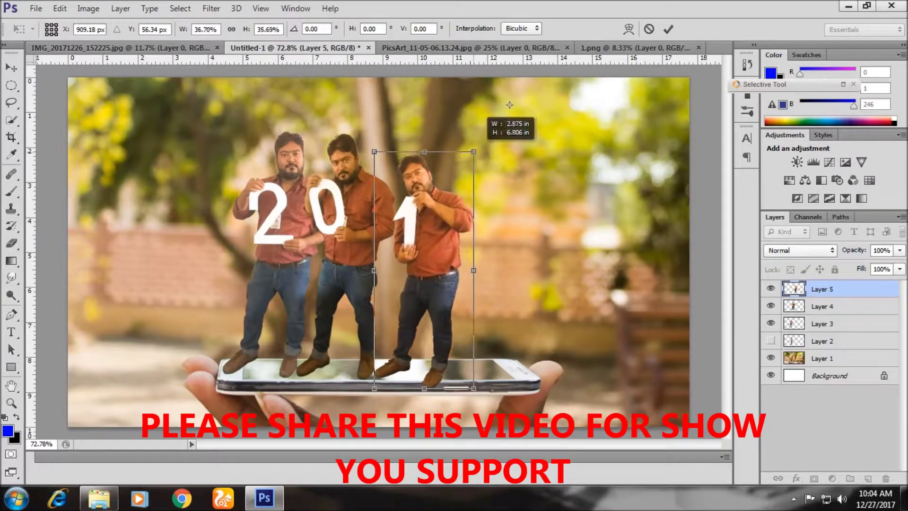
{"action": "left_click_drag", "start_coordinate": [474, 151], "coordinate": [461, 121]}
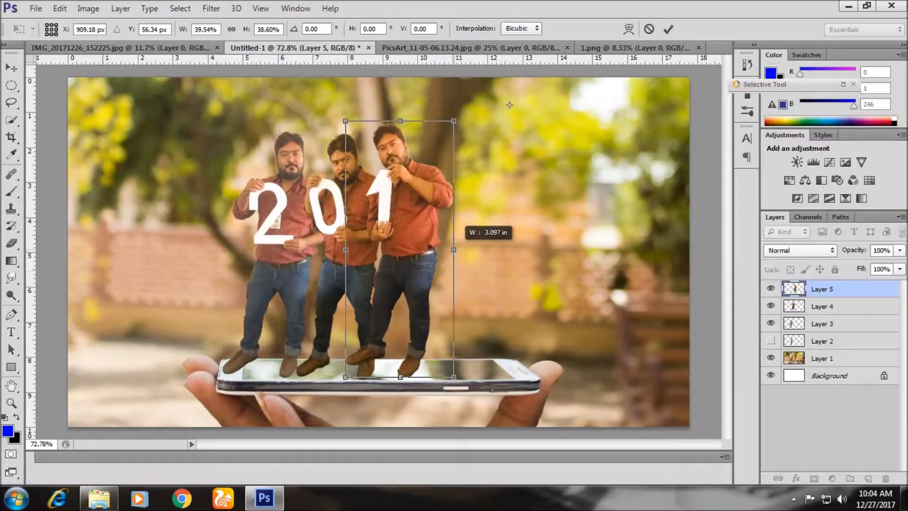
{"action": "left_click_drag", "start_coordinate": [399, 246], "coordinate": [418, 248]}
{"action": "key", "text": "Return"}
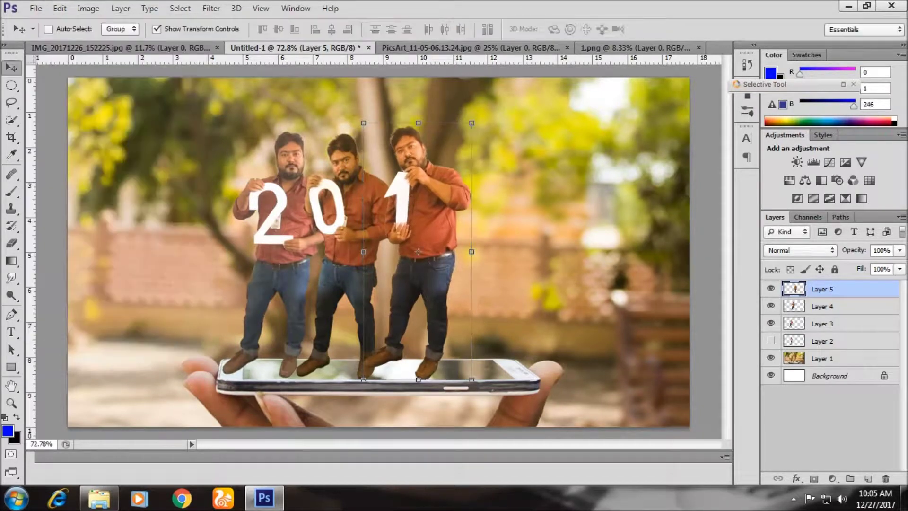
Flip the man holding the 1 horizontally, tilt him slightly and shift him left.
{"action": "left_click", "coordinate": [60, 8]}
{"action": "left_click", "coordinate": [326, 423]}
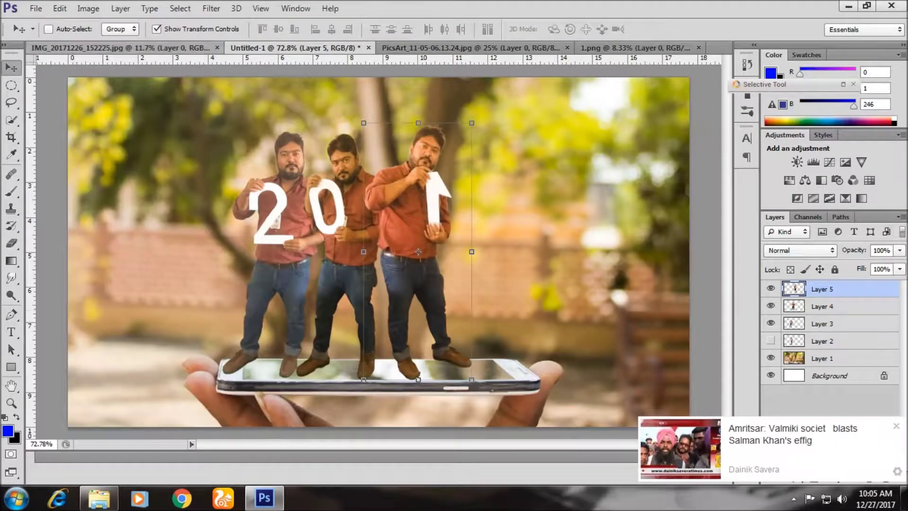
{"action": "mouse_move", "coordinate": [447, 183]}
{"action": "left_mouse_down"}
{"action": "mouse_move", "coordinate": [426, 185]}
{"action": "mouse_move", "coordinate": [425, 171]}
{"action": "mouse_move", "coordinate": [436, 180]}
{"action": "left_mouse_up"}
{"action": "key", "text": "ctrl+t"}
{"action": "left_click_drag", "start_coordinate": [475, 111], "coordinate": [483, 92]}
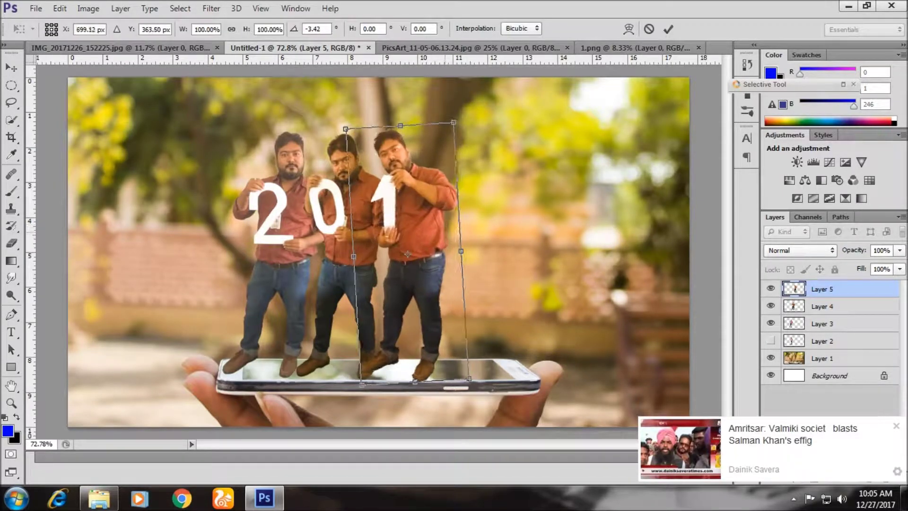
{"action": "left_click", "coordinate": [667, 29]}
{"action": "key", "text": "shift+Left"}
{"action": "key", "text": "shift+Left"}
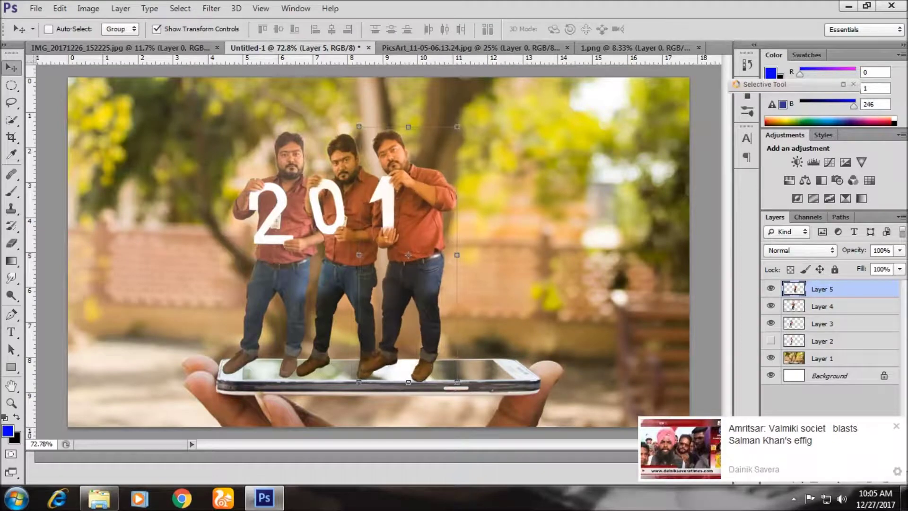
Stretch the man holding the 1 slightly taller, nudge him right, then show the man-with-8 photo.
{"action": "key", "text": "ctrl+t"}
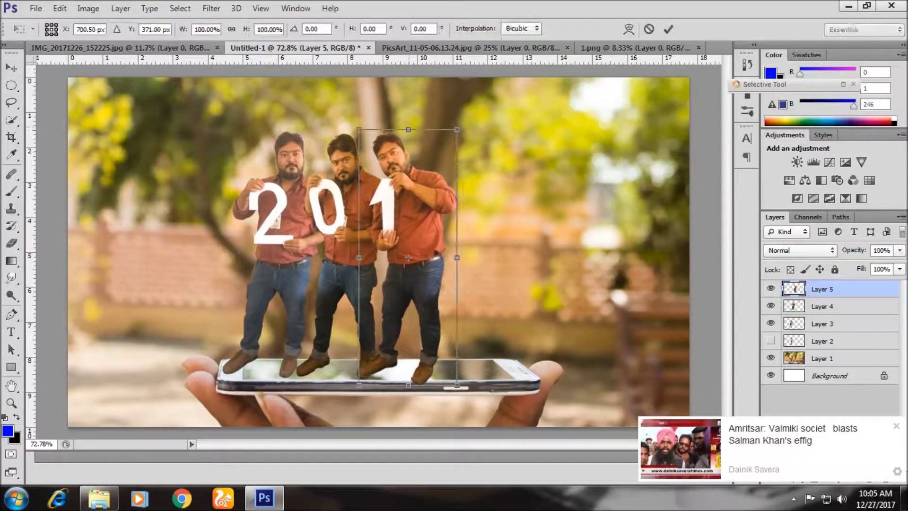
{"action": "left_click_drag", "start_coordinate": [408, 129], "coordinate": [410, 123]}
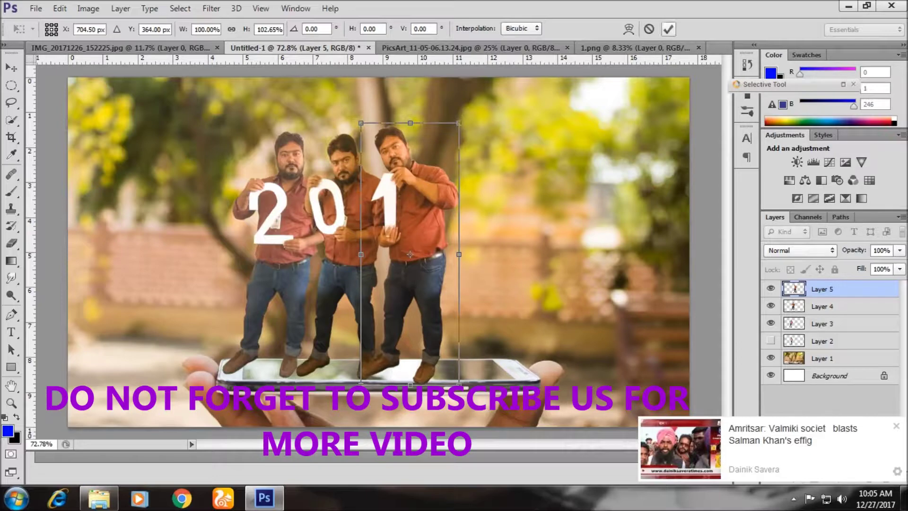
{"action": "key", "text": "Return"}
{"action": "key", "text": "ctrl+t"}
{"action": "key", "text": "shift+Right"}
{"action": "key", "text": "shift+Right"}
{"action": "key", "text": "shift+Right"}
{"action": "key", "text": "Right"}
{"action": "key", "text": "Right"}
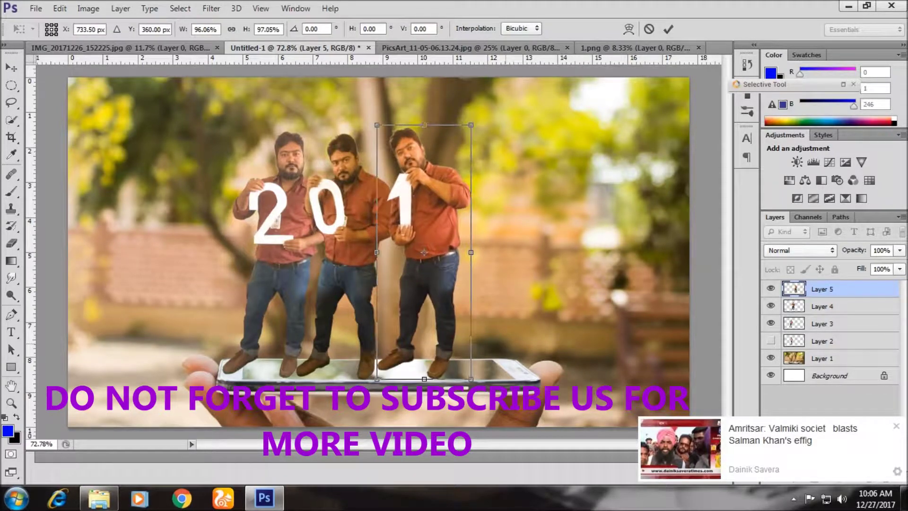
{"action": "key", "text": "Return"}
{"action": "key", "text": "ctrl+shift+Tab"}
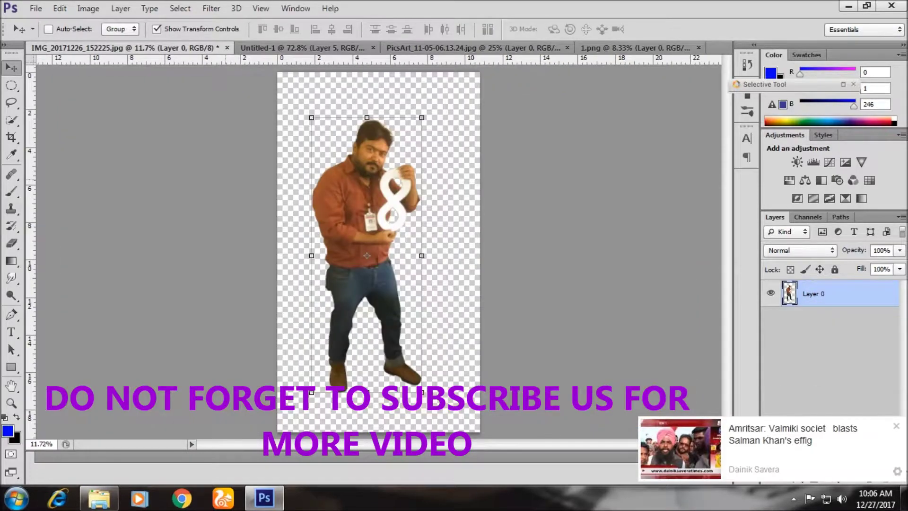
Shrink the man holding 8 and paste him into the composite.
{"action": "key", "text": "ctrl+t"}
{"action": "left_click_drag", "start_coordinate": [422, 118], "coordinate": [408, 137]}
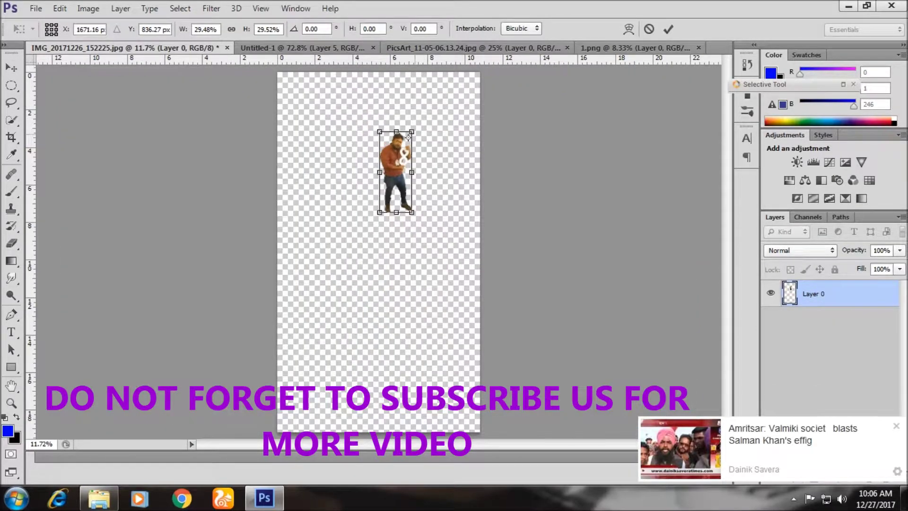
{"action": "key", "text": "Return"}
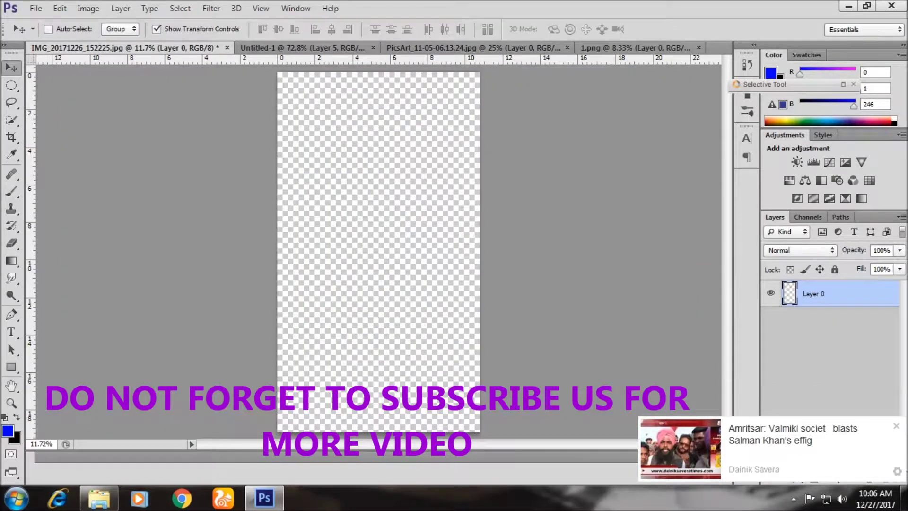
{"action": "key", "text": "ctrl+Tab"}
{"action": "key", "text": "ctrl+v"}
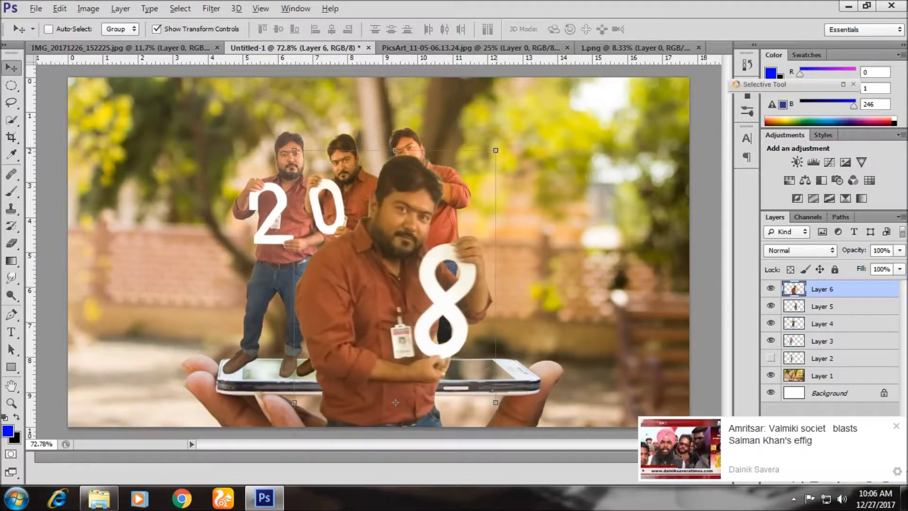
Scale the man holding 8 to about 47% and position him to complete 2018.
{"action": "key", "text": "ctrl+t"}
{"action": "left_click_drag", "start_coordinate": [416, 319], "coordinate": [492, 260]}
{"action": "left_click_drag", "start_coordinate": [544, 142], "coordinate": [539, 125]}
{"action": "mouse_move", "coordinate": [497, 247]}
{"action": "left_mouse_down"}
{"action": "mouse_move", "coordinate": [479, 247]}
{"action": "mouse_move", "coordinate": [494, 260]}
{"action": "left_mouse_up"}
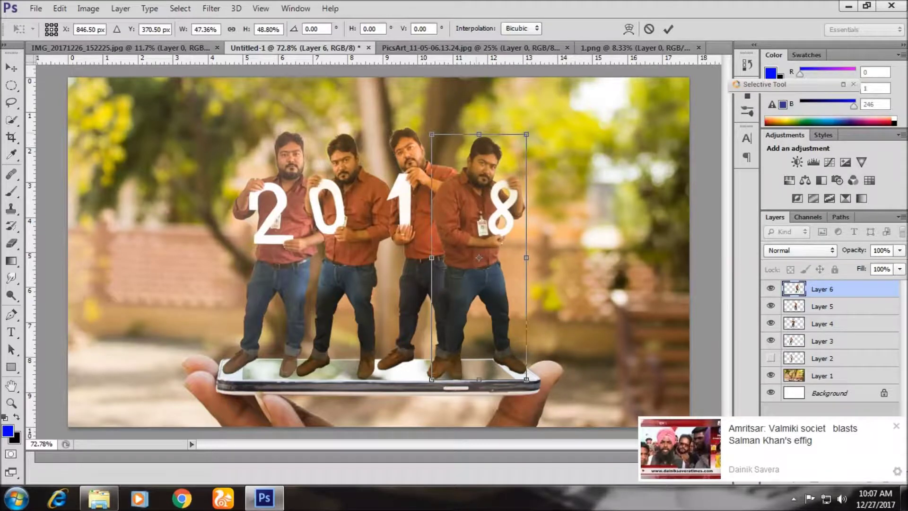
{"action": "key", "text": "Return"}
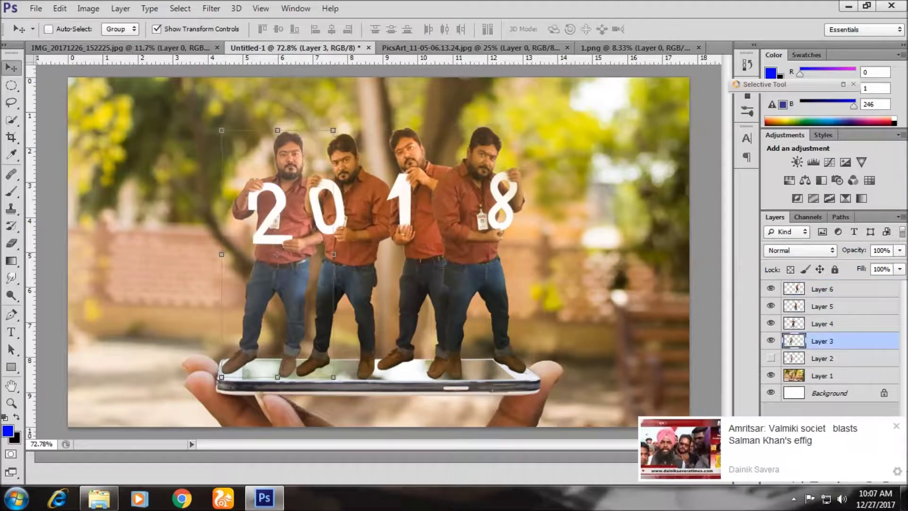
Nudge each figure into even spacing and move the man holding 8 behind the third figure.
{"action": "key", "text": "shift+Left"}
{"action": "key", "text": "alt+bracketright"}
{"action": "key", "text": "shift+Left"}
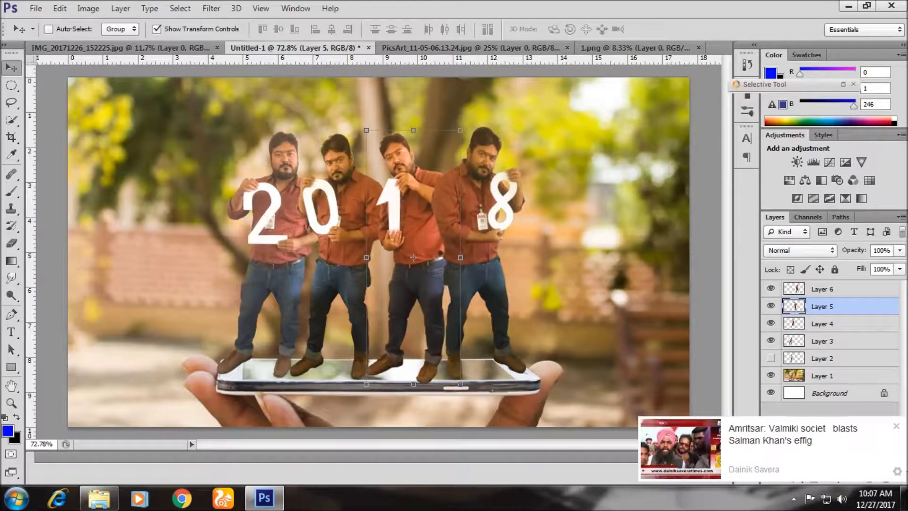
{"action": "key", "text": "Right"}
{"action": "key", "text": "Right"}
{"action": "key", "text": "Right"}
{"action": "key", "text": "Right"}
{"action": "key", "text": "Right"}
{"action": "key", "text": "Up"}
{"action": "key", "text": "Up"}
{"action": "key", "text": "alt+bracketright"}
{"action": "key", "text": "shift+Left"}
{"action": "key", "text": "shift+Left"}
{"action": "key", "text": "alt+bracketleft"}
{"action": "key", "text": "alt+bracketright"}
{"action": "key", "text": "ctrl+bracketleft"}
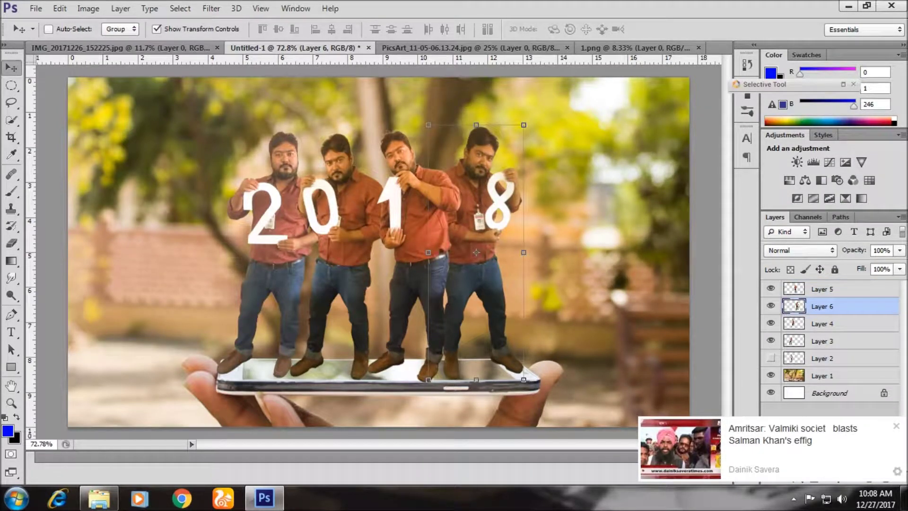
Make the man holding 8 slightly shorter, shift him right and bring him back in front.
{"action": "key", "text": "ctrl+t"}
{"action": "left_click_drag", "start_coordinate": [477, 125], "coordinate": [476, 132]}
{"action": "left_click_drag", "start_coordinate": [480, 284], "coordinate": [469, 284]}
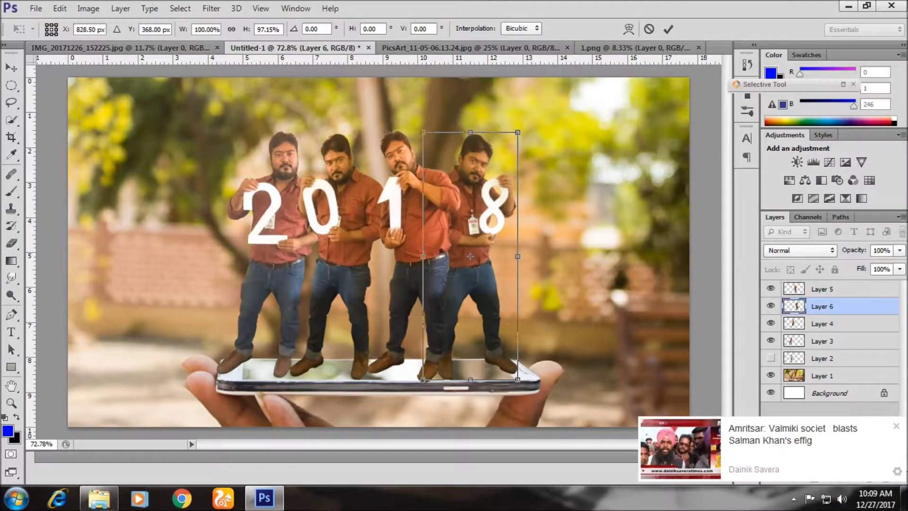
{"action": "key", "text": "Return"}
{"action": "left_click_drag", "start_coordinate": [799, 297], "coordinate": [799, 290]}
{"action": "key", "text": "shift+Right"}
Nudge the first and second men right, then select all four figure layers.
{"action": "key", "text": "shift+Right"}
{"action": "key", "text": "alt+bracketleft"}
{"action": "key", "text": "alt+bracketleft"}
{"action": "key", "text": "shift+Right"}
{"action": "key", "text": "shift+Right"}
{"action": "key", "text": "shift+Right"}
{"action": "key", "text": "shift+Right"}
{"action": "key", "text": "alt+bracketleft"}
{"action": "key", "text": "shift+Right"}
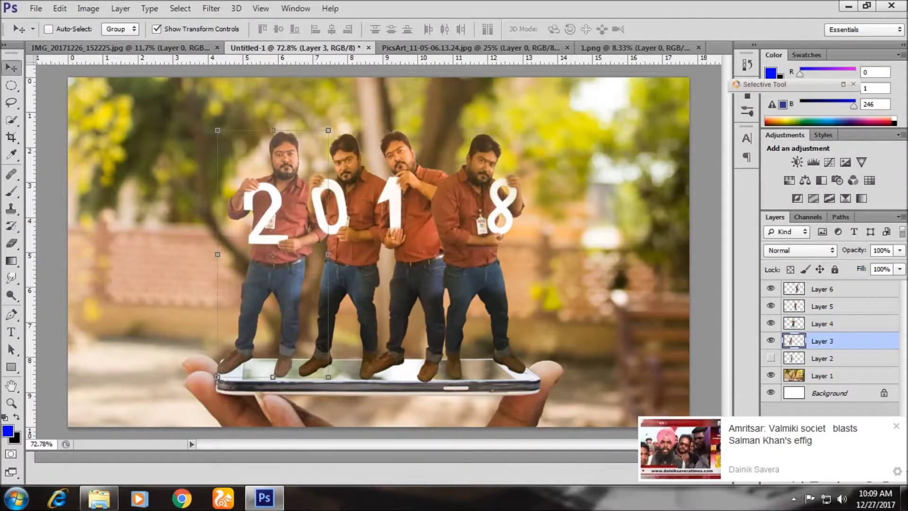
{"action": "key", "text": "alt+bracketright"}
{"action": "key", "text": "alt+bracketright"}
{"action": "key", "text": "shift+Right"}
{"action": "key", "text": "shift+Right"}
{"action": "key", "text": "shift+Right"}
{"action": "key", "text": "alt+bracketright"}
{"action": "key", "text": "alt+bracketleft"}
{"action": "key", "text": "alt+bracketright"}
{"action": "key", "text": "shift+alt+bracketleft"}
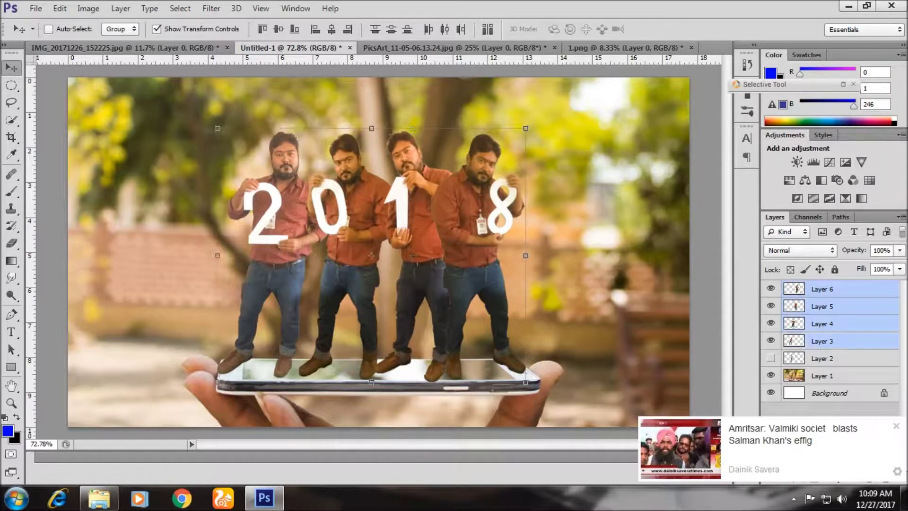
Group the four figure layers into Group 1, duplicate the group, and reselect the original.
{"action": "key", "text": "ctrl+g"}
{"action": "right_click", "coordinate": [846, 289]}
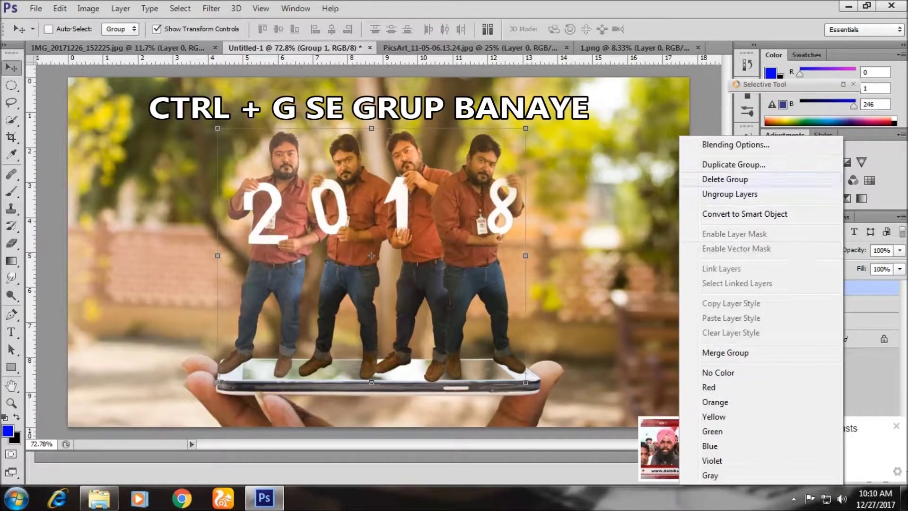
{"action": "left_click", "coordinate": [733, 164]}
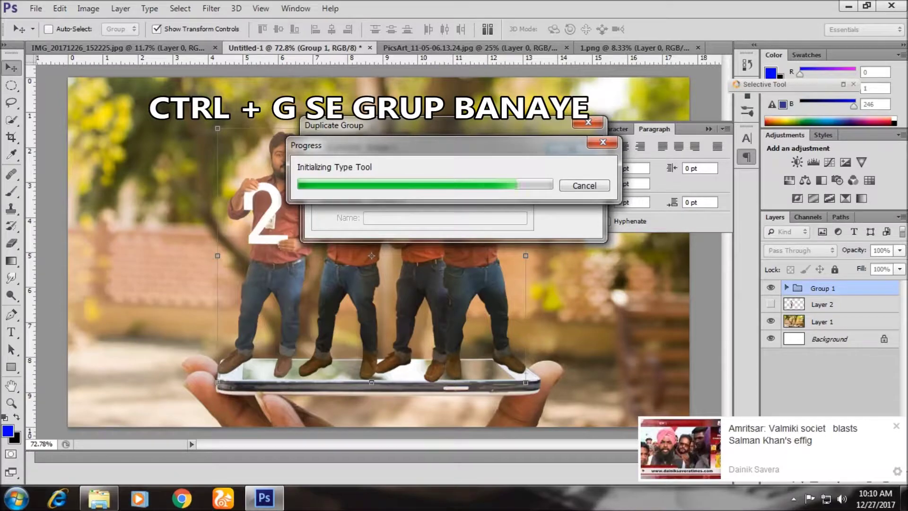
{"action": "key", "text": "Return"}
{"action": "left_click", "coordinate": [823, 303]}
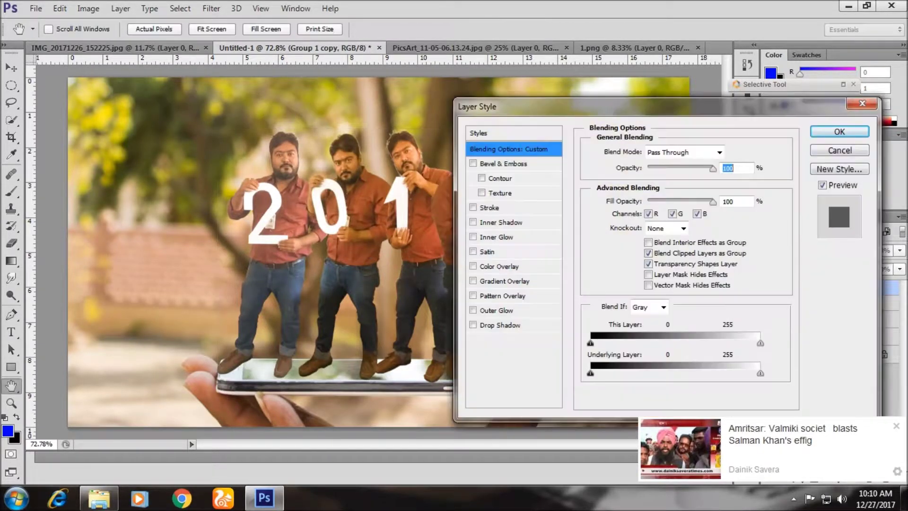
{"action": "key", "text": "ctrl+j"}
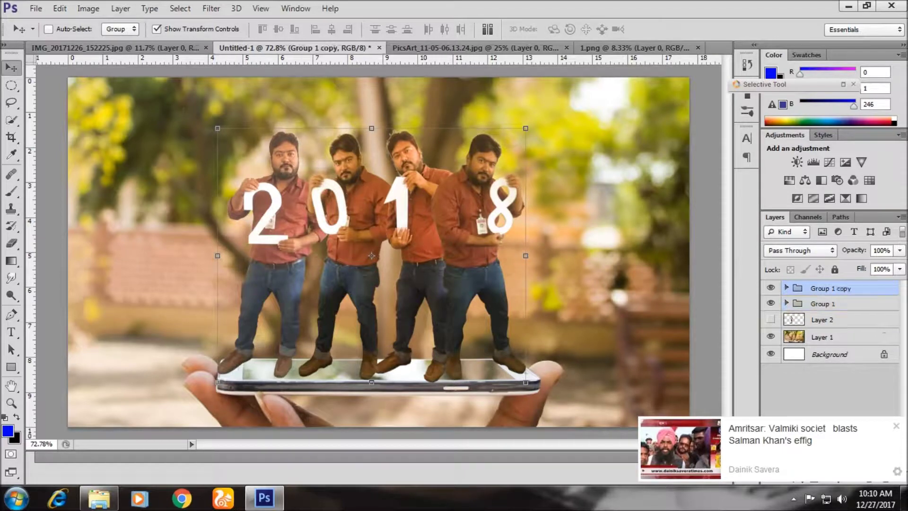
{"action": "left_click", "coordinate": [823, 304]}
Browse the Image menu and Group 1's layer style and effects options without applying anything.
{"action": "left_click", "coordinate": [88, 8]}
{"action": "left_click", "coordinate": [88, 8]}
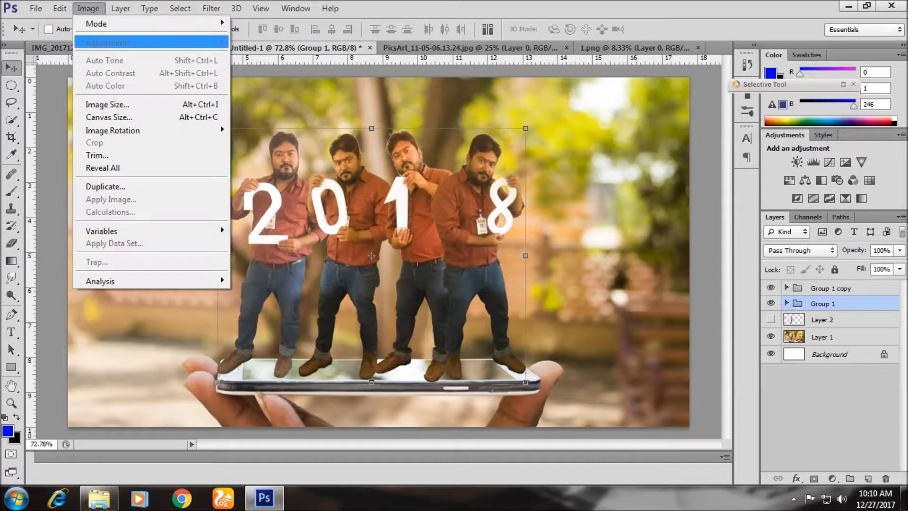
{"action": "key", "text": "Escape"}
{"action": "double_click", "coordinate": [870, 304]}
{"action": "key", "text": "Escape"}
{"action": "left_click", "coordinate": [796, 479]}
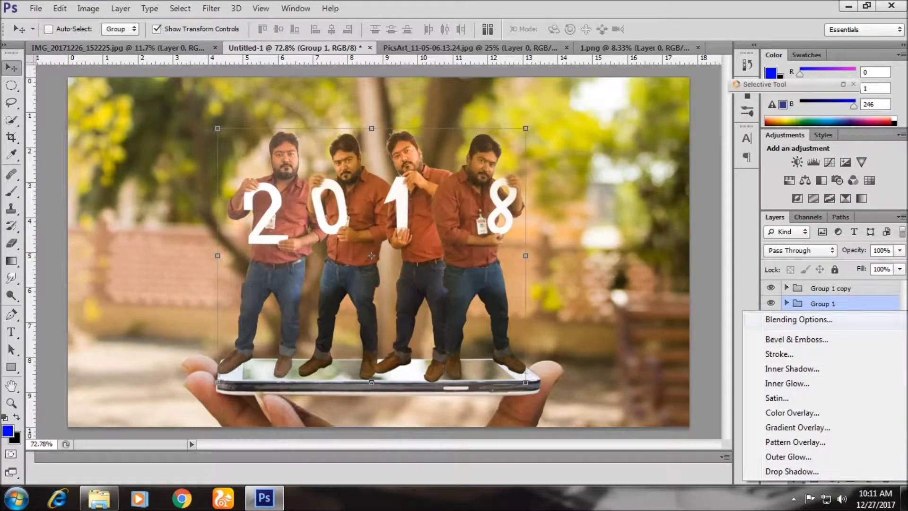
{"action": "key", "text": "Escape"}
{"action": "left_click", "coordinate": [59, 8]}
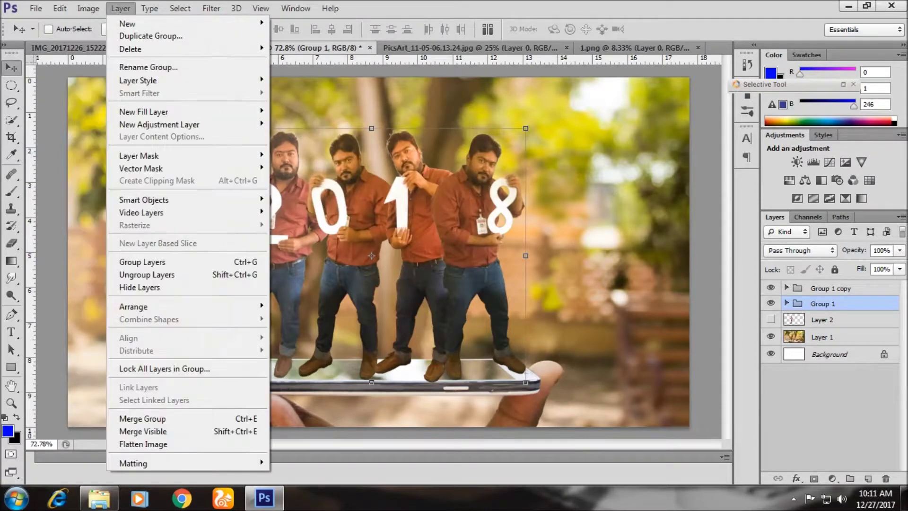
{"action": "left_click", "coordinate": [88, 8]}
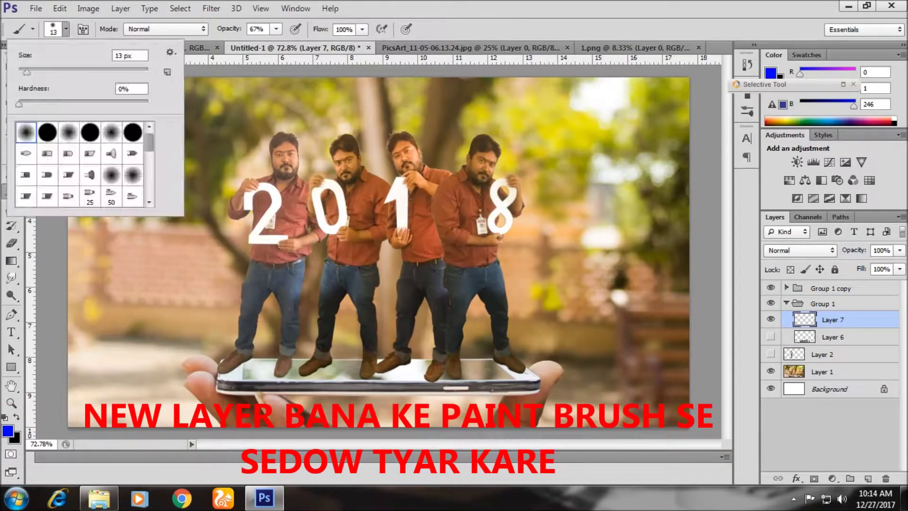
Paint a black shadow under the men's feet and set its layer opacity to 76%.
{"action": "left_click_drag", "start_coordinate": [239, 366], "coordinate": [255, 362]}
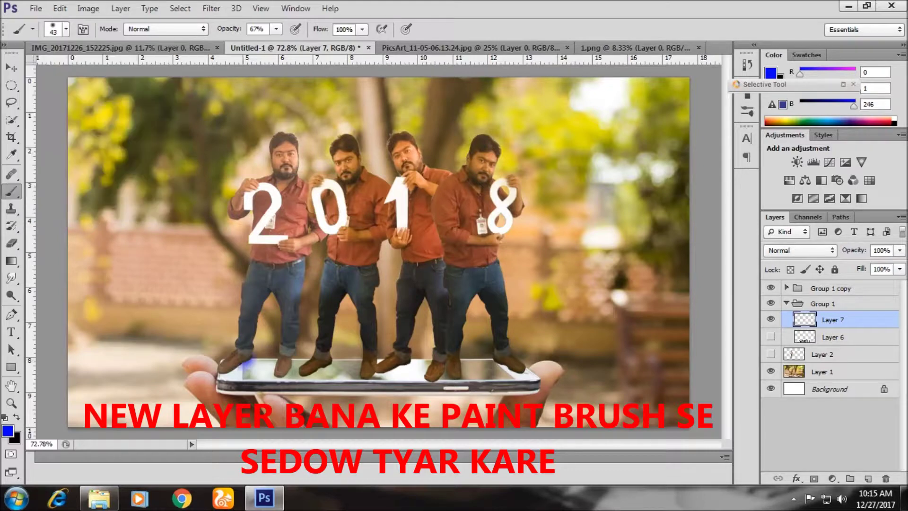
{"action": "key", "text": "x"}
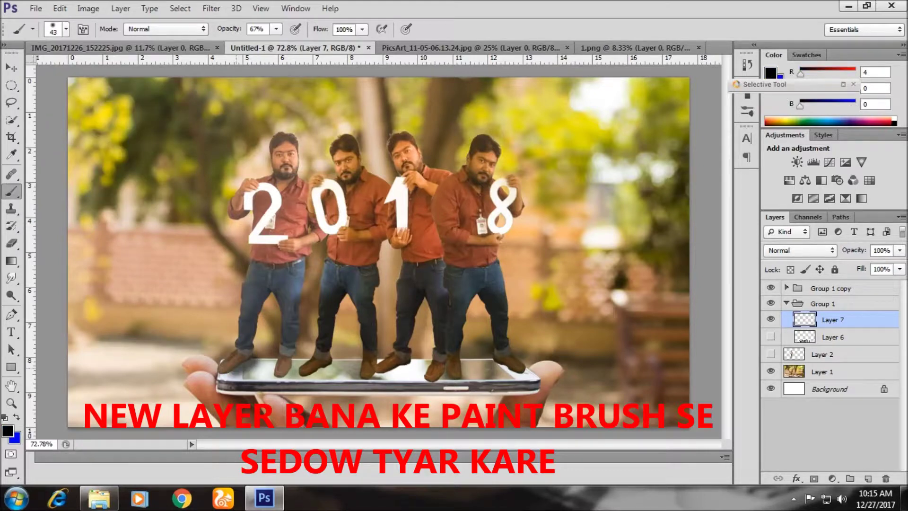
{"action": "left_click_drag", "start_coordinate": [353, 374], "coordinate": [506, 369]}
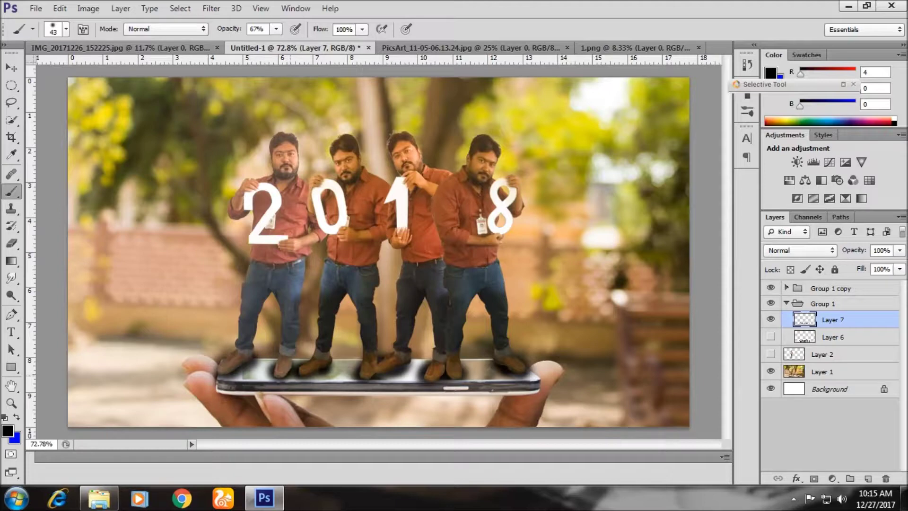
{"action": "key", "text": "v"}
{"action": "left_click", "coordinate": [899, 250]}
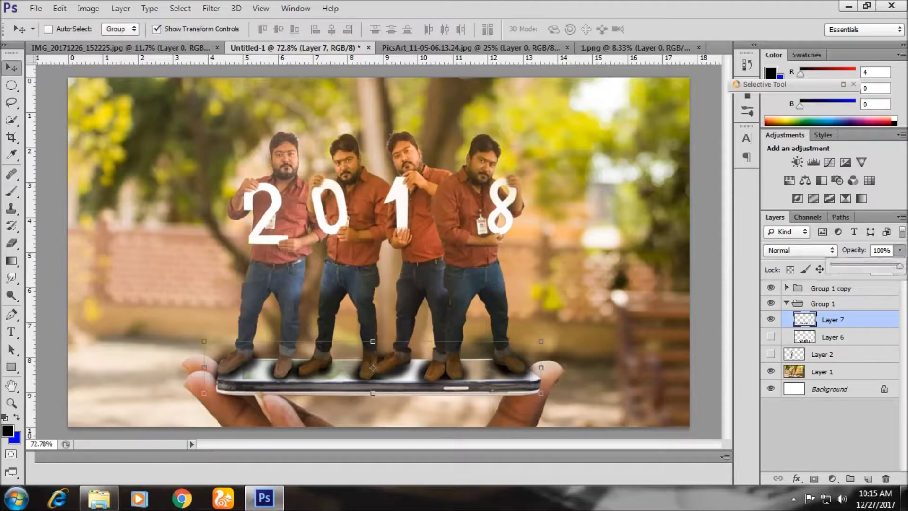
{"action": "left_click_drag", "start_coordinate": [899, 266], "coordinate": [884, 265]}
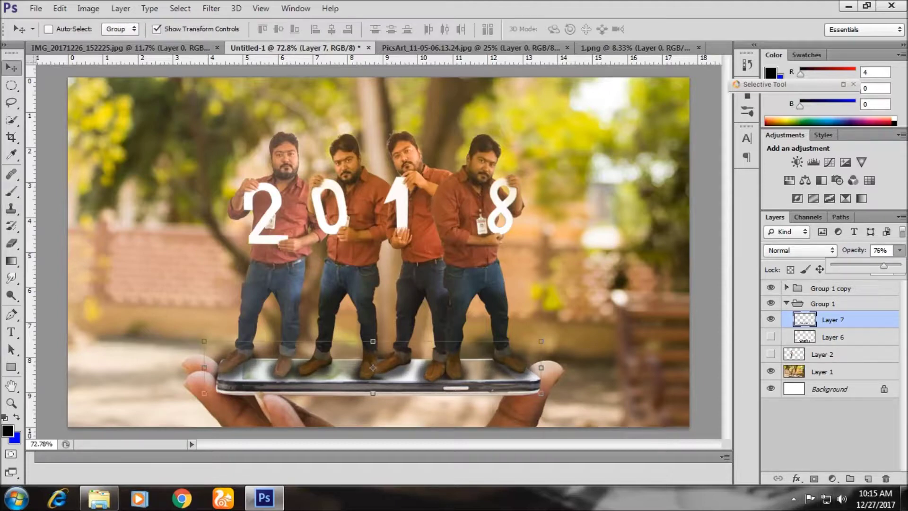
Soften the shadow with Gaussian Blur and start a Tilt-Shift blur on the Layer 1 background photo.
{"action": "left_click", "coordinate": [211, 8]}
{"action": "left_click", "coordinate": [364, 151]}
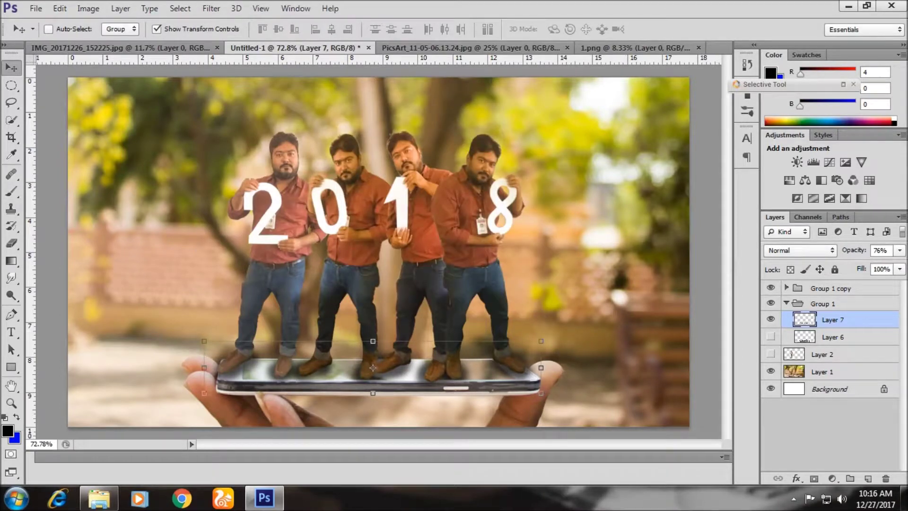
{"action": "key", "text": "alt+bracketright"}
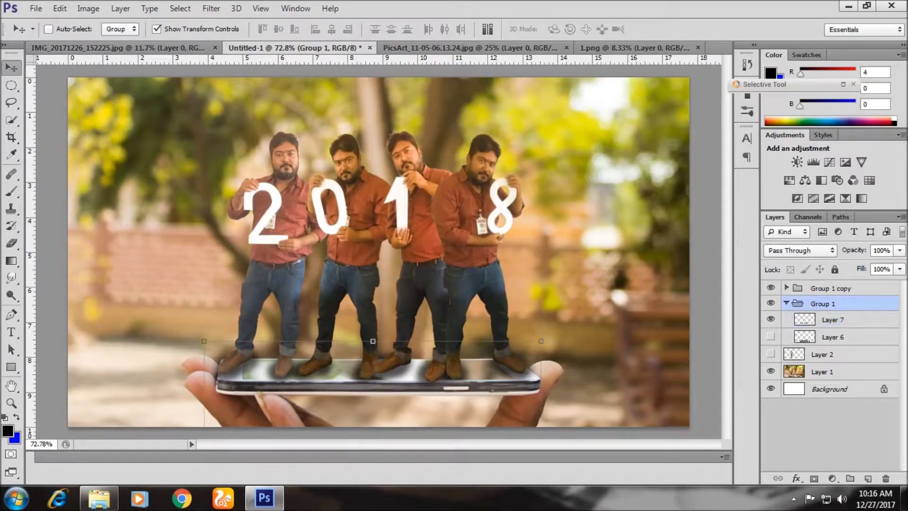
{"action": "key", "text": "alt+bracketleft"}
{"action": "key", "text": "alt+bracketleft"}
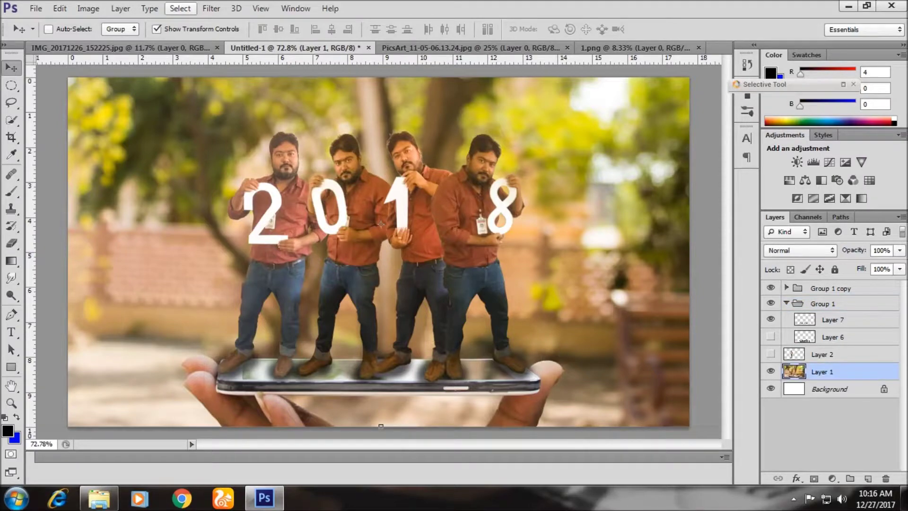
{"action": "left_click", "coordinate": [212, 8]}
{"action": "left_click", "coordinate": [359, 170]}
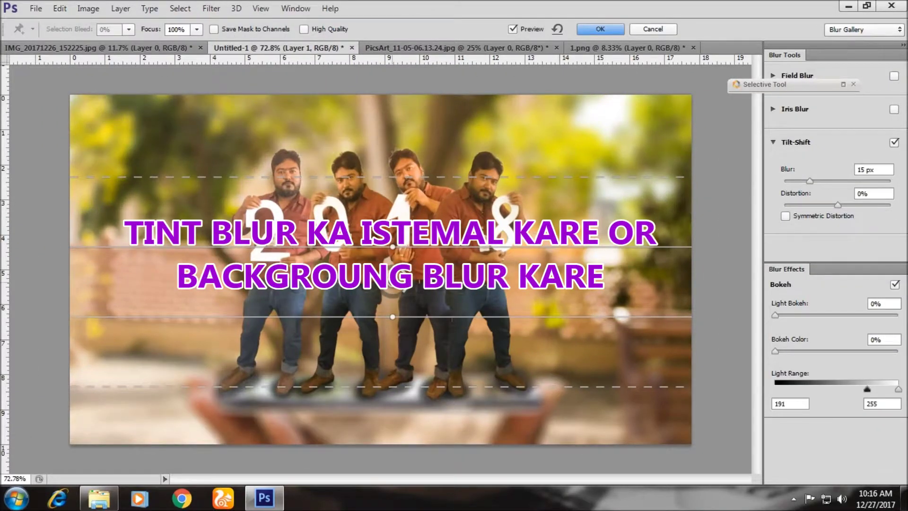
Center the Tilt-Shift focus on the phone, set Blur 35 px and Distortion 57%, and apply it.
{"action": "left_click_drag", "start_coordinate": [393, 281], "coordinate": [385, 410]}
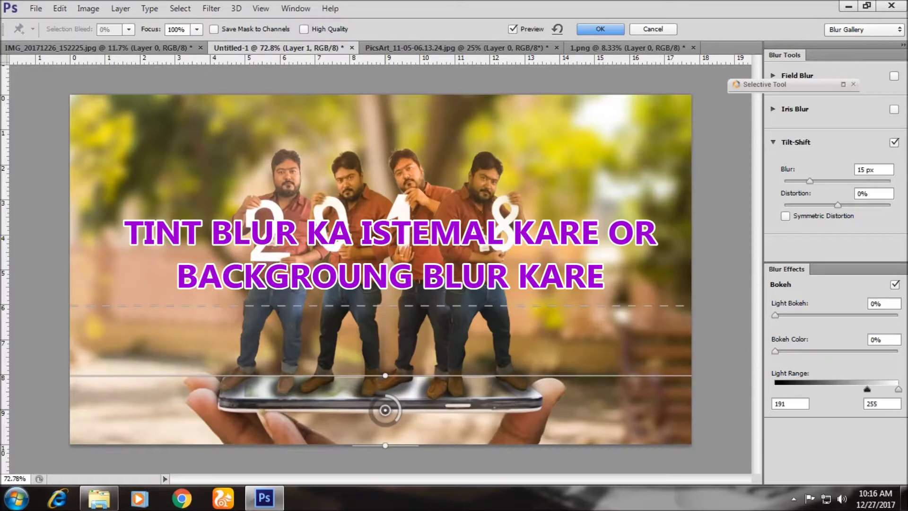
{"action": "type", "text": "64"}
{"action": "key", "text": "Tab"}
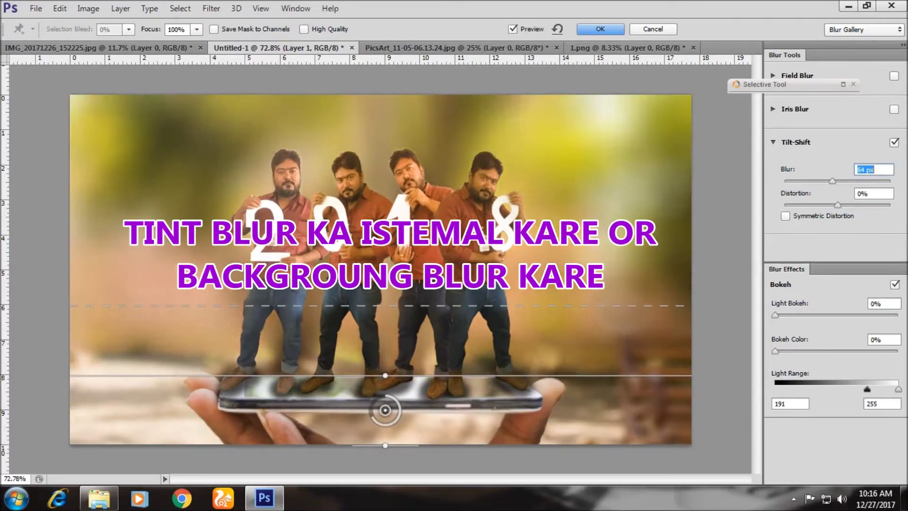
{"action": "type", "text": "-43"}
{"action": "key", "text": "Return"}
{"action": "type", "text": "65"}
{"action": "key", "text": "Return"}
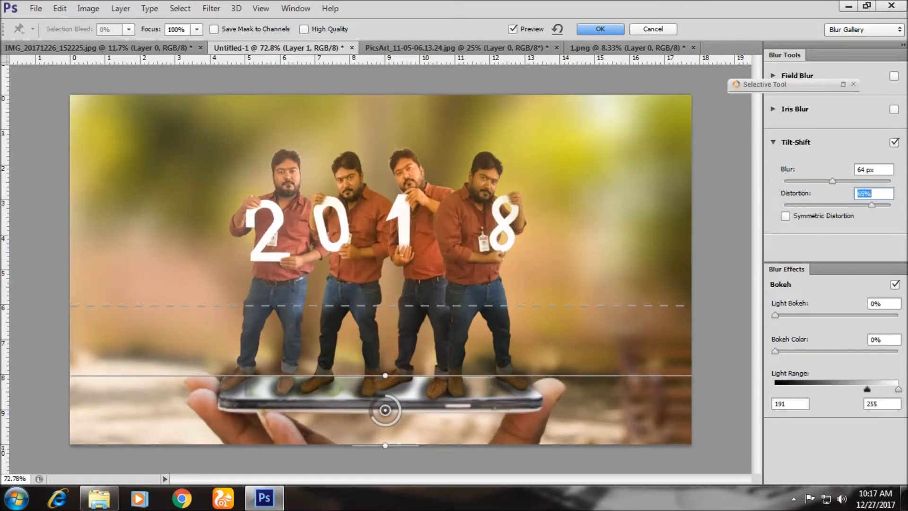
{"action": "type", "text": "35"}
{"action": "type", "text": "57"}
{"action": "key", "text": "Return"}
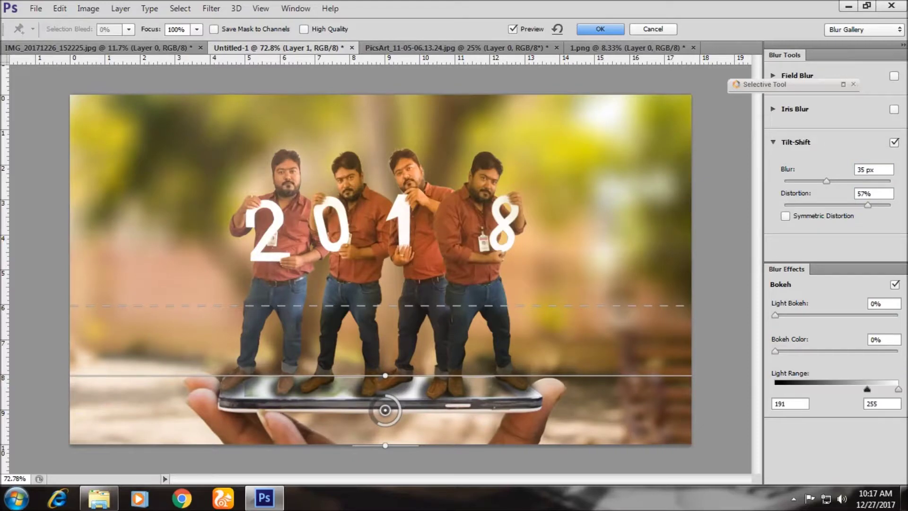
{"action": "key", "text": "Return"}
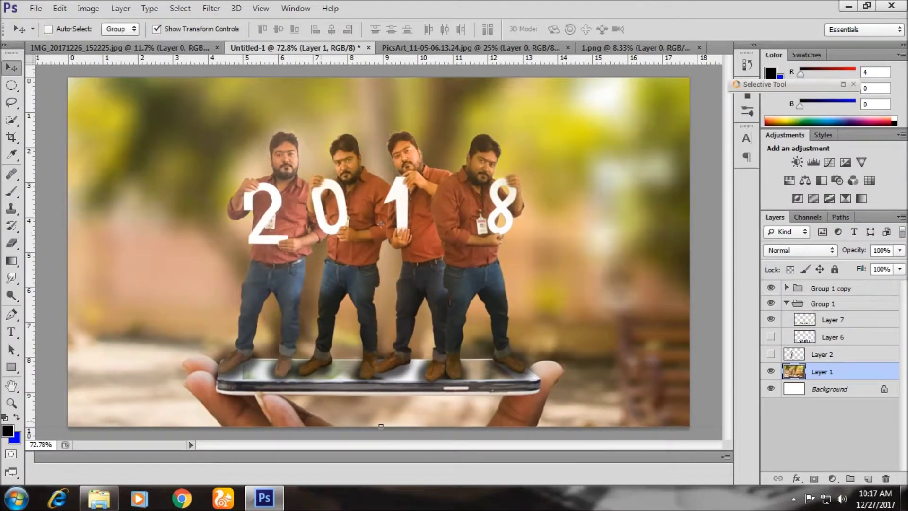
{"action": "left_click", "coordinate": [833, 320]}
Lower Layer 7's opacity, then transform Group 1 copy and the shadow narrower and taller.
{"action": "left_click", "coordinate": [900, 250]}
{"action": "left_click_drag", "start_coordinate": [901, 265], "coordinate": [882, 265]}
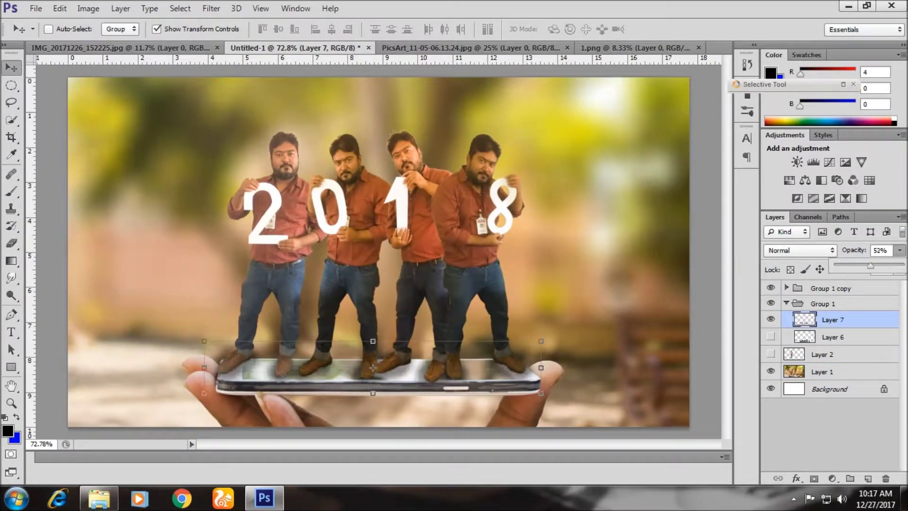
{"action": "left_click", "coordinate": [373, 368], "text": "ctrl"}
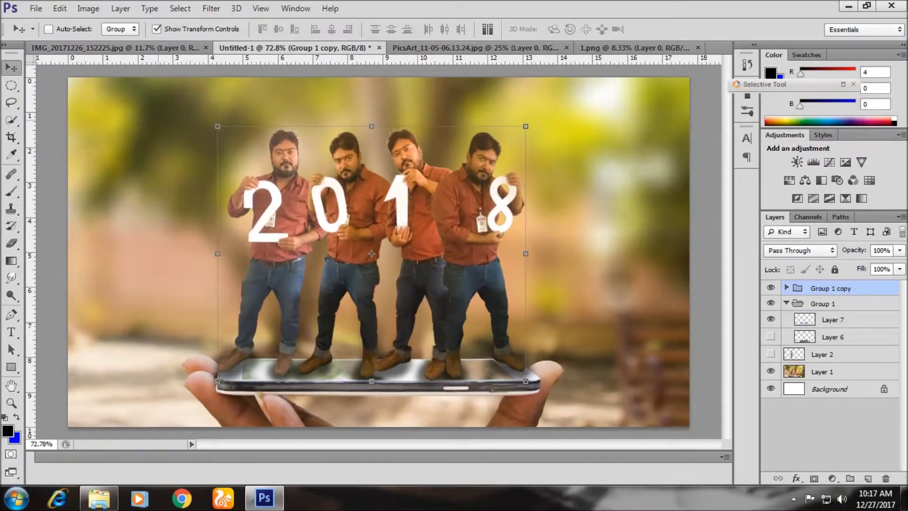
{"action": "left_click", "coordinate": [373, 261], "text": "ctrl+shift"}
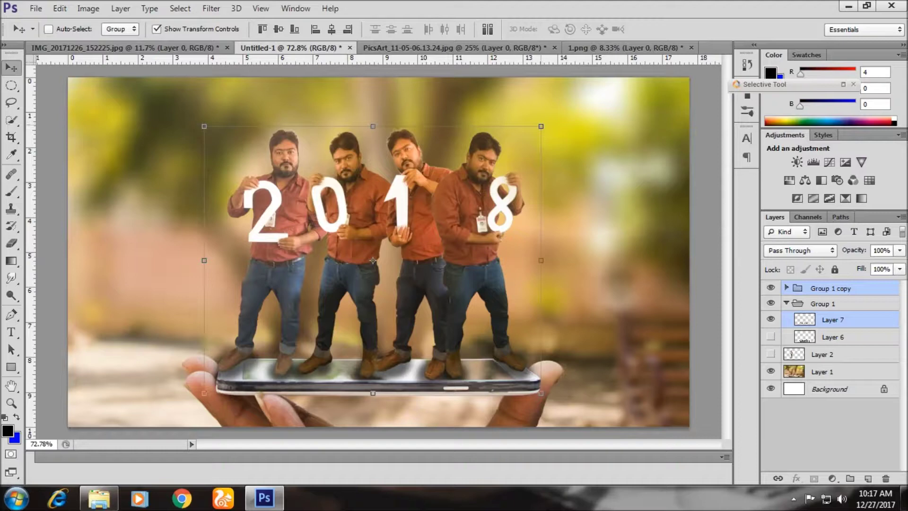
{"action": "left_click_drag", "start_coordinate": [541, 126], "coordinate": [530, 143]}
{"action": "left_click_drag", "start_coordinate": [374, 269], "coordinate": [374, 268]}
{"action": "left_click_drag", "start_coordinate": [374, 142], "coordinate": [374, 127]}
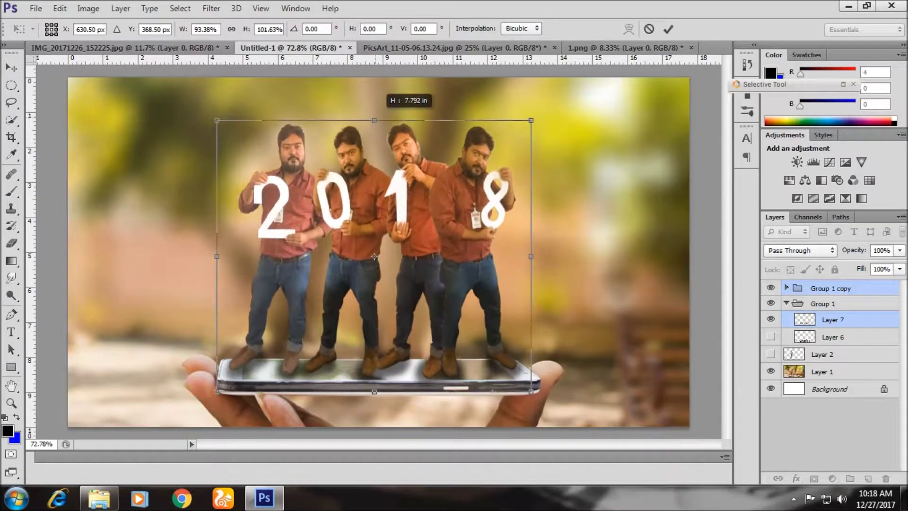
{"action": "left_click_drag", "start_coordinate": [374, 259], "coordinate": [372, 259]}
{"action": "key", "text": "Return"}
{"action": "left_click", "coordinate": [36, 8]}
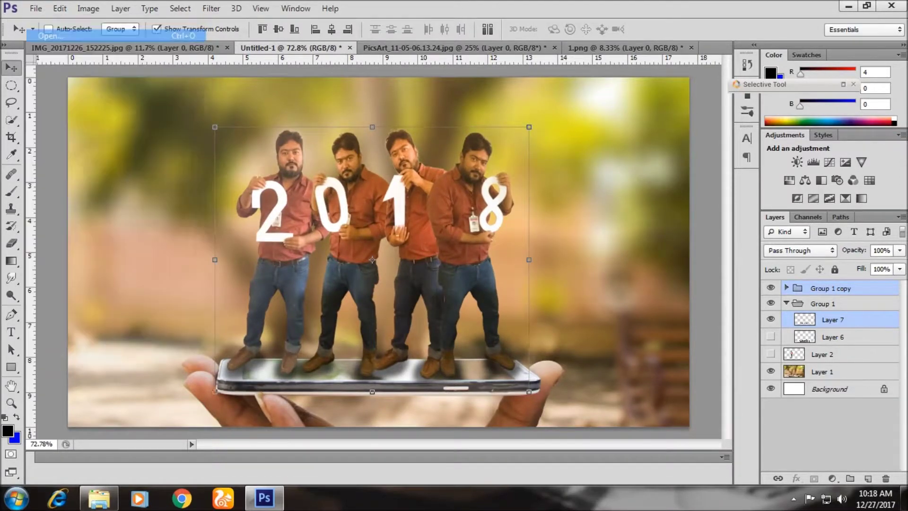
Browse to the christms png folder in the Open dialog.
{"action": "left_click", "coordinate": [43, 36]}
{"action": "scroll", "coordinate": [473, 227], "scroll_direction": "down", "scroll_amount": 3}
{"action": "scroll", "coordinate": [473, 227], "scroll_direction": "down", "scroll_amount": 3}
{"action": "double_click", "coordinate": [331, 194]}
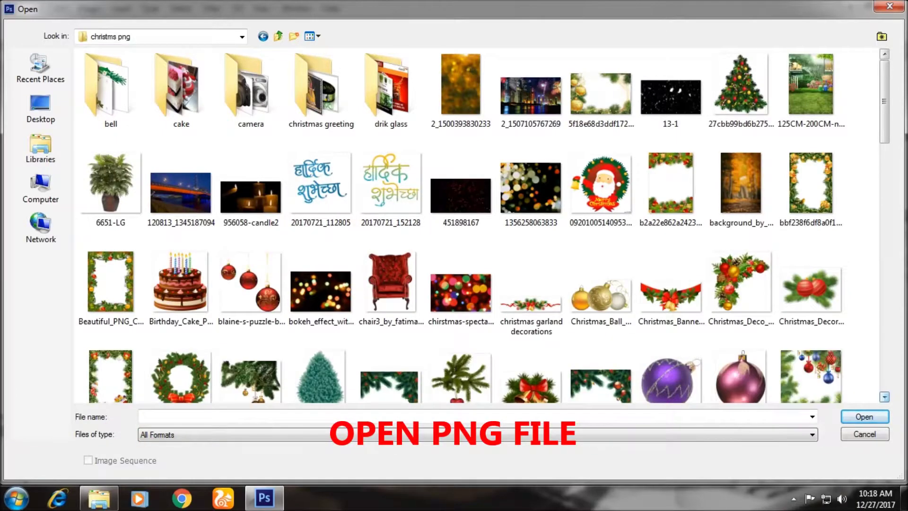
Find and open the christmas-decoration bow-and-bells PNG among the folder's thumbnails.
{"action": "scroll", "coordinate": [473, 225], "scroll_direction": "down", "scroll_amount": 3}
{"action": "scroll", "coordinate": [473, 225], "scroll_direction": "down", "scroll_amount": 4}
{"action": "scroll", "coordinate": [473, 225], "scroll_direction": "down", "scroll_amount": 1}
{"action": "scroll", "coordinate": [473, 225], "scroll_direction": "down", "scroll_amount": 3}
{"action": "scroll", "coordinate": [473, 225], "scroll_direction": "down", "scroll_amount": 3}
{"action": "scroll", "coordinate": [472, 224], "scroll_direction": "down", "scroll_amount": 3}
{"action": "scroll", "coordinate": [473, 224], "scroll_direction": "down", "scroll_amount": 3}
{"action": "scroll", "coordinate": [473, 225], "scroll_direction": "down", "scroll_amount": 1}
{"action": "scroll", "coordinate": [473, 224], "scroll_direction": "up", "scroll_amount": 7}
{"action": "scroll", "coordinate": [473, 224], "scroll_direction": "up", "scroll_amount": 3}
{"action": "scroll", "coordinate": [670, 190], "scroll_direction": "up", "scroll_amount": 3}
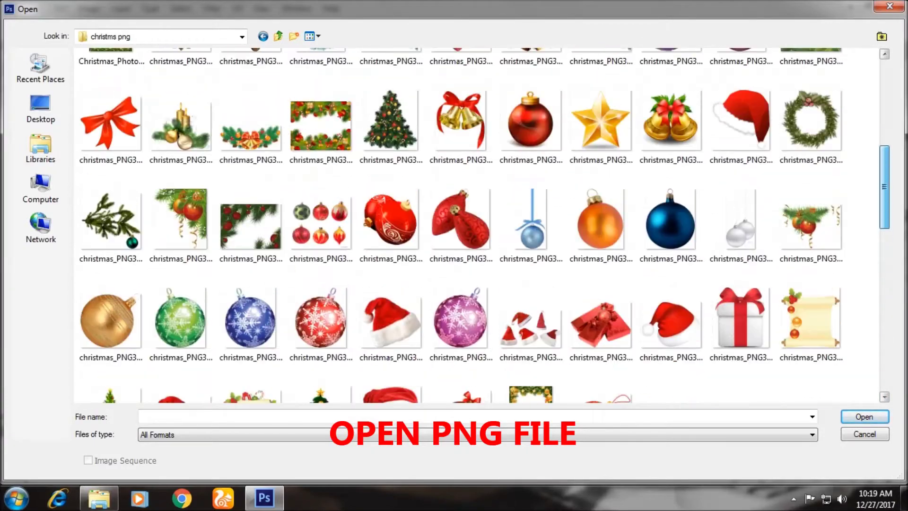
{"action": "scroll", "coordinate": [670, 189], "scroll_direction": "up", "scroll_amount": 4}
{"action": "scroll", "coordinate": [670, 189], "scroll_direction": "up", "scroll_amount": 3}
{"action": "scroll", "coordinate": [670, 189], "scroll_direction": "up", "scroll_amount": 1}
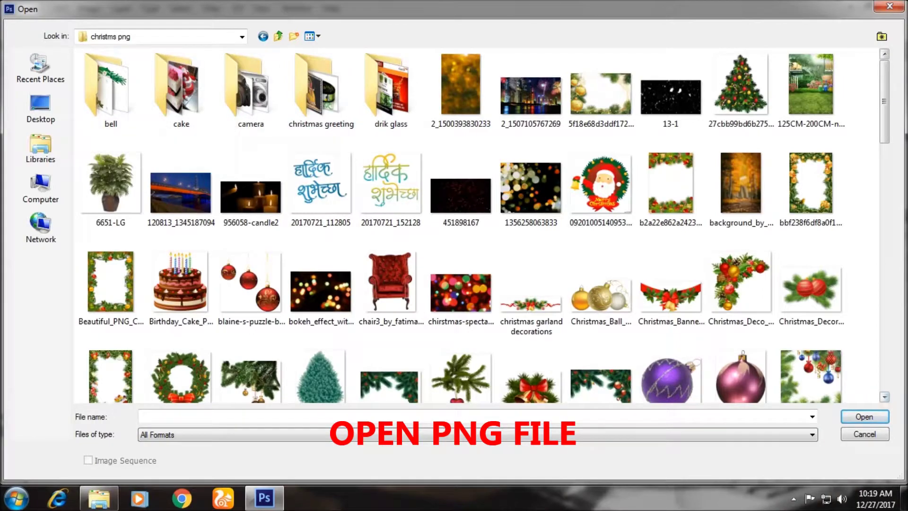
{"action": "scroll", "coordinate": [251, 189], "scroll_direction": "down", "scroll_amount": 1}
{"action": "scroll", "coordinate": [484, 226], "scroll_direction": "down", "scroll_amount": 1}
{"action": "scroll", "coordinate": [484, 225], "scroll_direction": "down", "scroll_amount": 2}
{"action": "scroll", "coordinate": [484, 225], "scroll_direction": "down", "scroll_amount": 4}
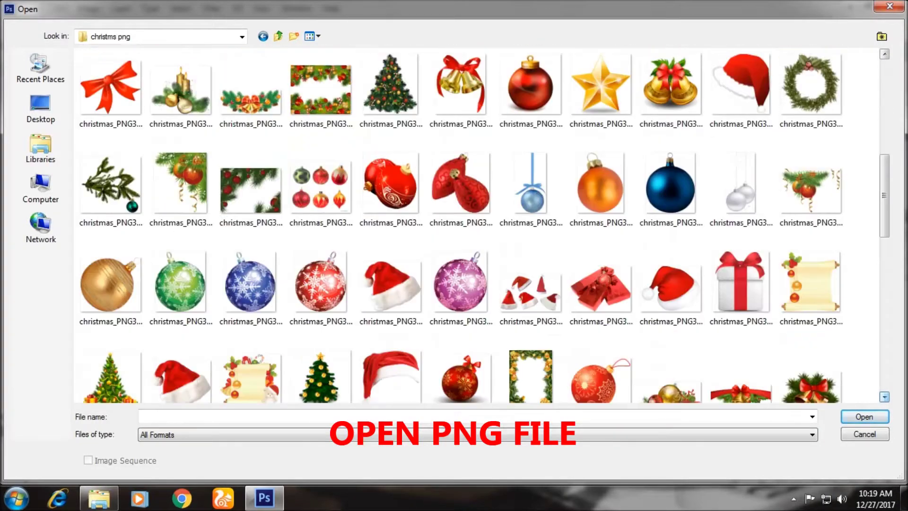
{"action": "scroll", "coordinate": [483, 225], "scroll_direction": "down", "scroll_amount": 6}
{"action": "scroll", "coordinate": [480, 225], "scroll_direction": "down", "scroll_amount": 6}
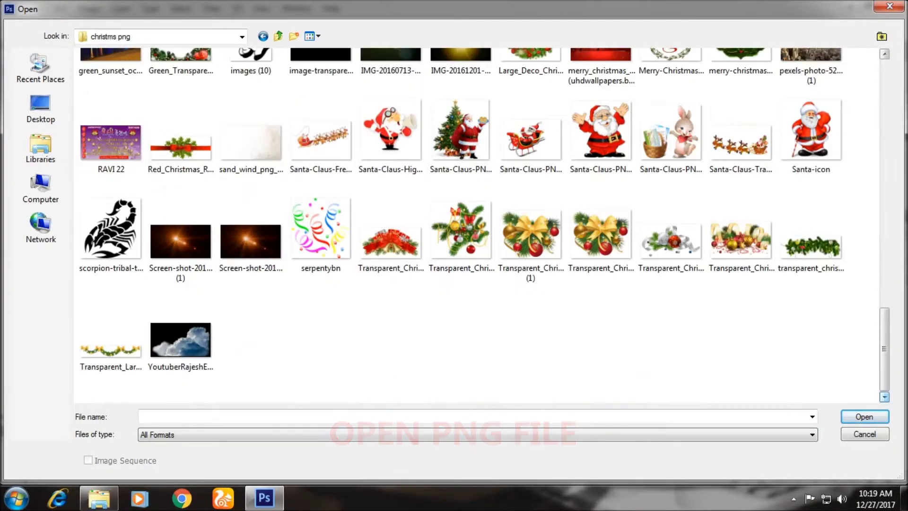
{"action": "scroll", "coordinate": [776, 367], "scroll_direction": "up", "scroll_amount": 7}
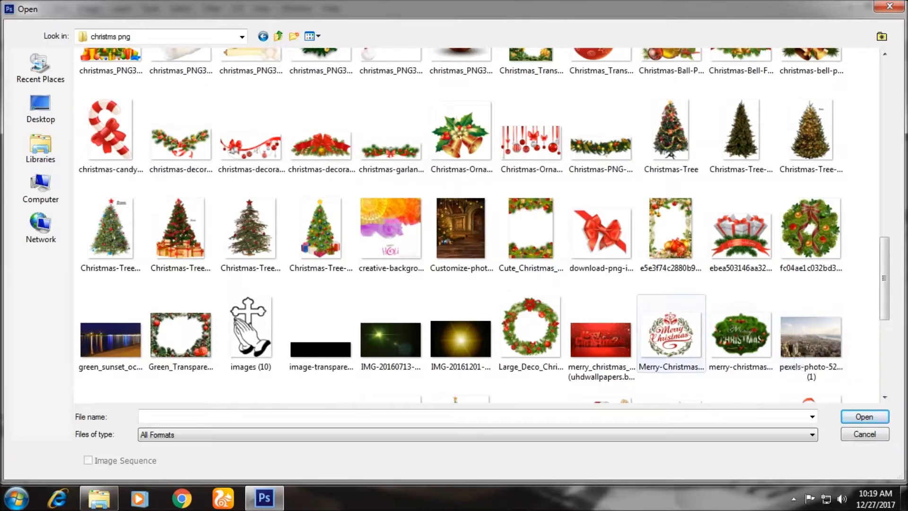
{"action": "scroll", "coordinate": [674, 318], "scroll_direction": "up", "scroll_amount": 3}
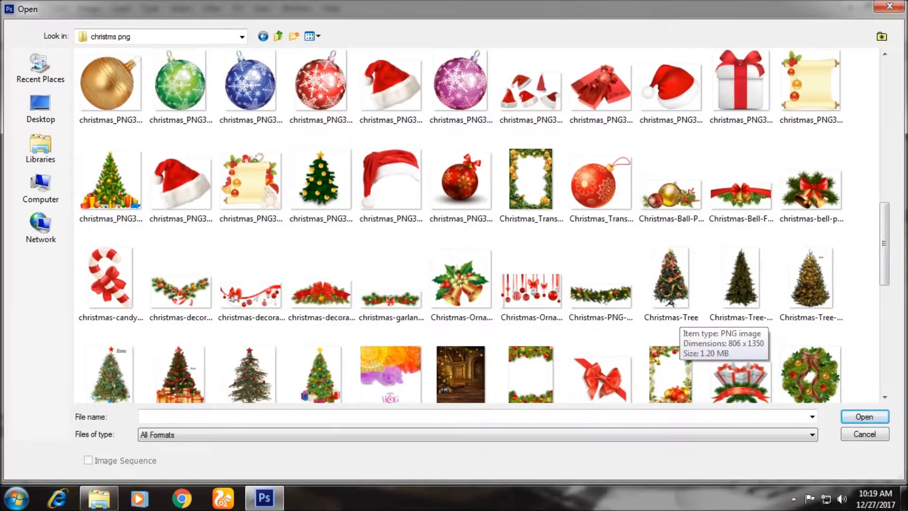
{"action": "scroll", "coordinate": [674, 319], "scroll_direction": "down", "scroll_amount": 3}
{"action": "scroll", "coordinate": [671, 327], "scroll_direction": "up", "scroll_amount": 3}
{"action": "double_click", "coordinate": [250, 294]}
Paste the bow-and-bells decoration into the 2018 composite, shrunk and placed at top right.
{"action": "key", "text": "ctrl+Tab"}
{"action": "key", "text": "ctrl+Tab"}
{"action": "key", "text": "ctrl+v"}
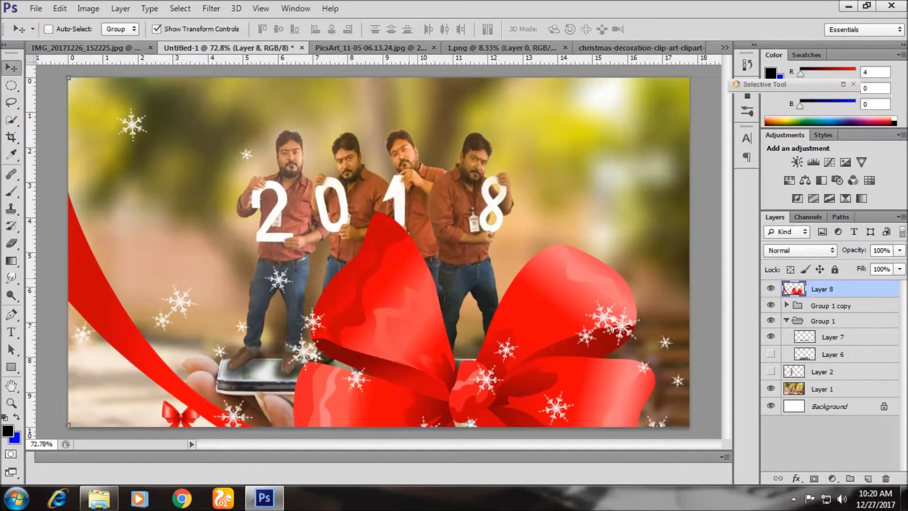
{"action": "key", "text": "ctrl+minus"}
{"action": "key", "text": "ctrl+minus"}
{"action": "key", "text": "ctrl+minus"}
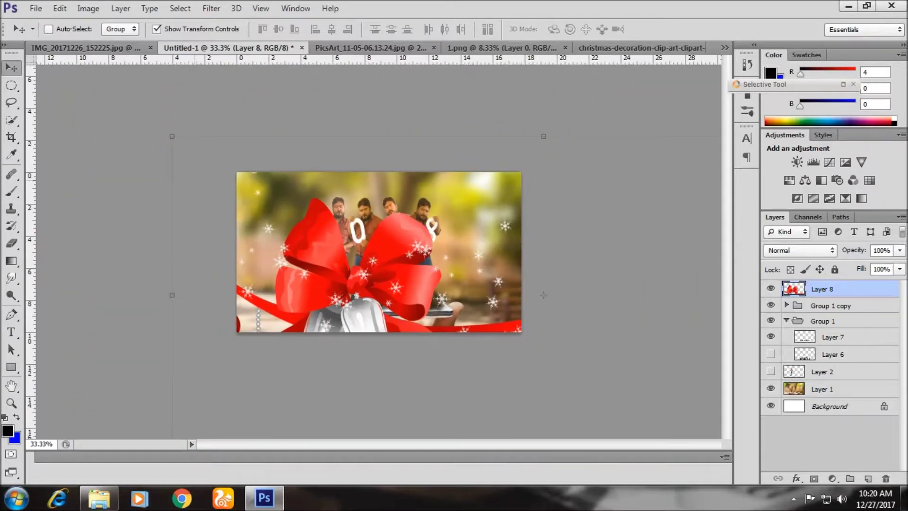
{"action": "key", "text": "ctrl+t"}
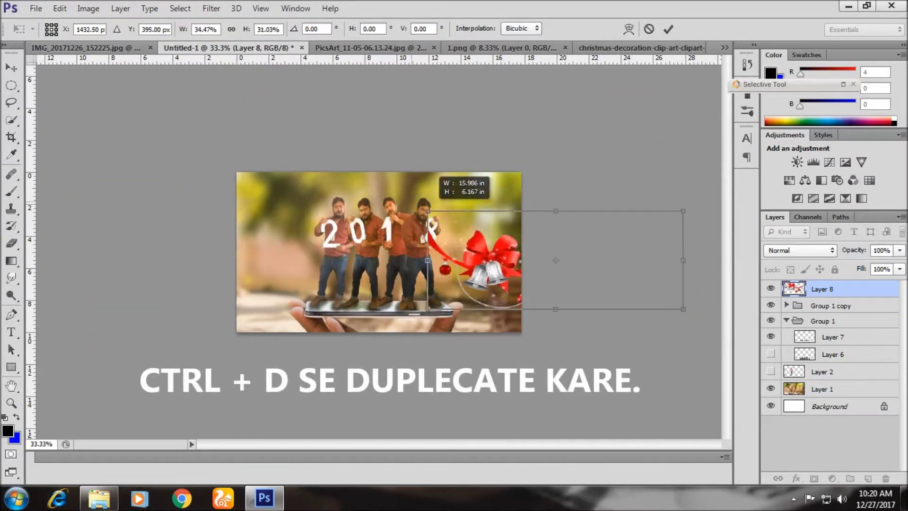
{"action": "left_click_drag", "start_coordinate": [490, 156], "coordinate": [449, 155]}
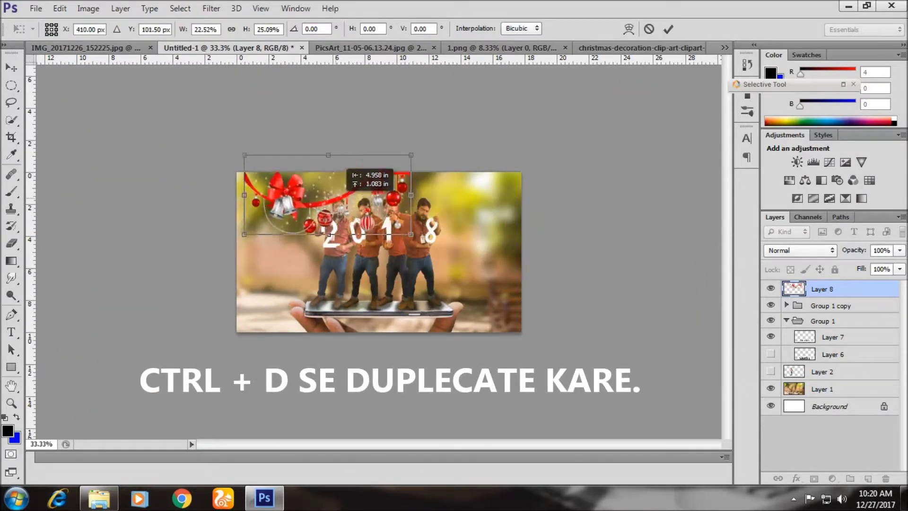
{"action": "left_click_drag", "start_coordinate": [365, 234], "coordinate": [504, 226]}
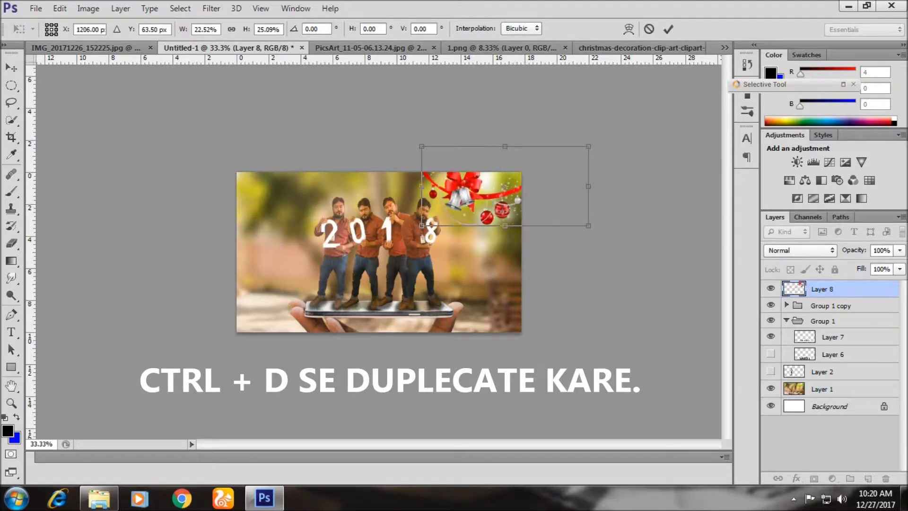
{"action": "key", "text": "Return"}
Duplicate the decoration layer, flip the copy horizontally and fit it into the top-left corner.
{"action": "right_click", "coordinate": [832, 288]}
{"action": "left_click", "coordinate": [597, 101]}
{"action": "left_click", "coordinate": [576, 146]}
{"action": "mouse_move", "coordinate": [501, 199]}
{"action": "left_mouse_down"}
{"action": "mouse_move", "coordinate": [315, 199]}
{"action": "mouse_move", "coordinate": [284, 188]}
{"action": "left_mouse_up"}
{"action": "left_click", "coordinate": [59, 8]}
{"action": "left_click", "coordinate": [300, 399]}
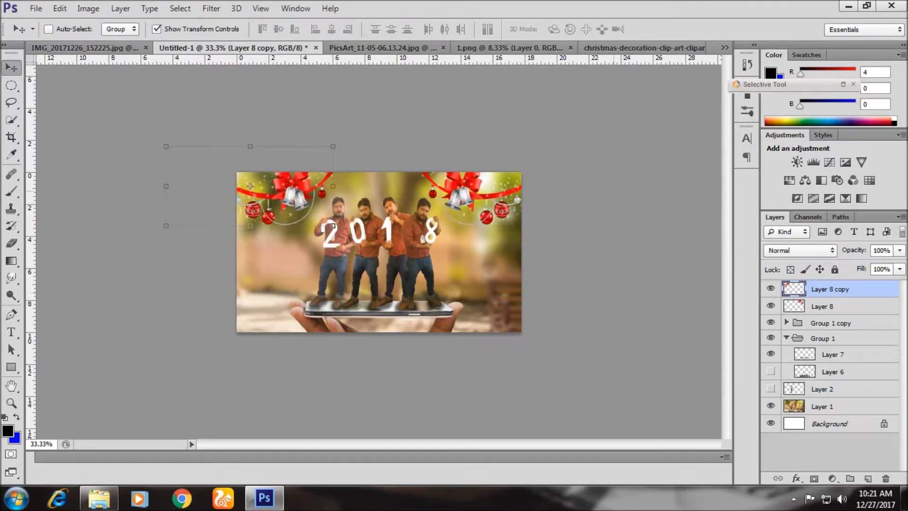
{"action": "scroll", "coordinate": [379, 253], "scroll_direction": "up", "scroll_amount": 2}
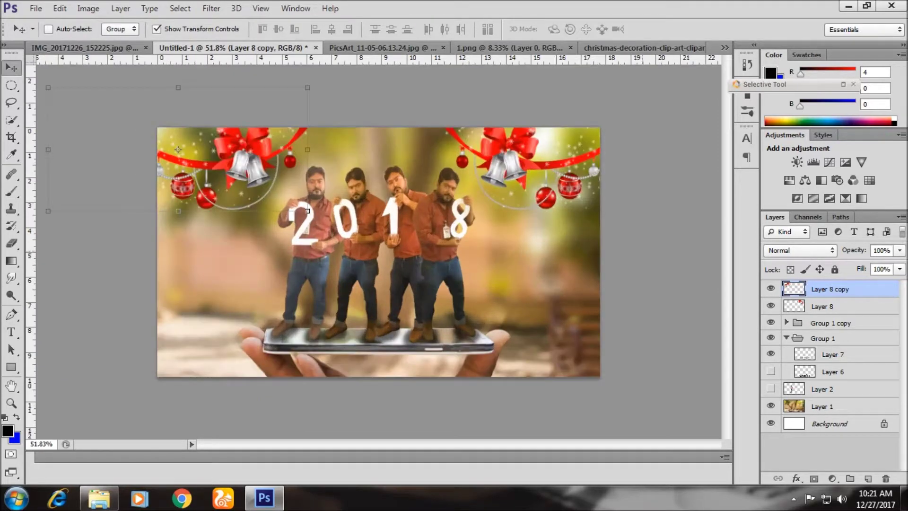
{"action": "left_click_drag", "start_coordinate": [178, 149], "coordinate": [186, 149]}
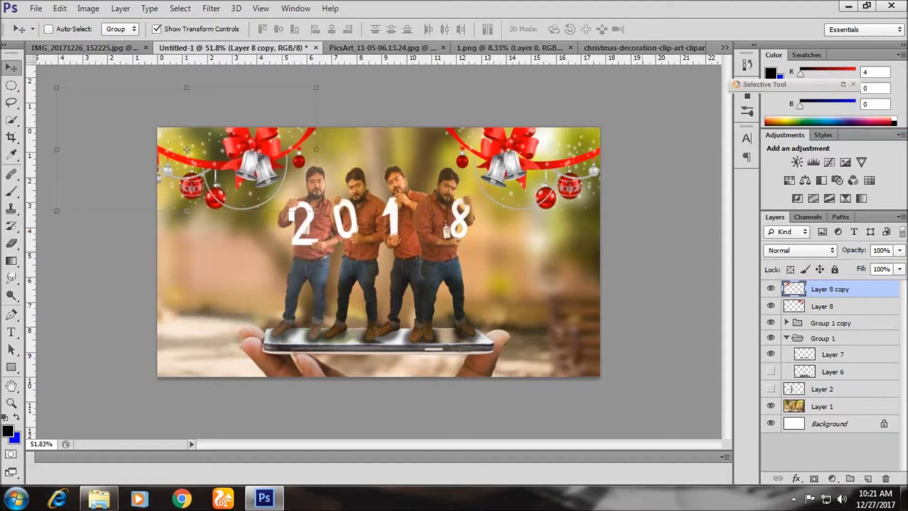
Add a HAPPY NEW YEAR text layer on the image.
{"action": "key", "text": "t"}
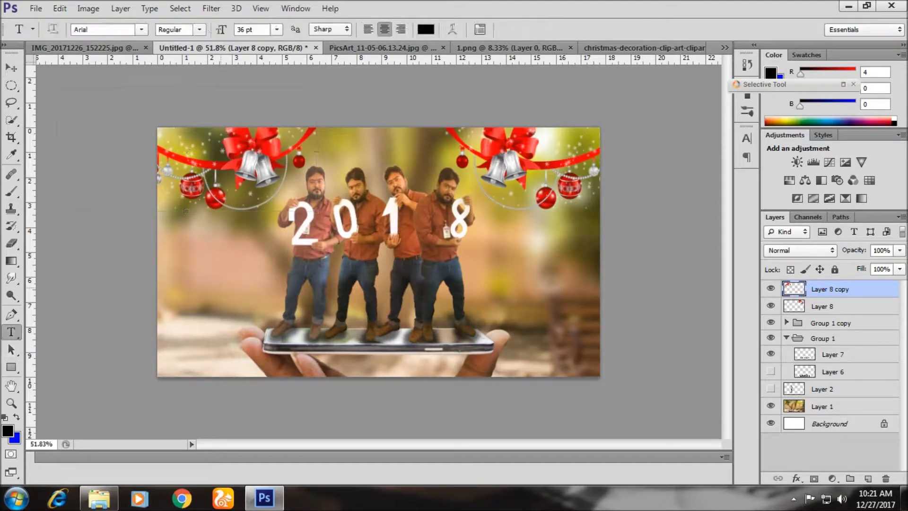
{"action": "left_click", "coordinate": [221, 287]}
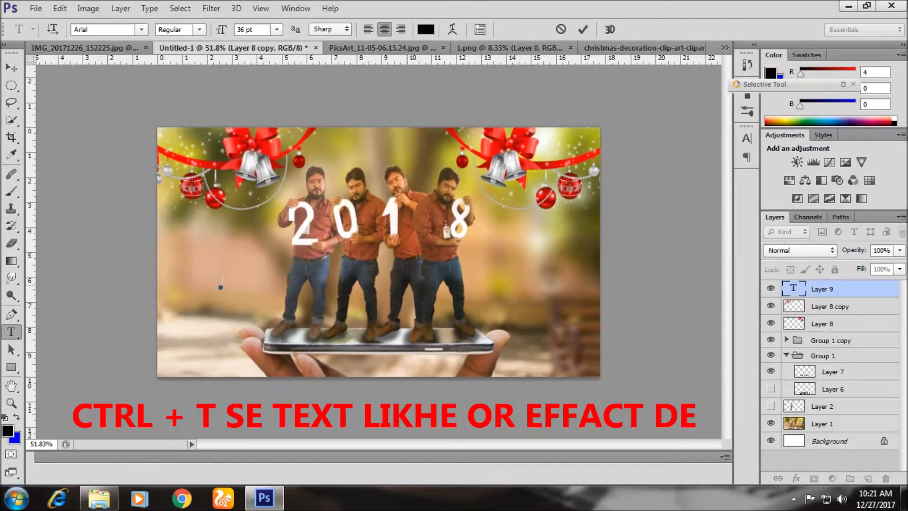
{"action": "type", "text": "HAPPY NE"}
{"action": "type", "text": "W YEAR"}
{"action": "key", "text": "ctrl+Return"}
Enlarge HAPPY NEW YEAR and move it to the lower centre below 2018.
{"action": "key", "text": "v"}
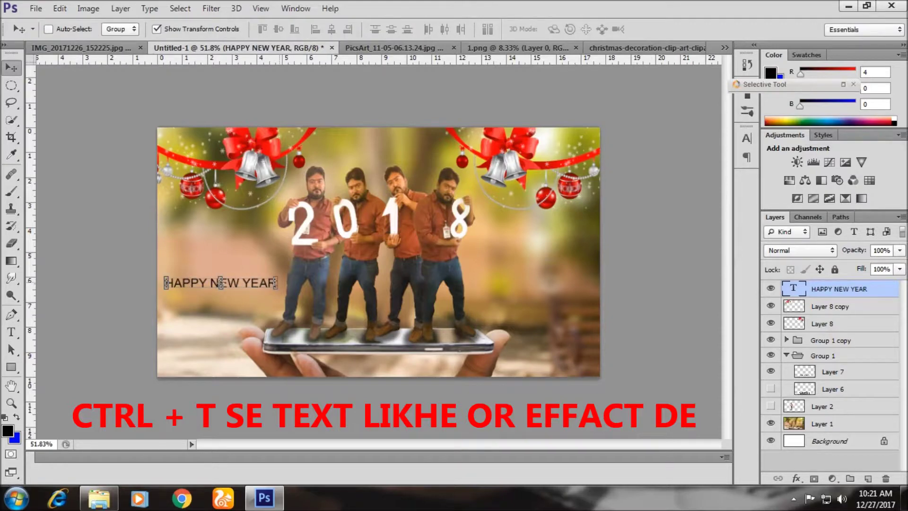
{"action": "key", "text": "ctrl+t"}
{"action": "left_click_drag", "start_coordinate": [221, 283], "coordinate": [380, 274]}
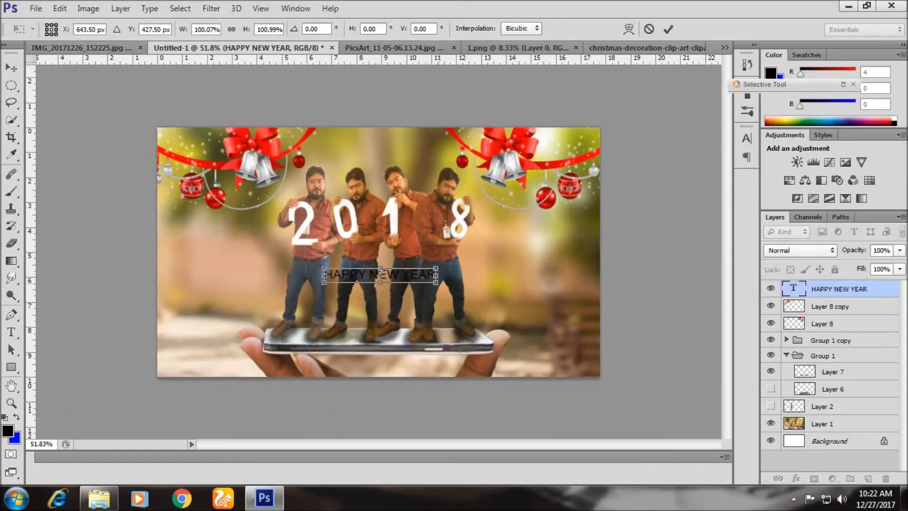
{"action": "left_click_drag", "start_coordinate": [435, 283], "coordinate": [463, 290]}
{"action": "left_click_drag", "start_coordinate": [325, 269], "coordinate": [214, 232]}
{"action": "left_click_drag", "start_coordinate": [458, 286], "coordinate": [564, 315]}
{"action": "left_click_drag", "start_coordinate": [390, 275], "coordinate": [380, 293]}
{"action": "left_click", "coordinate": [12, 332]}
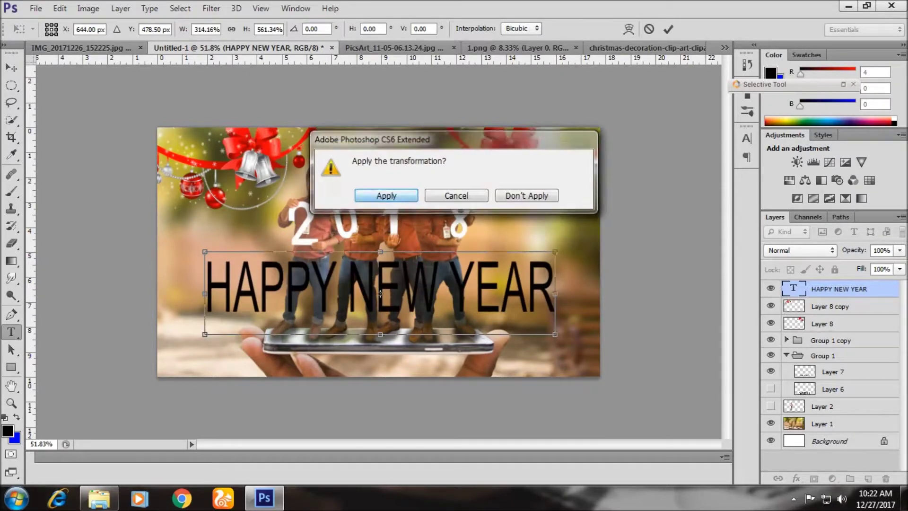
{"action": "left_click", "coordinate": [385, 195]}
Change the HAPPY NEW YEAR text to the Forte font.
{"action": "double_click", "coordinate": [793, 288]}
{"action": "left_click", "coordinate": [141, 29]}
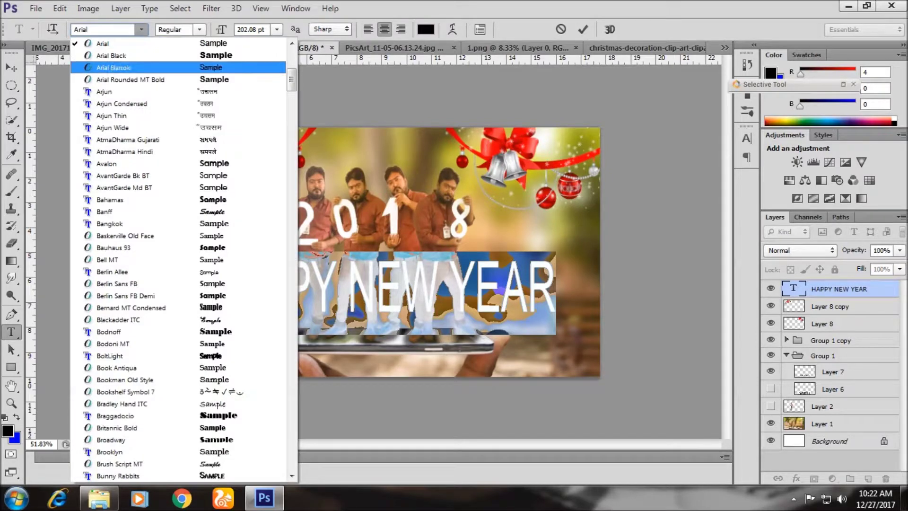
{"action": "key", "text": "Escape"}
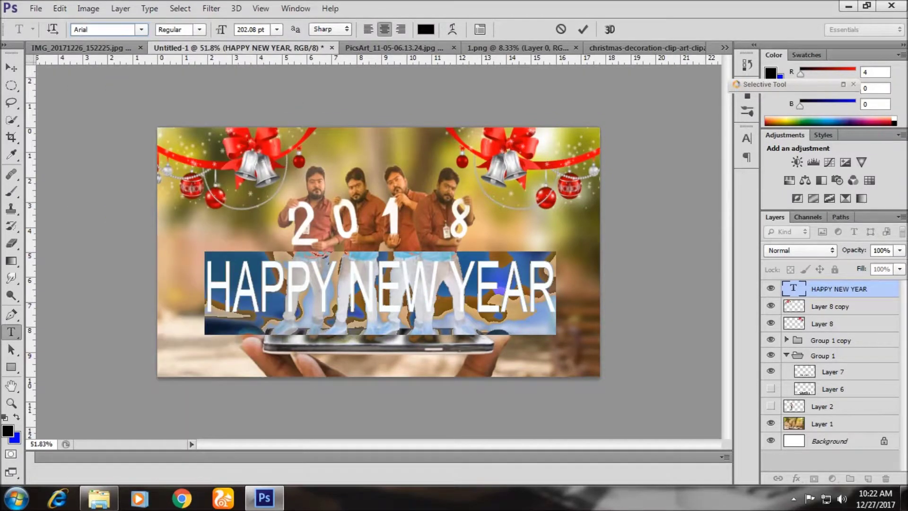
{"action": "left_click", "coordinate": [141, 30]}
{"action": "key", "text": "Down"}
{"action": "key", "text": "Down"}
{"action": "key", "text": "Down"}
{"action": "key", "text": "Return"}
{"action": "left_click", "coordinate": [141, 29]}
{"action": "scroll", "coordinate": [183, 259], "scroll_direction": "down", "scroll_amount": 3}
{"action": "scroll", "coordinate": [183, 259], "scroll_direction": "down", "scroll_amount": 5}
{"action": "scroll", "coordinate": [183, 260], "scroll_direction": "down", "scroll_amount": 3}
{"action": "scroll", "coordinate": [184, 283], "scroll_direction": "down", "scroll_amount": 5}
{"action": "scroll", "coordinate": [185, 369], "scroll_direction": "down", "scroll_amount": 1}
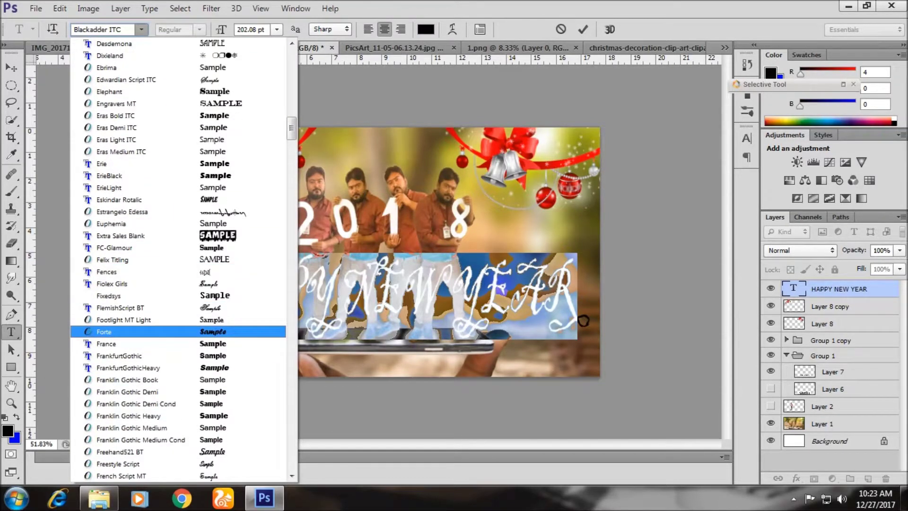
{"action": "left_click", "coordinate": [185, 380]}
{"action": "left_click", "coordinate": [12, 68]}
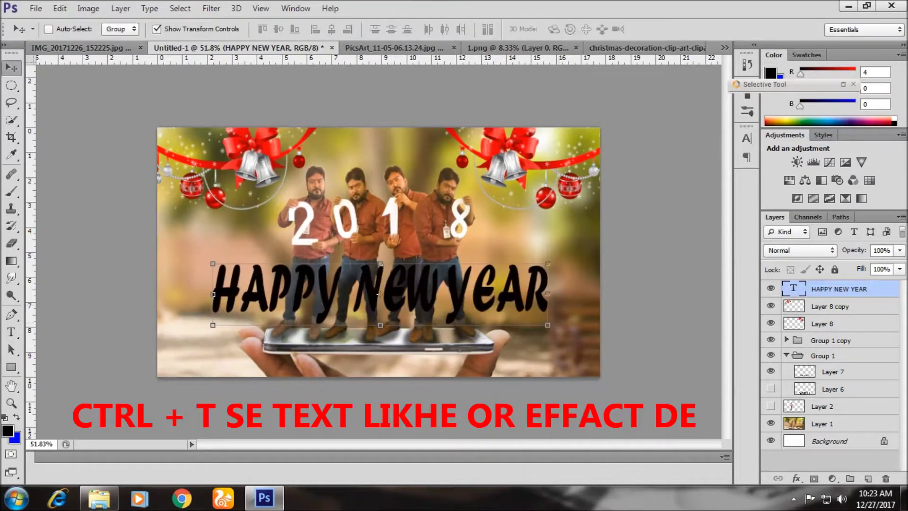
Resize HAPPY NEW YEAR to a shorter height and nudge it slightly up.
{"action": "key", "text": "ctrl+t"}
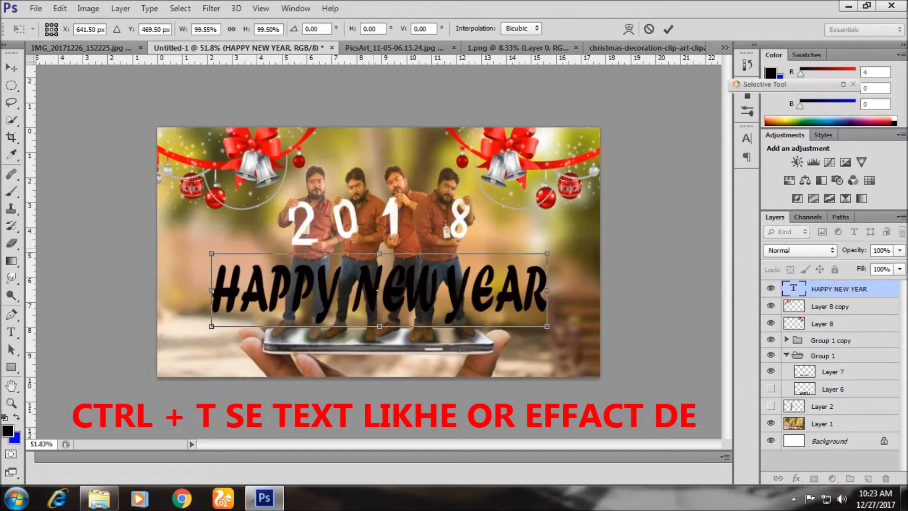
{"action": "left_click_drag", "start_coordinate": [380, 263], "coordinate": [380, 281]}
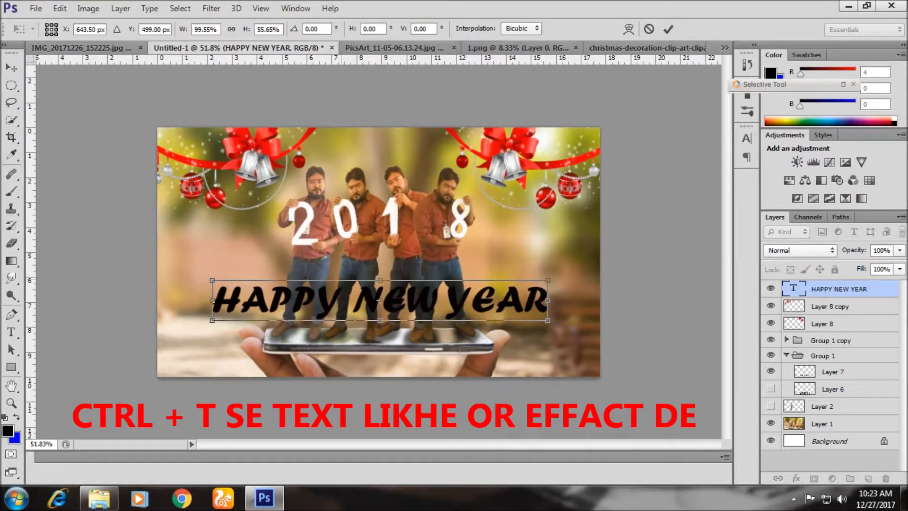
{"action": "left_click_drag", "start_coordinate": [381, 280], "coordinate": [381, 261]}
{"action": "key", "text": "Up"}
{"action": "key", "text": "Up"}
{"action": "key", "text": "Up"}
{"action": "key", "text": "Return"}
{"action": "left_click", "coordinate": [797, 478]}
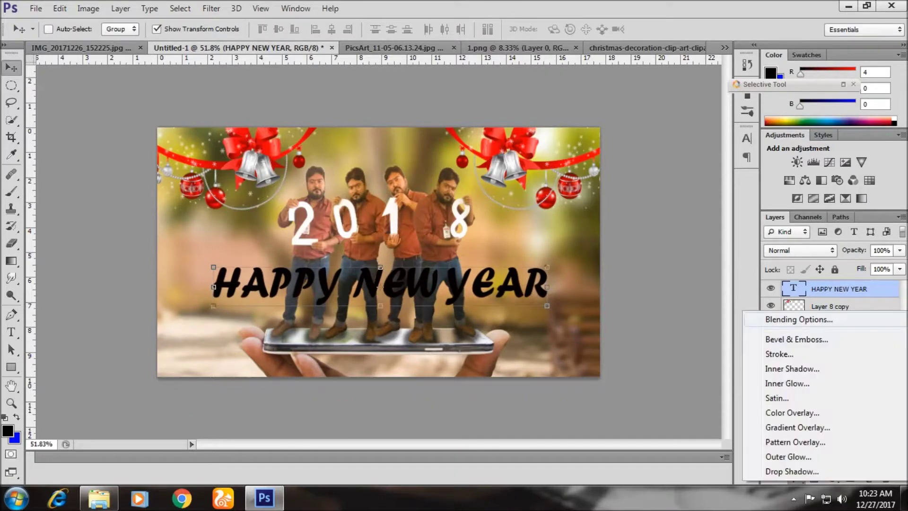
Give HAPPY NEW YEAR a yellow-red-purple Gradient Overlay preset.
{"action": "left_click", "coordinate": [781, 391]}
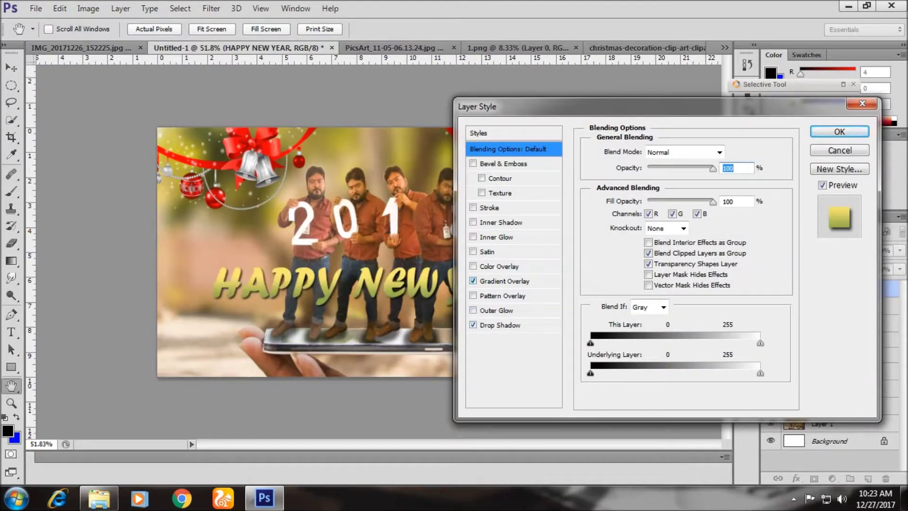
{"action": "left_click", "coordinate": [501, 280]}
{"action": "left_click", "coordinate": [711, 183]}
{"action": "left_click", "coordinate": [632, 244]}
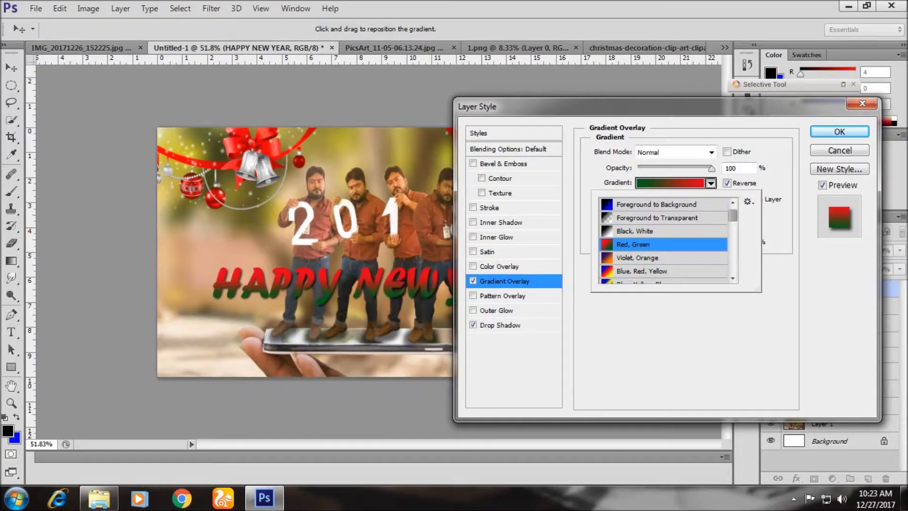
{"action": "key", "text": "Down"}
{"action": "key", "text": "Down"}
{"action": "scroll", "coordinate": [664, 241], "scroll_direction": "down", "scroll_amount": 1}
{"action": "key", "text": "Down"}
{"action": "key", "text": "Down"}
{"action": "key", "text": "Up"}
{"action": "key", "text": "Up"}
{"action": "scroll", "coordinate": [664, 241], "scroll_direction": "down", "scroll_amount": 1}
{"action": "scroll", "coordinate": [665, 242], "scroll_direction": "down", "scroll_amount": 5}
{"action": "scroll", "coordinate": [665, 242], "scroll_direction": "down", "scroll_amount": 5}
{"action": "scroll", "coordinate": [664, 242], "scroll_direction": "down", "scroll_amount": 5}
{"action": "key", "text": "Down"}
{"action": "key", "text": "Return"}
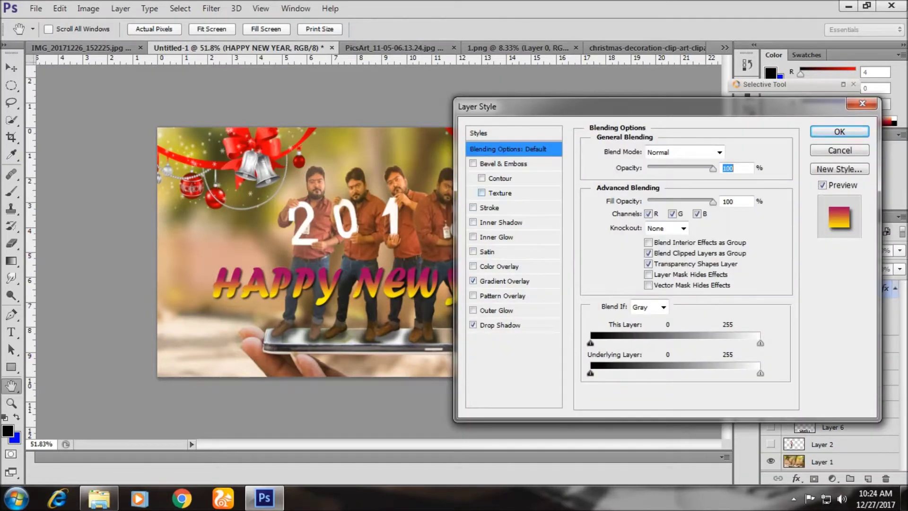
Add Bevel & Emboss and a 3 px black Stroke, then apply the layer styles.
{"action": "left_click", "coordinate": [473, 163]}
{"action": "left_click", "coordinate": [504, 163]}
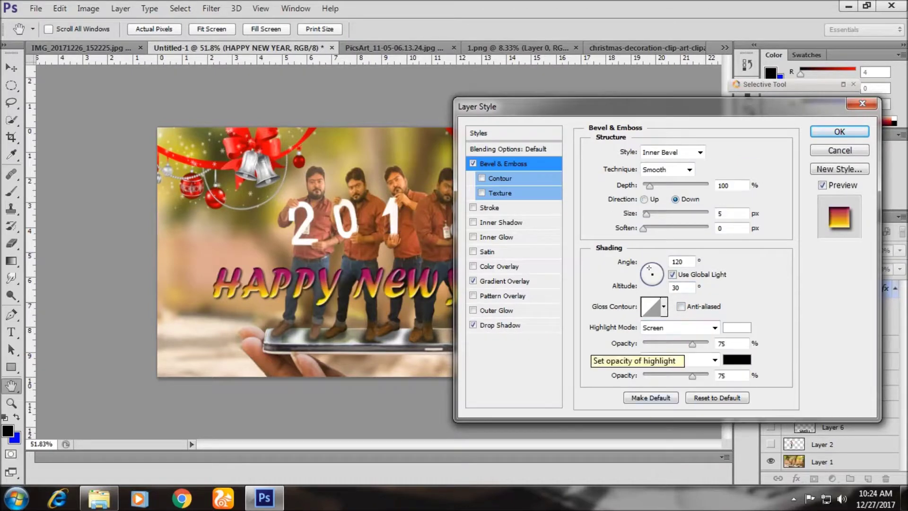
{"action": "left_click", "coordinate": [473, 207]}
{"action": "left_click", "coordinate": [489, 207]}
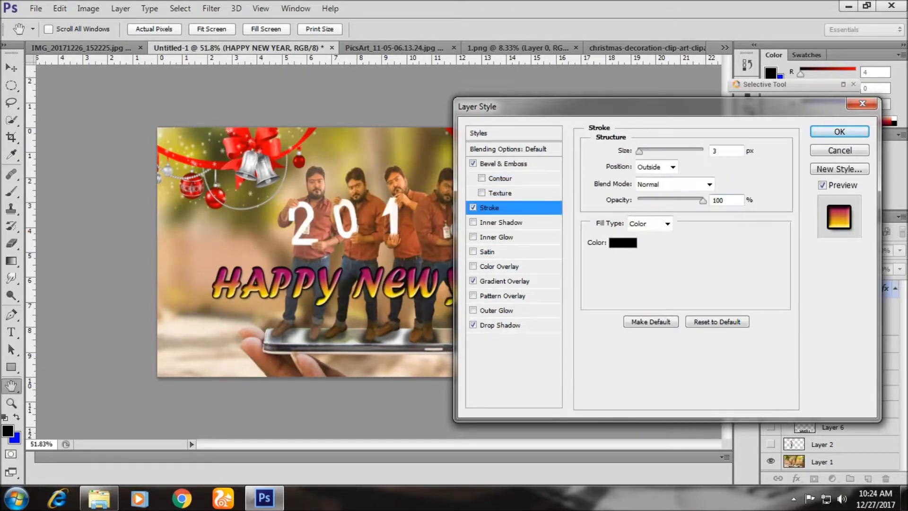
{"action": "left_click", "coordinate": [839, 132]}
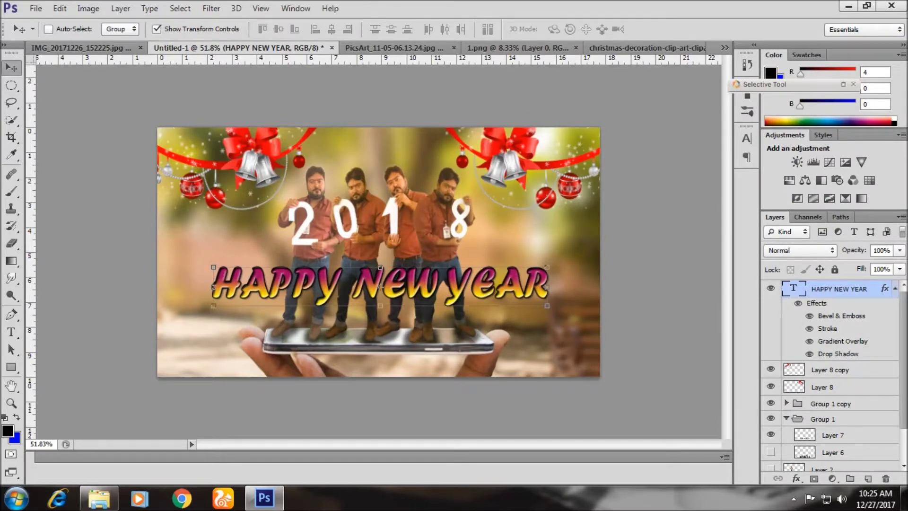
Add a WELCOME text layer and position it at the top of the card.
{"action": "left_click", "coordinate": [11, 331]}
{"action": "left_click", "coordinate": [329, 135]}
{"action": "type", "text": "lcome"}
{"action": "left_click", "coordinate": [12, 67]}
{"action": "left_click_drag", "start_coordinate": [348, 136], "coordinate": [432, 144]}
{"action": "key", "text": "ctrl+t"}
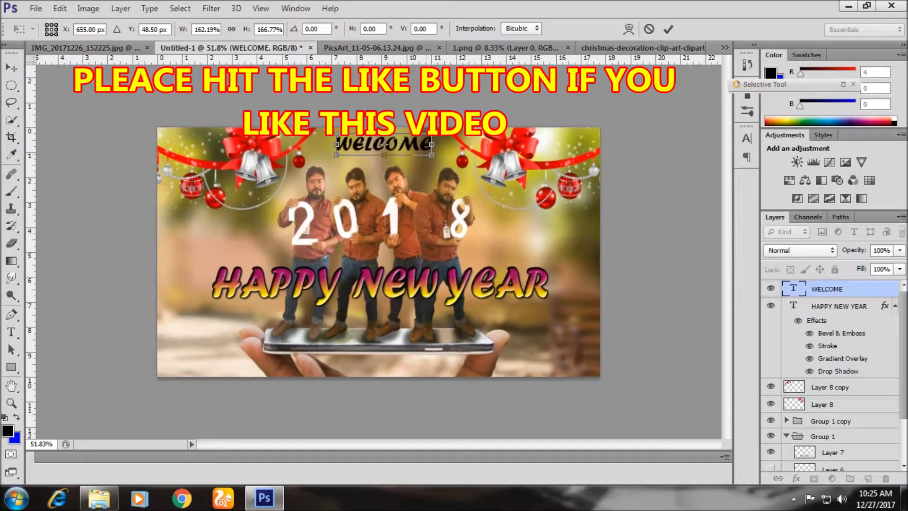
{"action": "key", "text": "Return"}
Give WELCOME a drop shadow and gradient overlay instead of a red colour overlay.
{"action": "left_click", "coordinate": [796, 478]}
{"action": "left_click", "coordinate": [814, 319]}
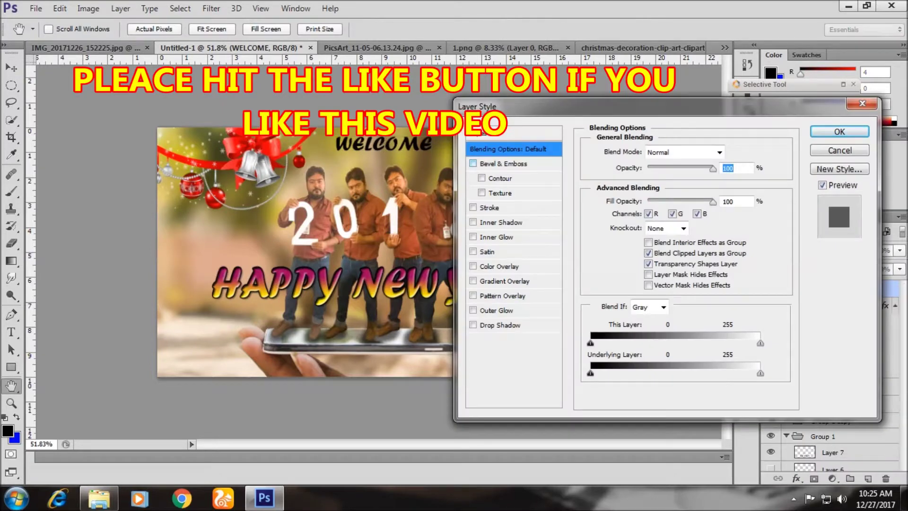
{"action": "left_click", "coordinate": [499, 266]}
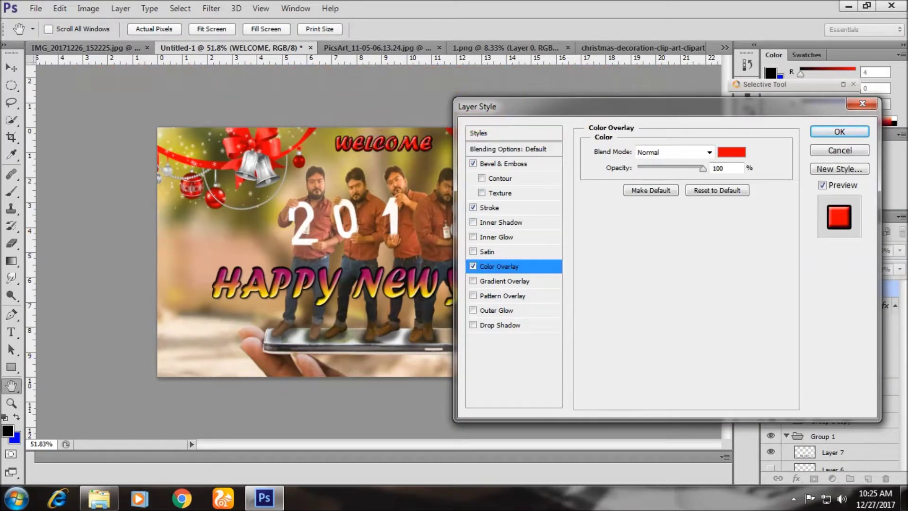
{"action": "left_click", "coordinate": [500, 325]}
{"action": "left_click", "coordinate": [504, 281]}
{"action": "left_click", "coordinate": [473, 266]}
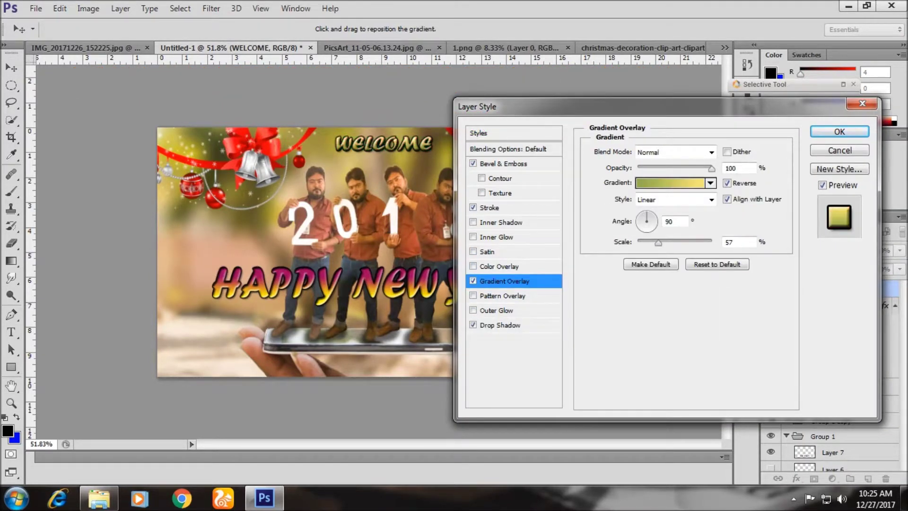
Preview gradient presets for WELCOME: Foreground to Background, Orange Yellow Orange, Spectrum.
{"action": "left_click", "coordinate": [711, 182]}
{"action": "left_click", "coordinate": [672, 252]}
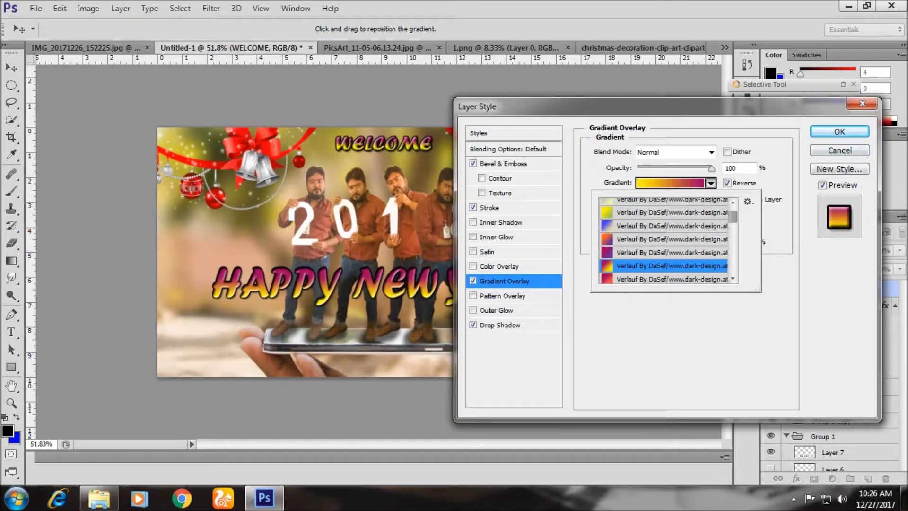
{"action": "scroll", "coordinate": [664, 239], "scroll_direction": "up", "scroll_amount": 10}
{"action": "left_click", "coordinate": [662, 203]}
{"action": "scroll", "coordinate": [664, 239], "scroll_direction": "down", "scroll_amount": 3}
{"action": "left_click", "coordinate": [662, 255]}
{"action": "scroll", "coordinate": [662, 255], "scroll_direction": "down", "scroll_amount": 1}
{"action": "scroll", "coordinate": [662, 255], "scroll_direction": "down", "scroll_amount": 3}
{"action": "left_click", "coordinate": [663, 268]}
{"action": "scroll", "coordinate": [664, 239], "scroll_direction": "up", "scroll_amount": 5}
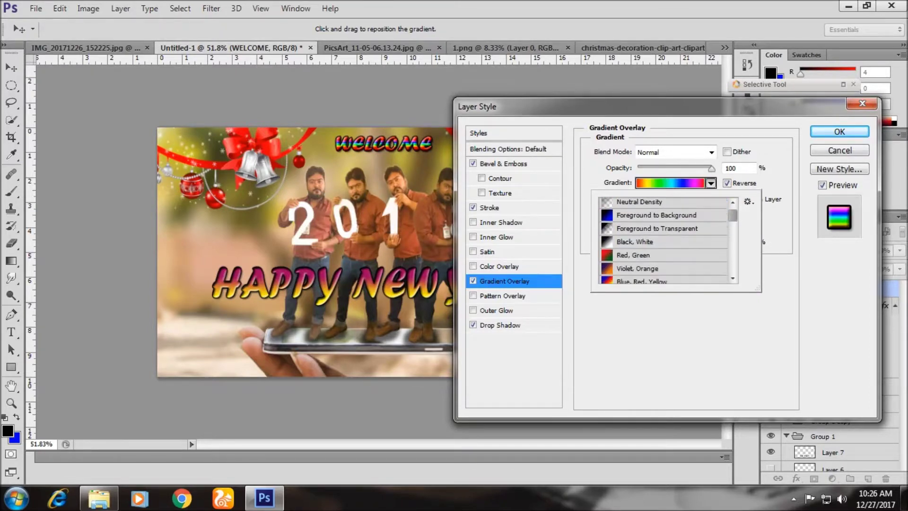
{"action": "left_click", "coordinate": [662, 280]}
Apply the Red, Green gradient to WELCOME and stamp all visible layers into a merged layer.
{"action": "scroll", "coordinate": [665, 239], "scroll_direction": "down", "scroll_amount": 1}
{"action": "left_click", "coordinate": [662, 276]}
{"action": "scroll", "coordinate": [662, 263], "scroll_direction": "down", "scroll_amount": 2}
{"action": "left_click", "coordinate": [662, 263]}
{"action": "scroll", "coordinate": [662, 263], "scroll_direction": "down", "scroll_amount": 1}
{"action": "key", "text": "Down"}
{"action": "key", "text": "Down"}
{"action": "key", "text": "Down"}
{"action": "key", "text": "Down"}
{"action": "key", "text": "Down"}
{"action": "key", "text": "Down"}
{"action": "key", "text": "Down"}
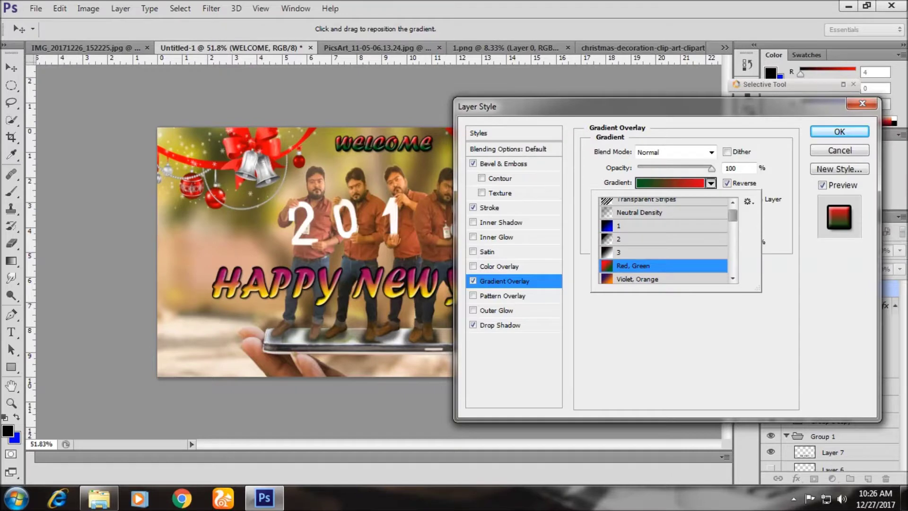
{"action": "key", "text": "Return"}
{"action": "key", "text": "Return"}
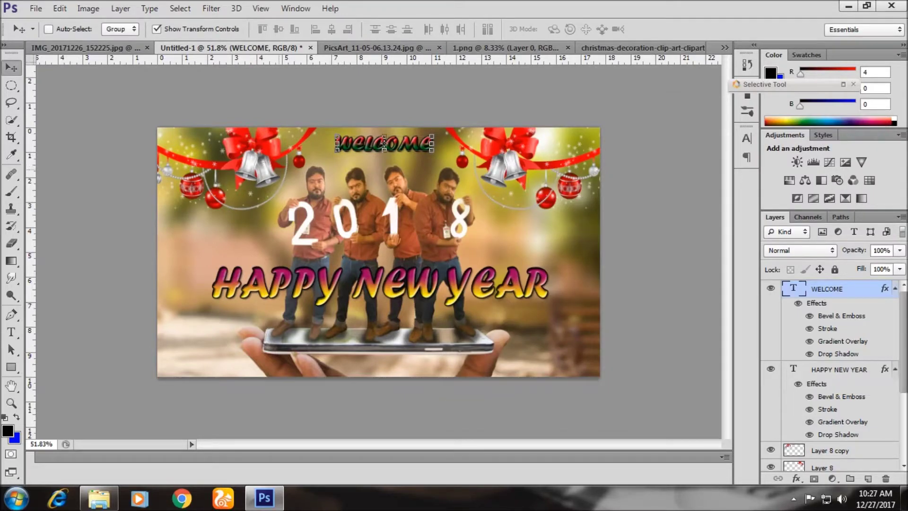
{"action": "key", "text": "ctrl+shift+alt+e"}
{"action": "left_click", "coordinate": [211, 8]}
{"action": "mouse_move", "coordinate": [236, 225]}
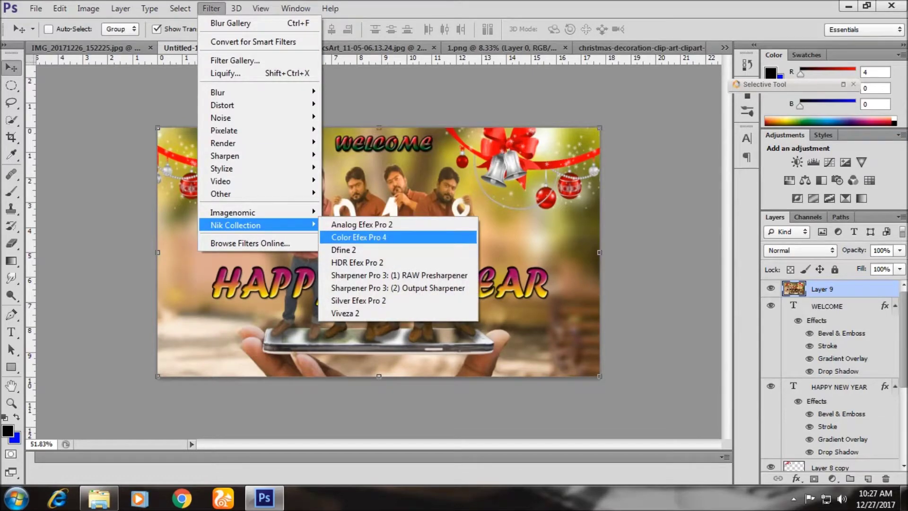
Launch Color Efex Pro 4 and preview the B/W Conversion through Detail Extractor filters.
{"action": "left_click", "coordinate": [359, 236]}
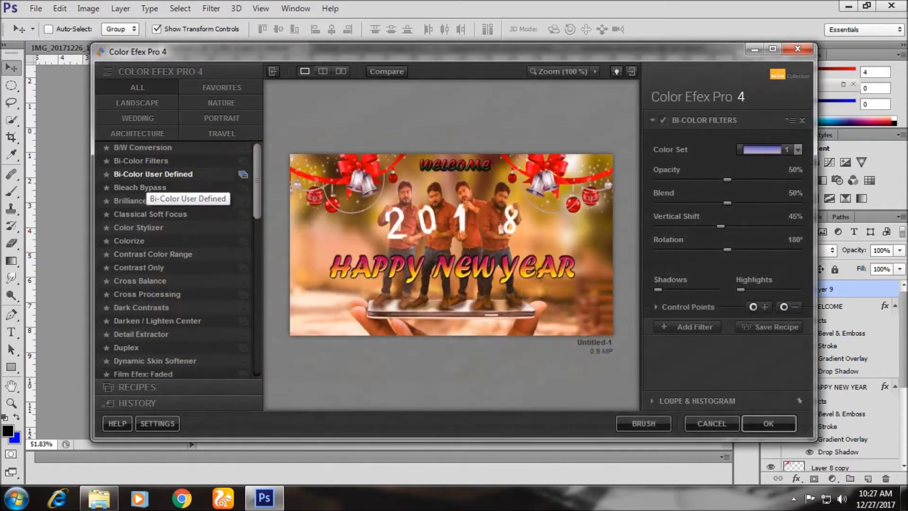
{"action": "left_click", "coordinate": [142, 147]}
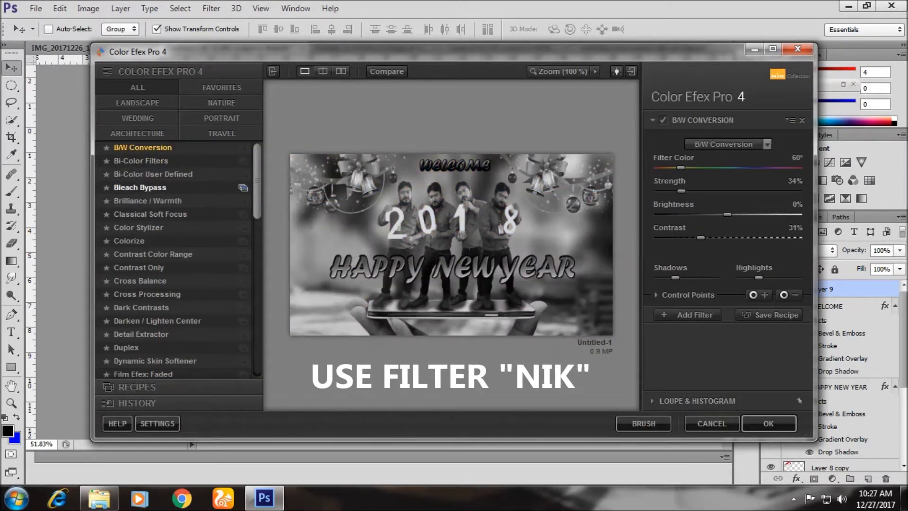
{"action": "left_click", "coordinate": [142, 201]}
{"action": "left_click", "coordinate": [138, 227]}
{"action": "left_click", "coordinate": [152, 254]}
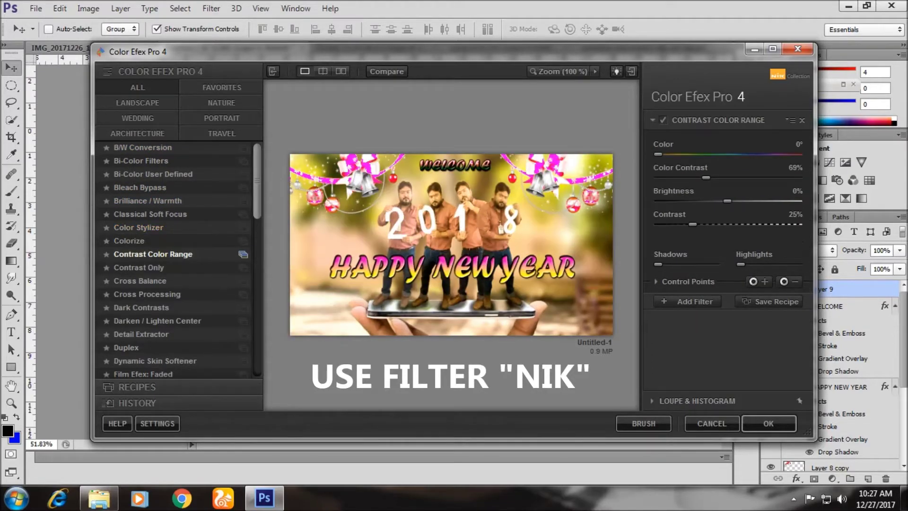
{"action": "left_click", "coordinate": [138, 267]}
{"action": "left_click", "coordinate": [146, 294]}
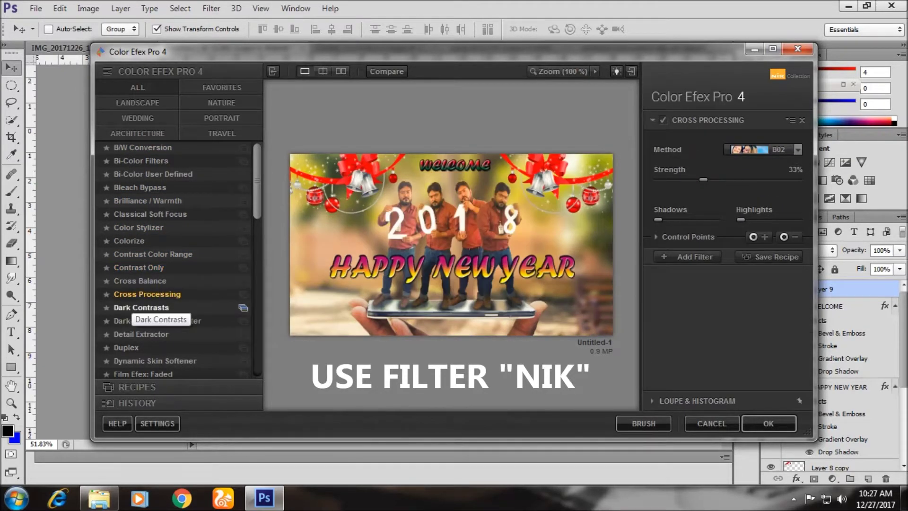
{"action": "left_click", "coordinate": [141, 334]}
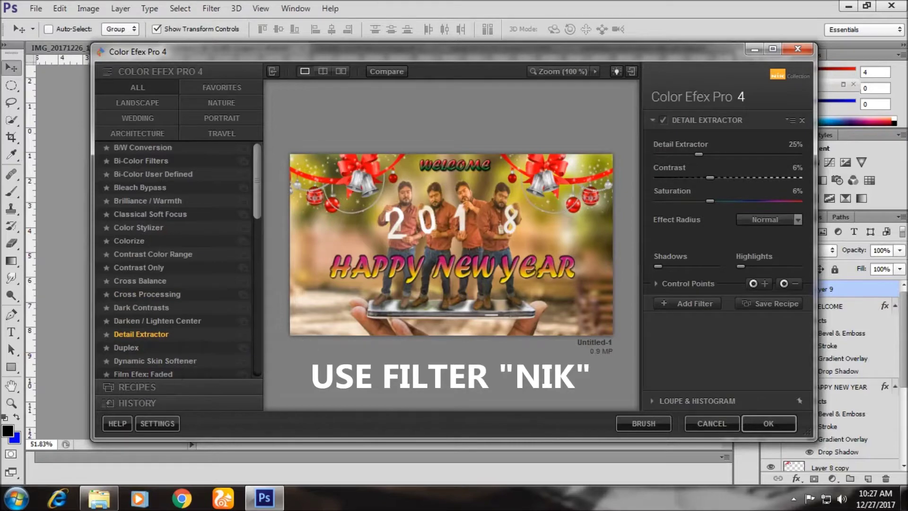
Browse the Film Efex, Film Grain and Graduated filters, settling on Graduated Neutral Density.
{"action": "scroll", "coordinate": [199, 272], "scroll_direction": "down", "scroll_amount": 2}
{"action": "scroll", "coordinate": [208, 279], "scroll_direction": "down", "scroll_amount": 1}
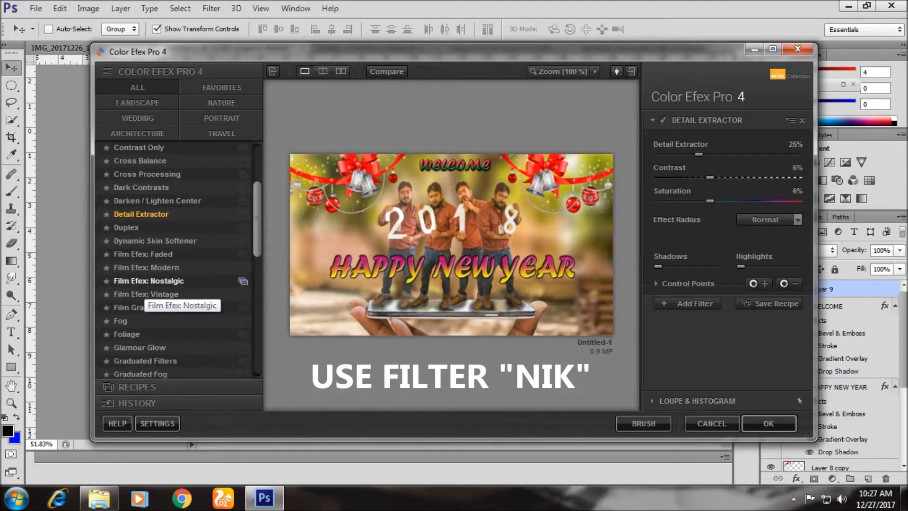
{"action": "left_click", "coordinate": [146, 280]}
{"action": "left_click", "coordinate": [135, 308]}
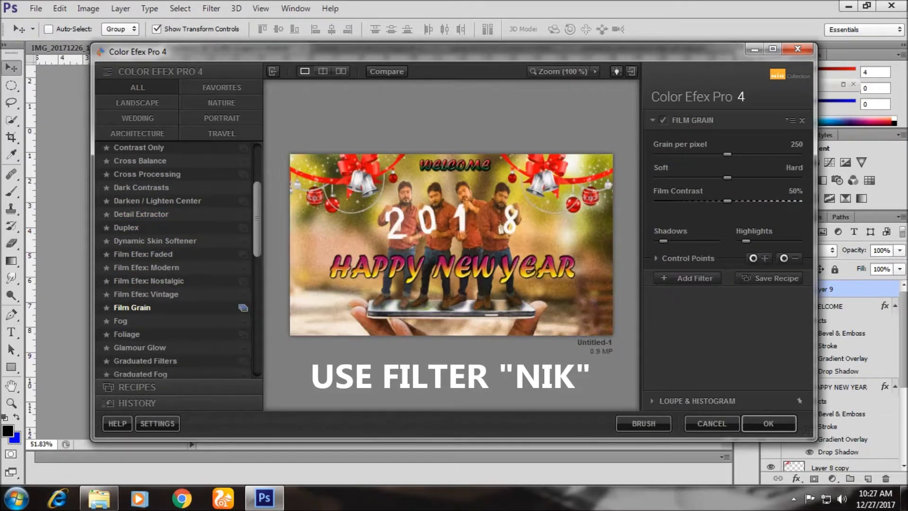
{"action": "left_click", "coordinate": [147, 267]}
{"action": "left_click", "coordinate": [144, 360]}
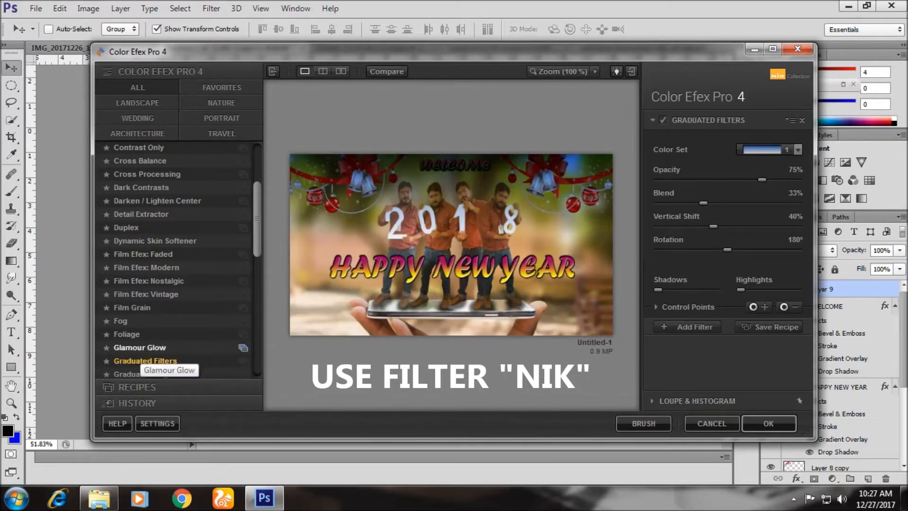
{"action": "scroll", "coordinate": [156, 331], "scroll_direction": "down", "scroll_amount": 3}
{"action": "left_click", "coordinate": [160, 328]}
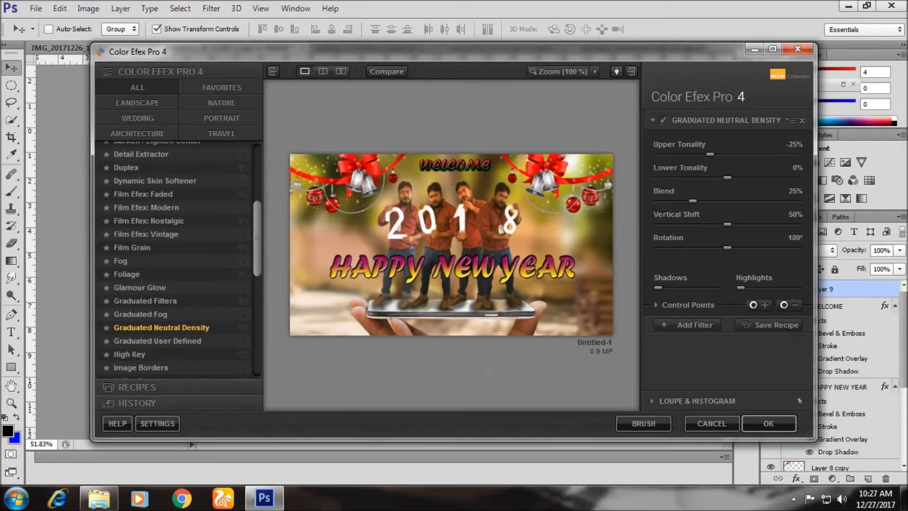
Add a second filter to the stack, previewing Infrared Film, Levels & Curves and Midnight.
{"action": "left_click", "coordinate": [688, 324]}
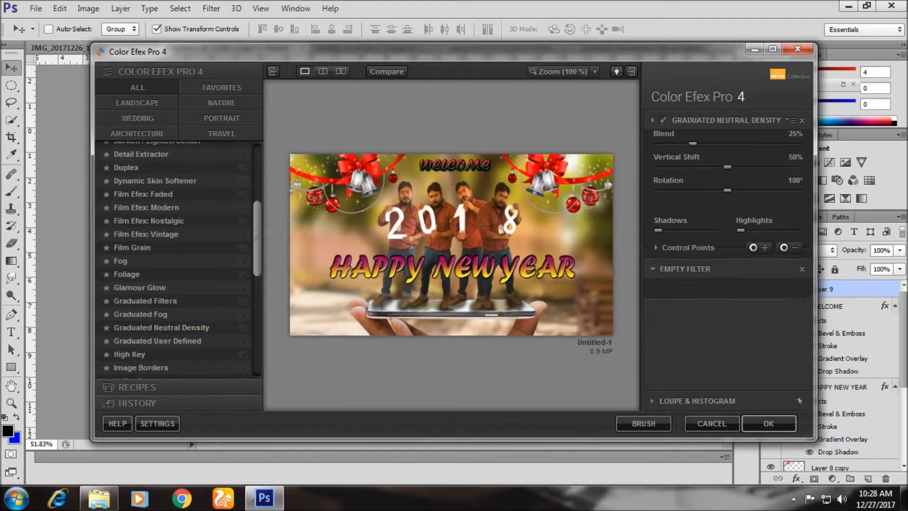
{"action": "scroll", "coordinate": [189, 331], "scroll_direction": "down", "scroll_amount": 2}
{"action": "scroll", "coordinate": [189, 334], "scroll_direction": "down", "scroll_amount": 2}
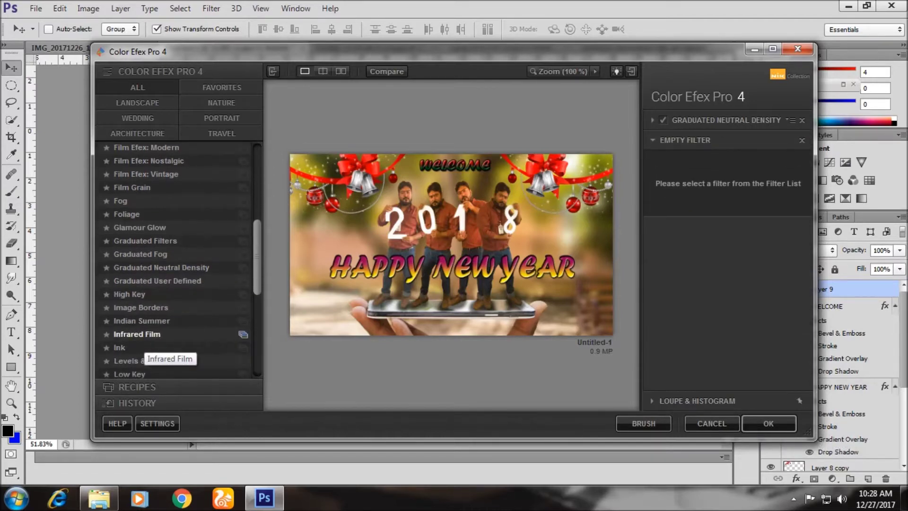
{"action": "left_click", "coordinate": [189, 334]}
{"action": "left_click", "coordinate": [142, 360]}
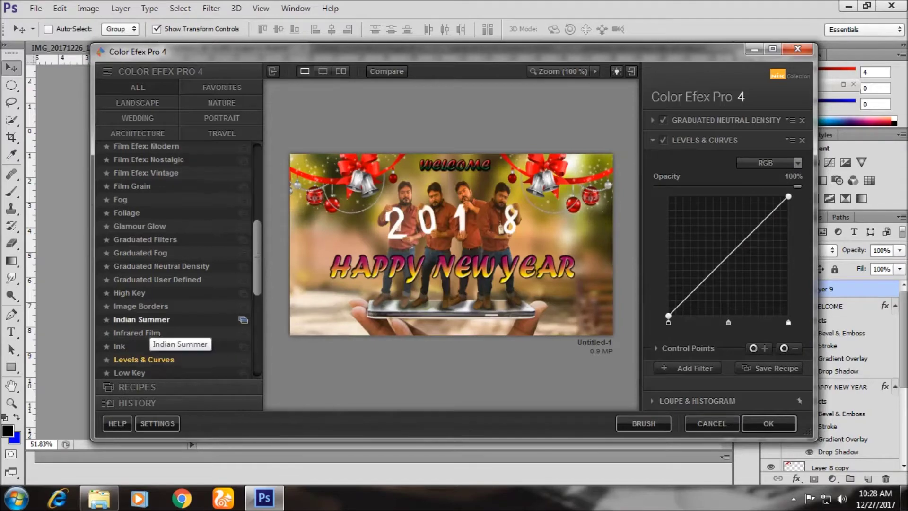
{"action": "scroll", "coordinate": [142, 352], "scroll_direction": "down", "scroll_amount": 3}
{"action": "left_click", "coordinate": [137, 348]}
Pick Polarization as the second filter after trying Old Photo and Polaroid Transfer, then apply.
{"action": "scroll", "coordinate": [151, 355], "scroll_direction": "down", "scroll_amount": 2}
{"action": "left_click", "coordinate": [137, 314]}
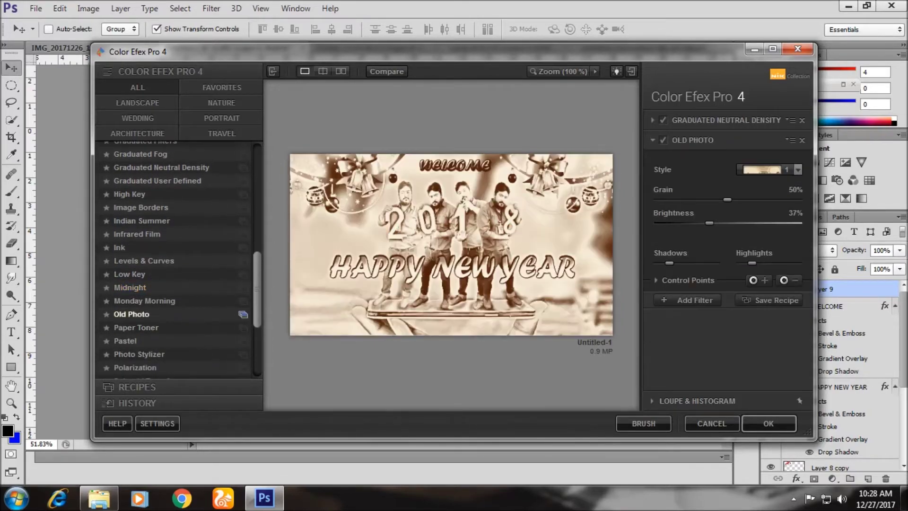
{"action": "scroll", "coordinate": [137, 314], "scroll_direction": "down", "scroll_amount": 3}
{"action": "left_click", "coordinate": [134, 327]}
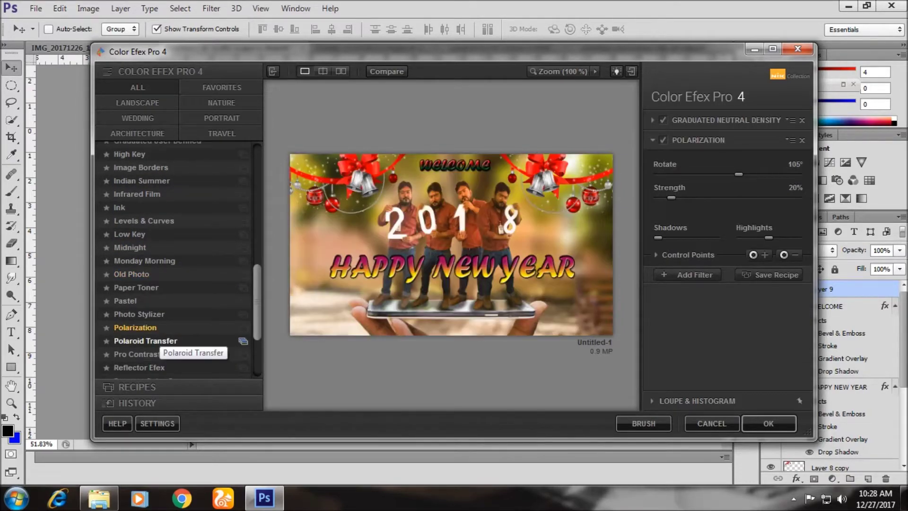
{"action": "left_click", "coordinate": [160, 340]}
{"action": "left_click", "coordinate": [152, 327]}
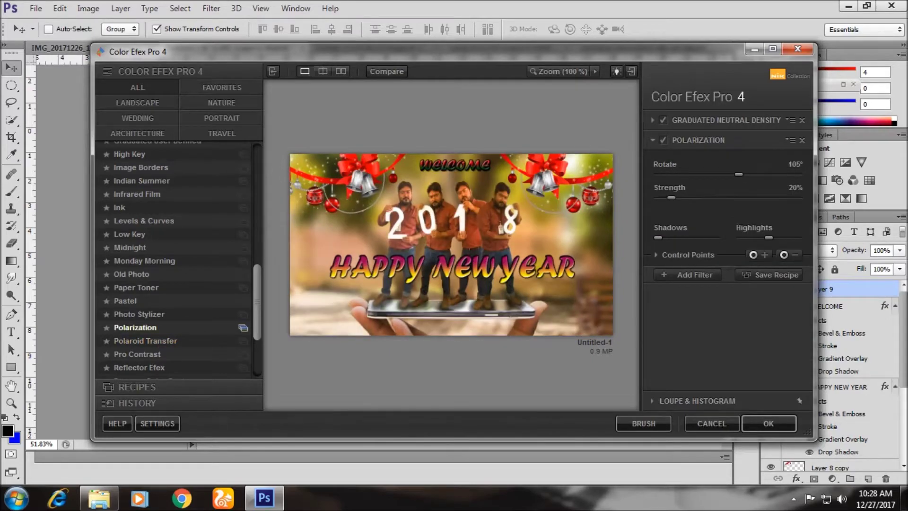
{"action": "left_click", "coordinate": [768, 423]}
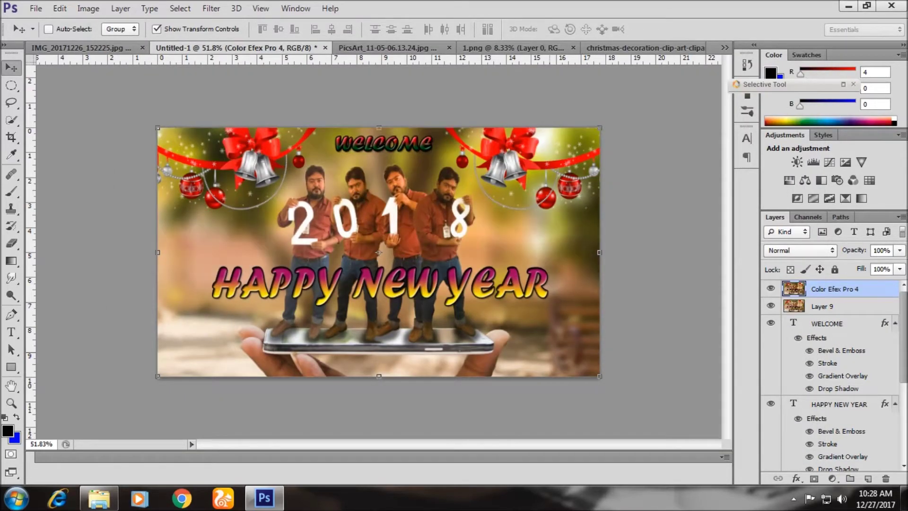
Save the layered card to the Desktop as 2018.psd.
{"action": "left_click", "coordinate": [35, 8]}
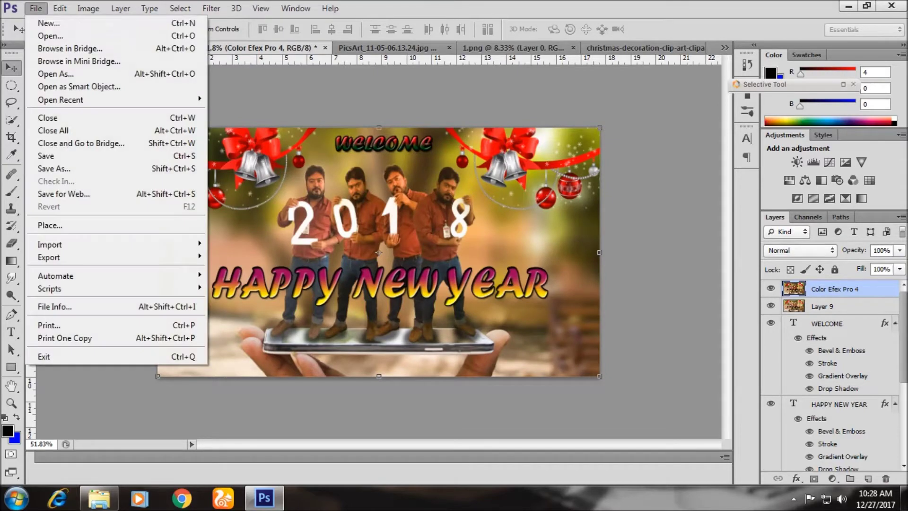
{"action": "left_click", "coordinate": [46, 155]}
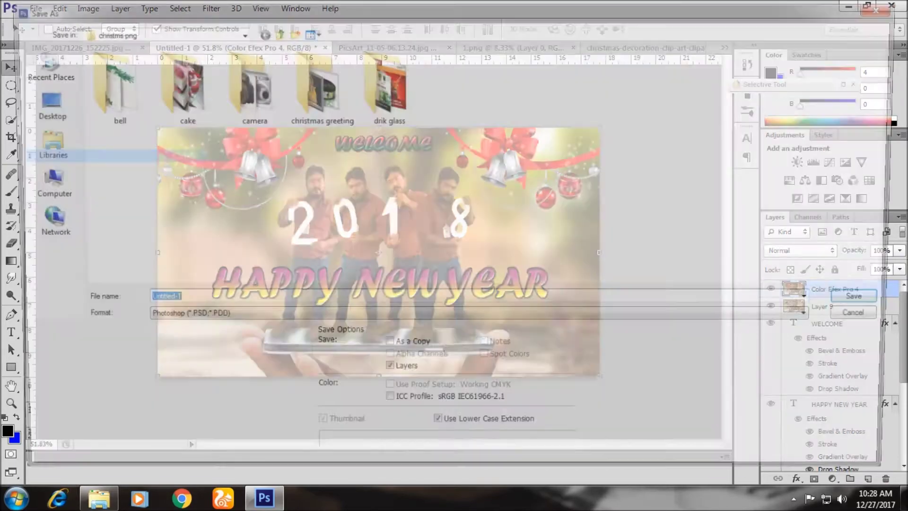
{"action": "type", "text": "2018"}
{"action": "left_click", "coordinate": [37, 102]}
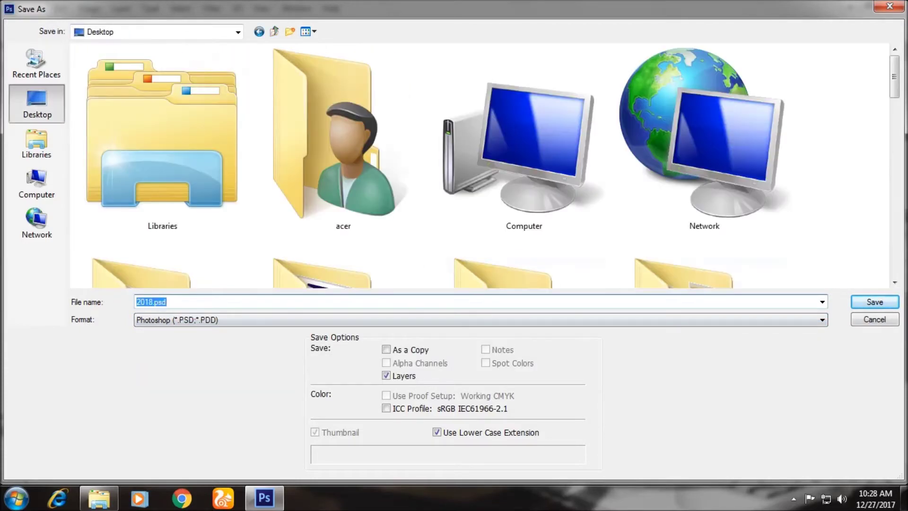
{"action": "left_click", "coordinate": [874, 302]}
{"action": "left_click", "coordinate": [602, 147]}
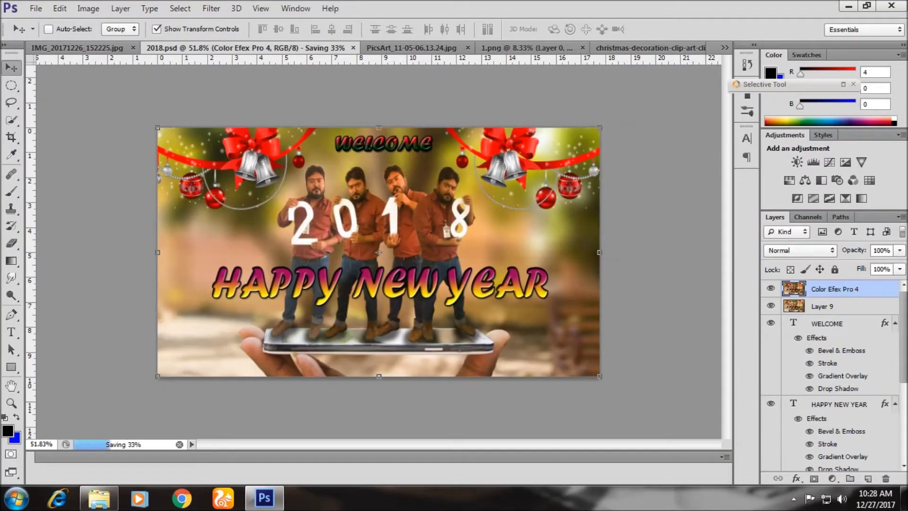
Save a PNG copy as 2018.png on the Desktop, then minimise Photoshop.
{"action": "left_click", "coordinate": [36, 8]}
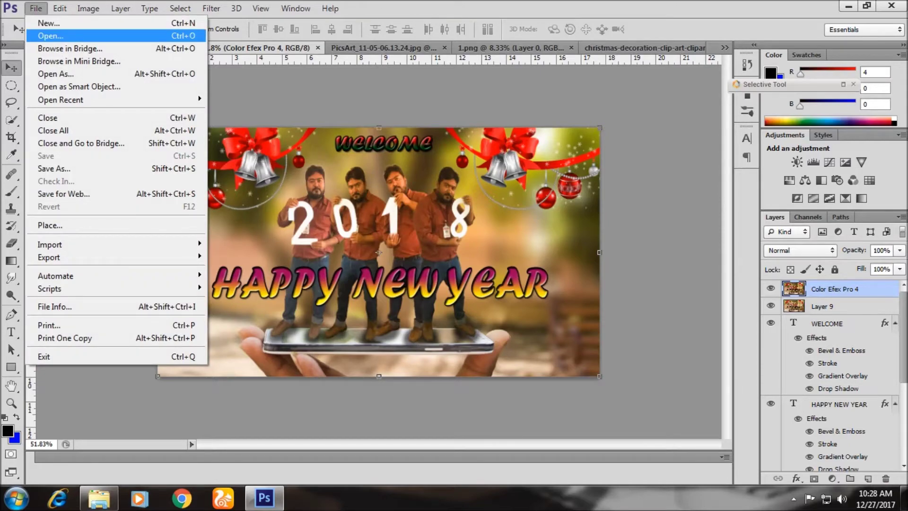
{"action": "left_click", "coordinate": [54, 168]}
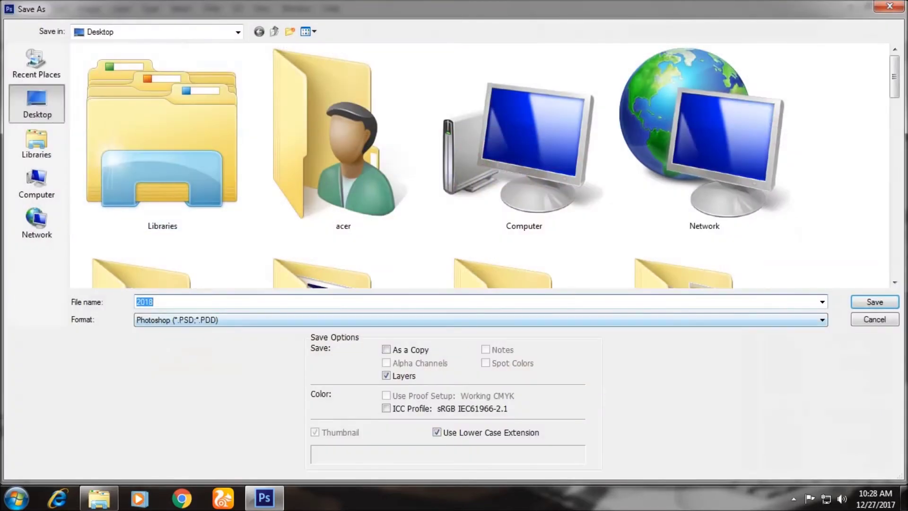
{"action": "left_click", "coordinate": [473, 320]}
{"action": "left_click", "coordinate": [168, 273]}
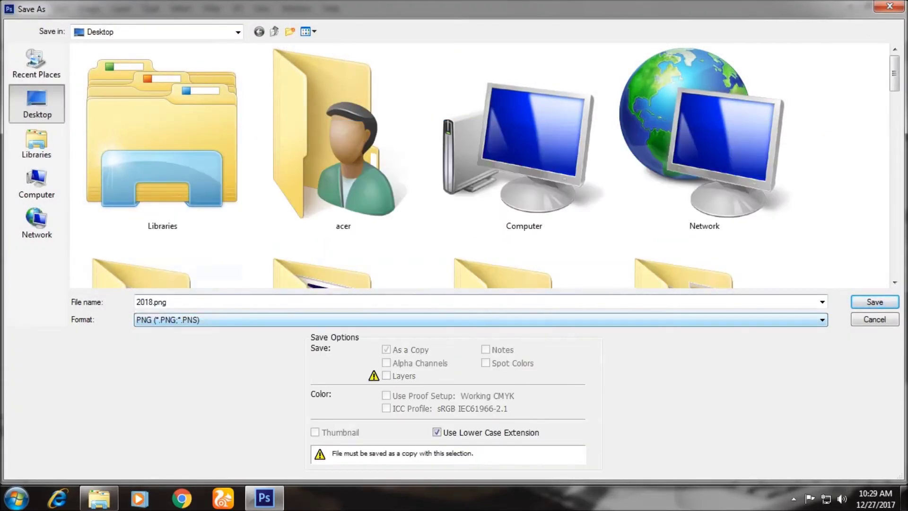
{"action": "left_click", "coordinate": [875, 302]}
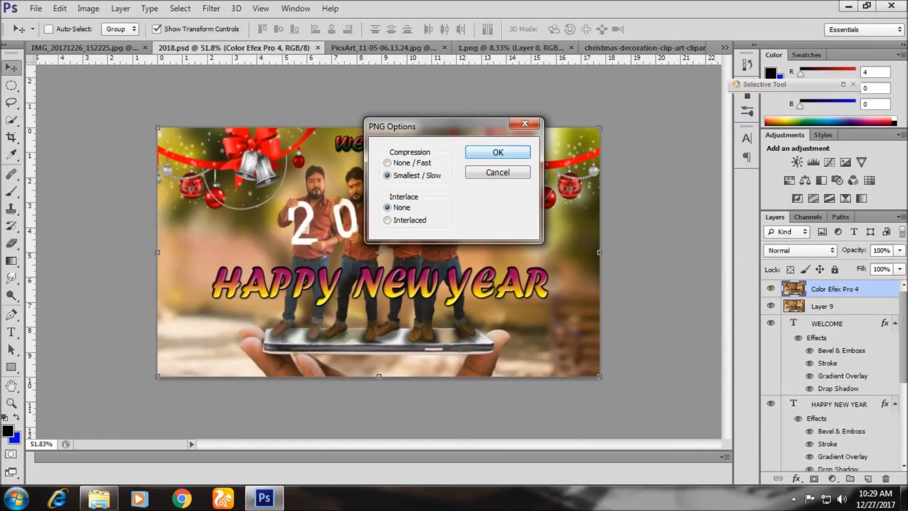
{"action": "left_click", "coordinate": [497, 152]}
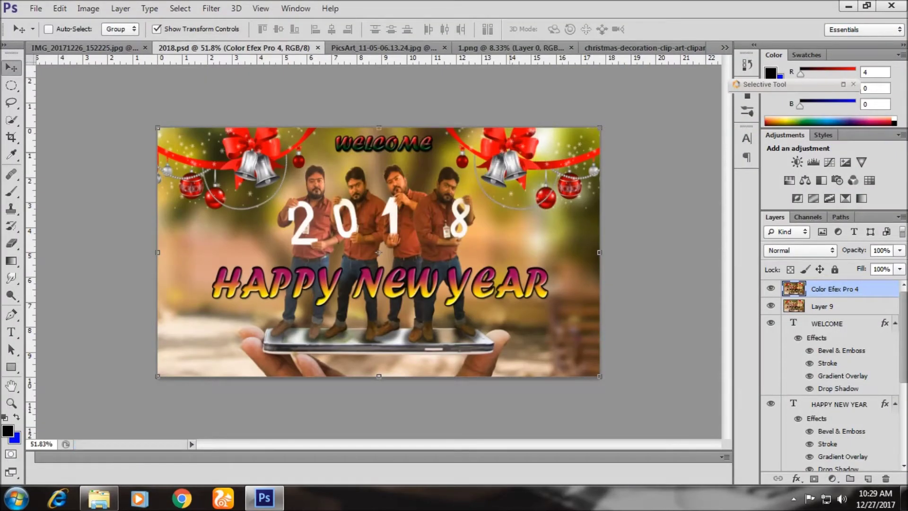
{"action": "left_click", "coordinate": [849, 5]}
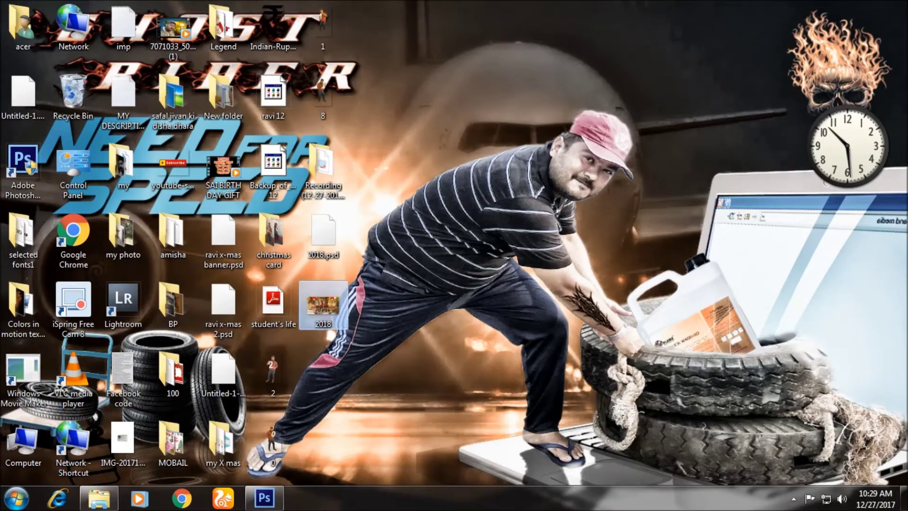
Open the 2018 PNG from the desktop in Windows Photo Viewer and maximise it.
{"action": "double_click", "coordinate": [323, 305]}
{"action": "left_click", "coordinate": [698, 63]}
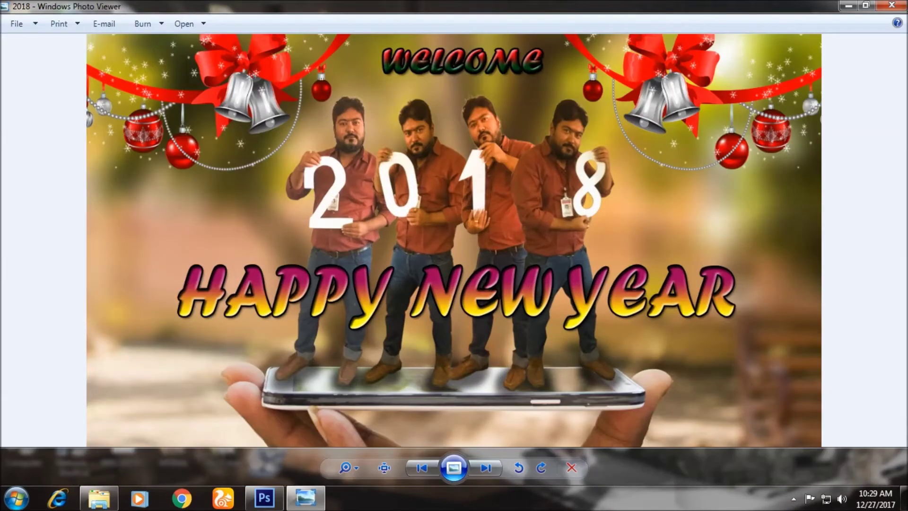